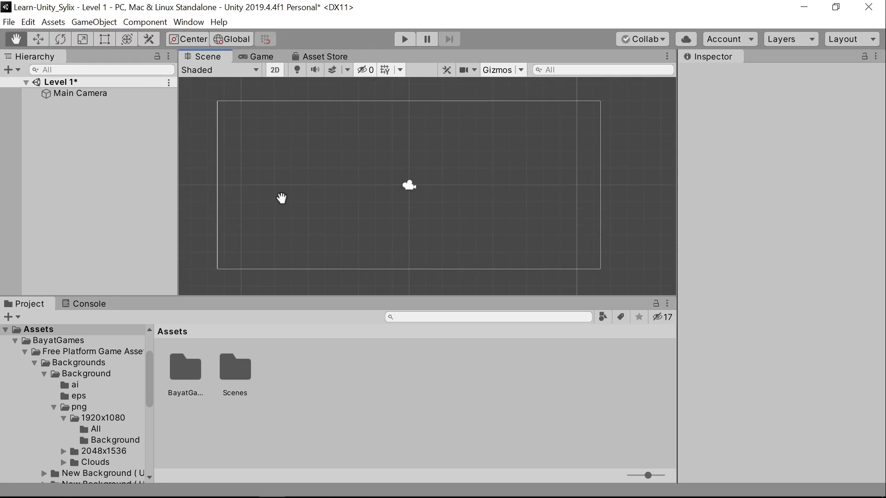
pyautogui.moveTo(386, 204)
pyautogui.mouseDown()
pyautogui.moveTo(392, 196)
pyautogui.moveTo(399, 220)
pyautogui.moveTo(389, 196)
pyautogui.moveTo(422, 196)
pyautogui.moveTo(375, 206)
pyautogui.moveTo(430, 189)
pyautogui.moveTo(401, 208)
pyautogui.moveTo(424, 151)
pyautogui.moveTo(411, 187)
pyautogui.moveTo(389, 192)
pyautogui.mouseUp()
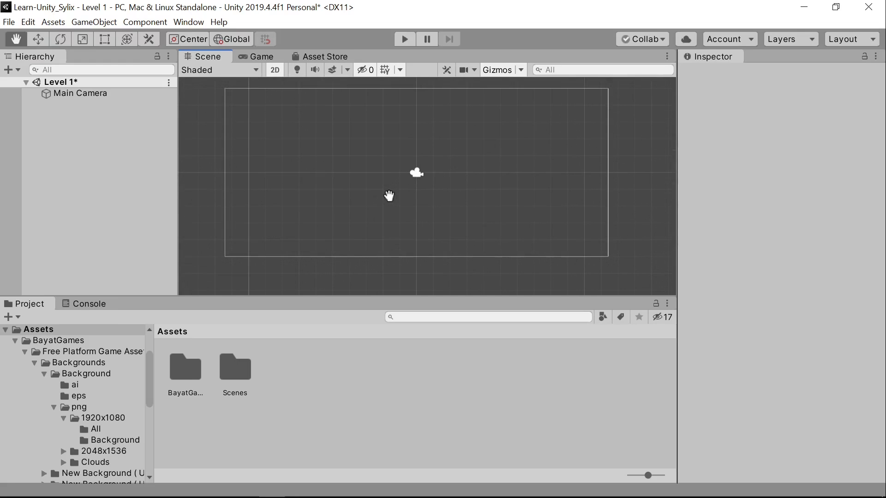
pyautogui.scroll(-2, 415, 190)
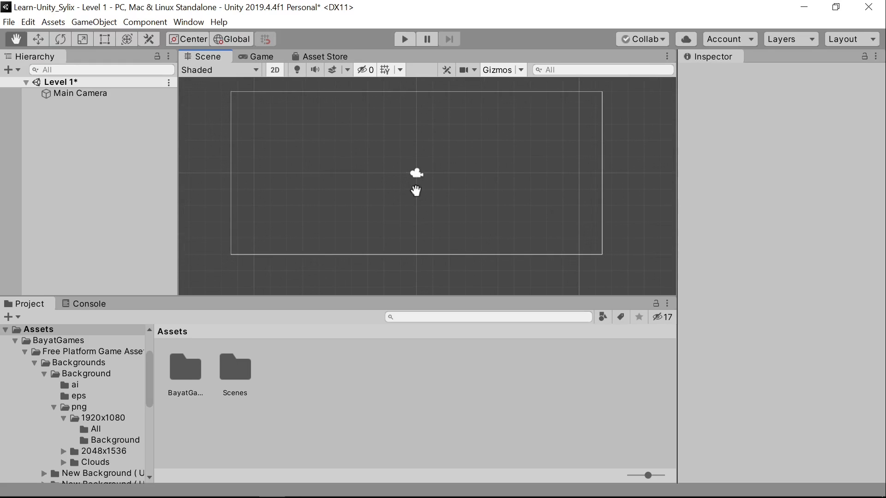
pyautogui.scroll(1, 399, 155)
pyautogui.scroll(-2, 399, 155)
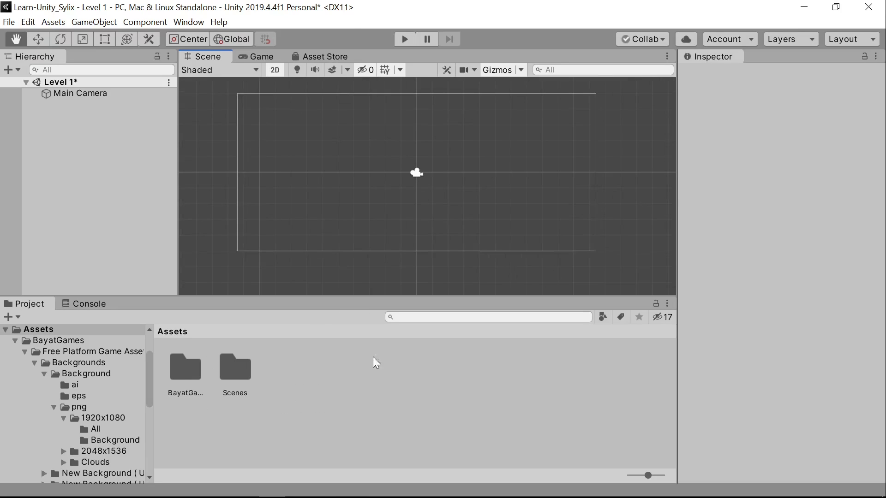
pyautogui.click(183, 369)
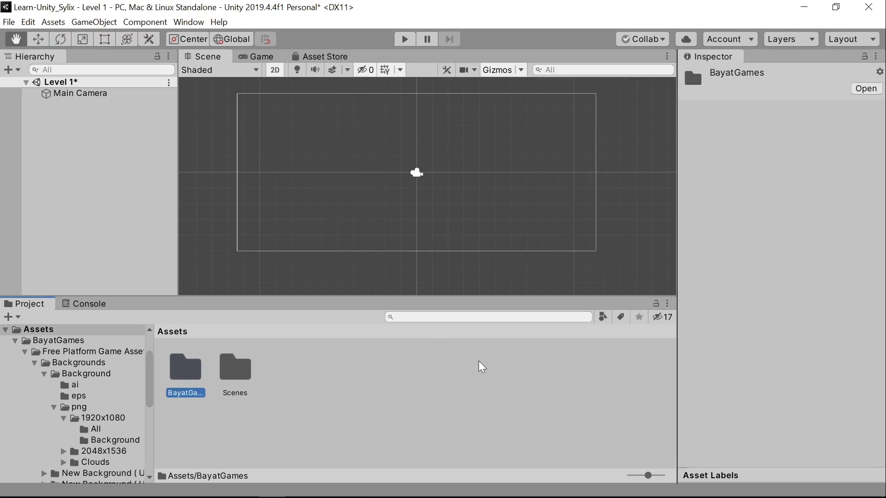
pyautogui.hotkey('alt', 'Tab')
pyautogui.hotkey('alt', 'Tab')
pyautogui.hotkey('alt', 'Tab')
pyautogui.click(336, 409)
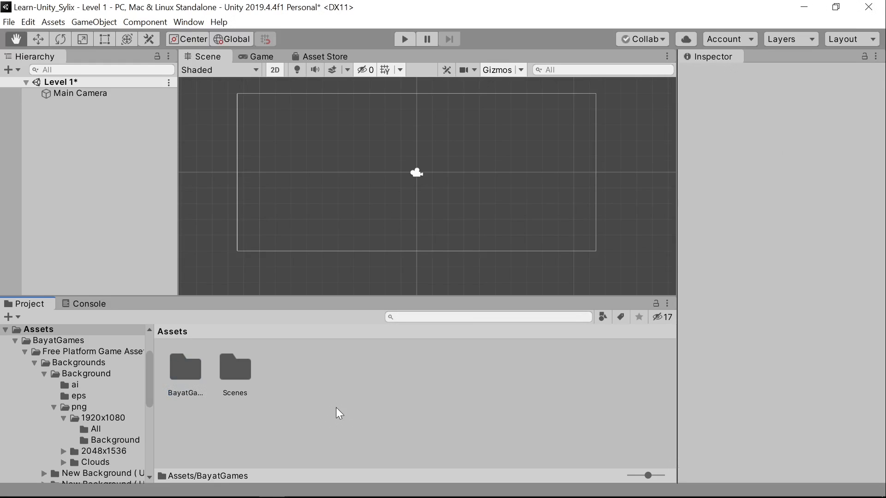
# Open the png folder under BayatGames, Free Platform Game Assets, Backgrounds, Background in the project assets.
pyautogui.doubleClick(184, 373)
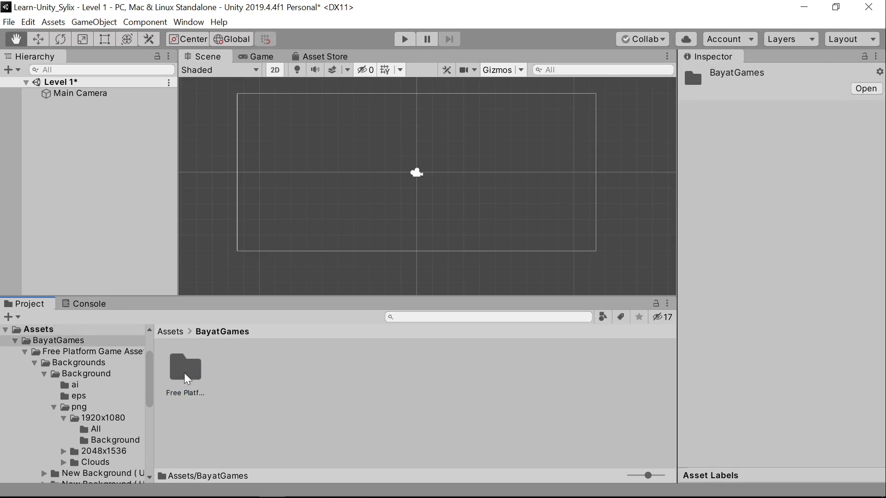
pyautogui.click(188, 380)
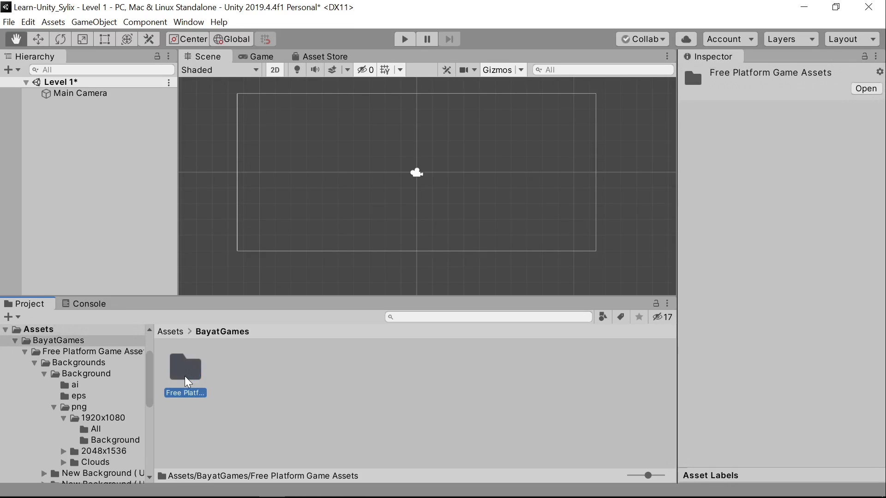
pyautogui.doubleClick(187, 380)
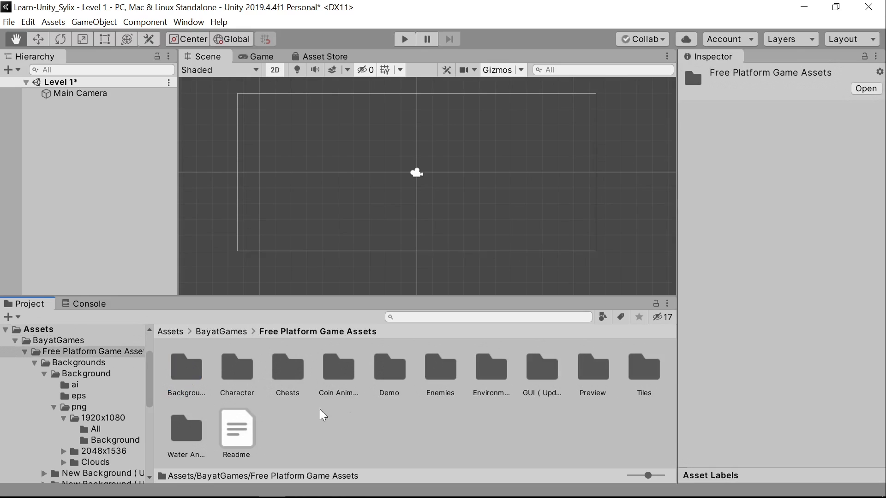
pyautogui.doubleClick(202, 381)
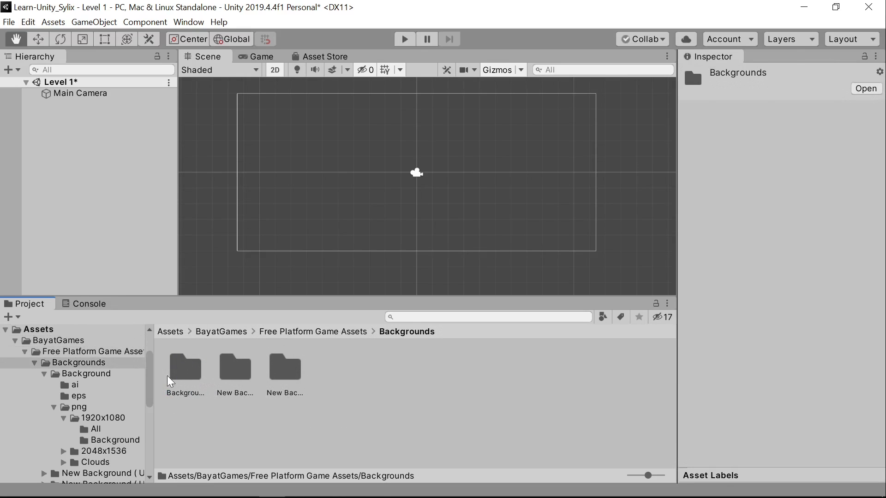
pyautogui.doubleClick(182, 375)
pyautogui.doubleClick(301, 371)
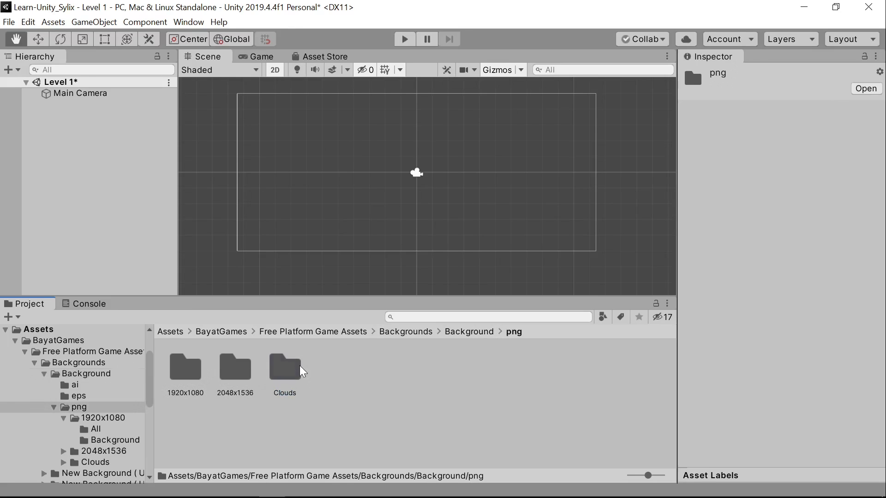
# Place the Background image from the 1920x1080 Background folder into the scene, roughly over the camera frame.
pyautogui.click(181, 377)
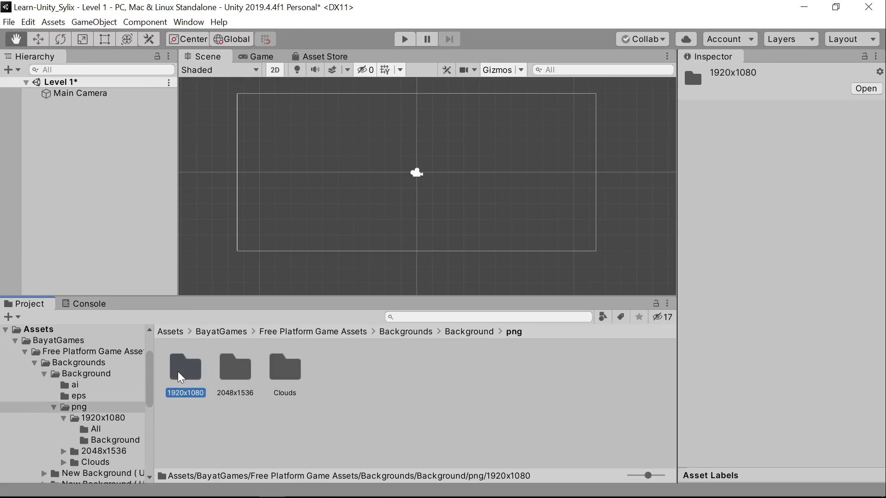
pyautogui.doubleClick(180, 377)
pyautogui.click(232, 378)
pyautogui.doubleClick(232, 377)
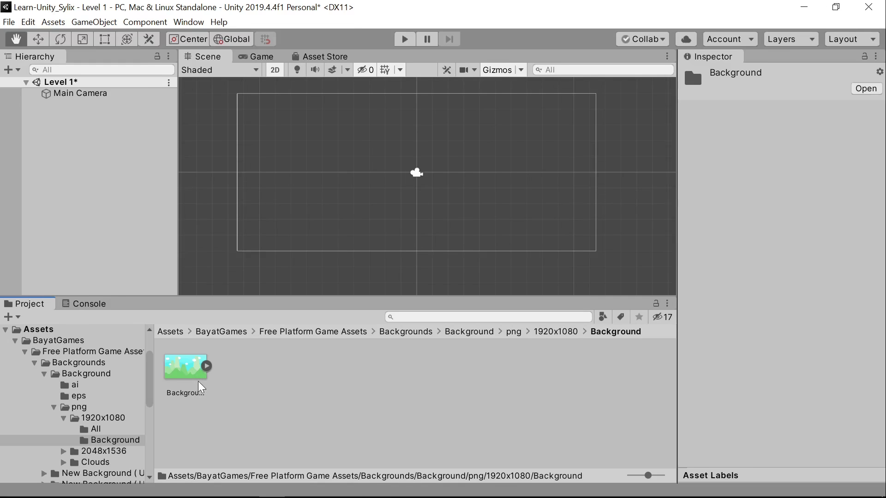
pyautogui.moveTo(197, 372); pyautogui.dragTo(438, 190)
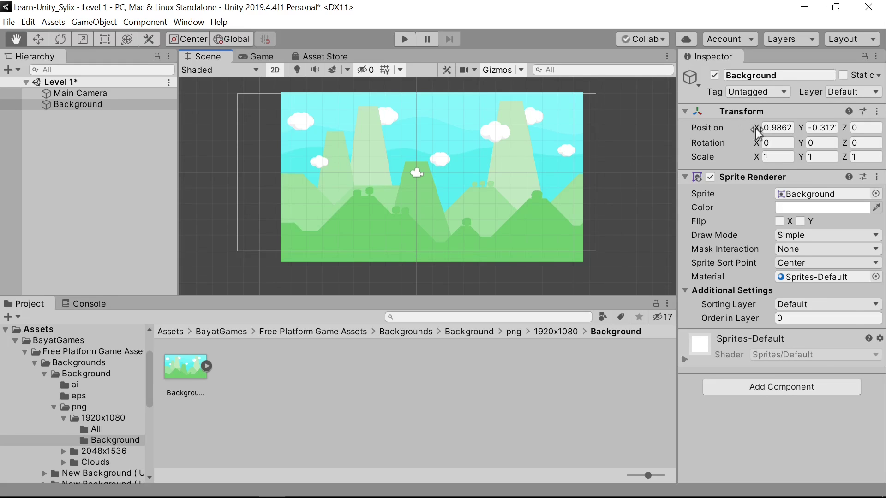
pyautogui.click(869, 41)
pyautogui.click(588, 406)
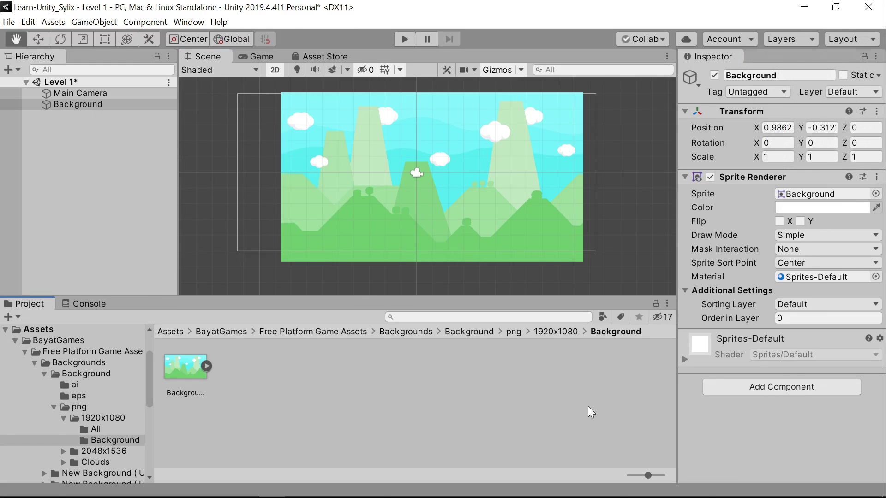
pyautogui.click(853, 39)
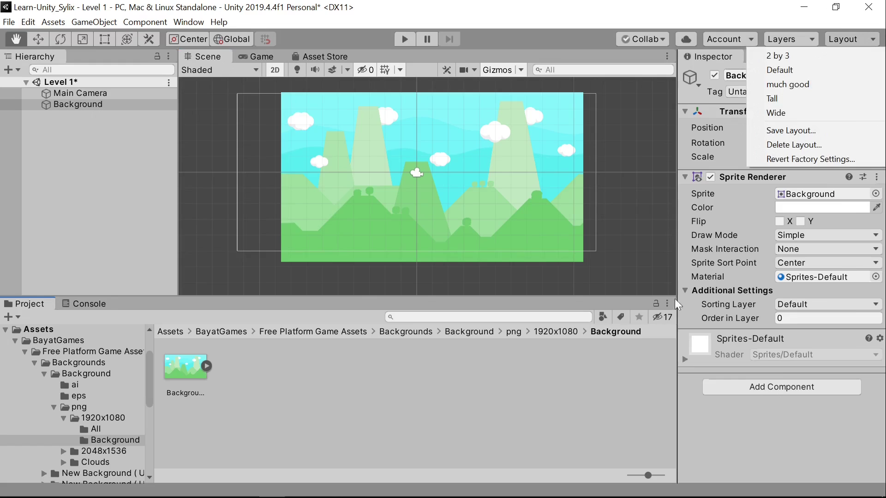
pyautogui.click(604, 456)
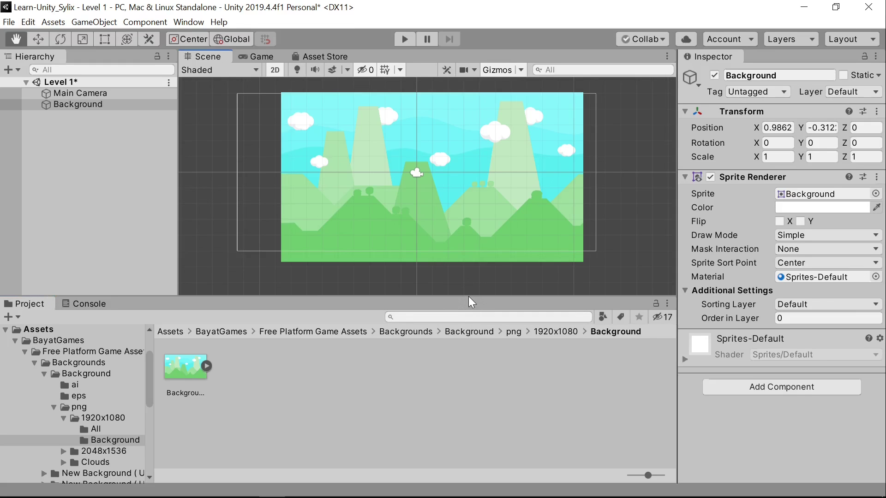
# Rearrange the editor panels, keeping the Inspector full height and narrowing it and the Hierarchy to widen the Scene view.
pyautogui.moveTo(475, 284)
pyautogui.mouseDown()
pyautogui.moveTo(476, 270)
pyautogui.moveTo(476, 297)
pyautogui.mouseUp()
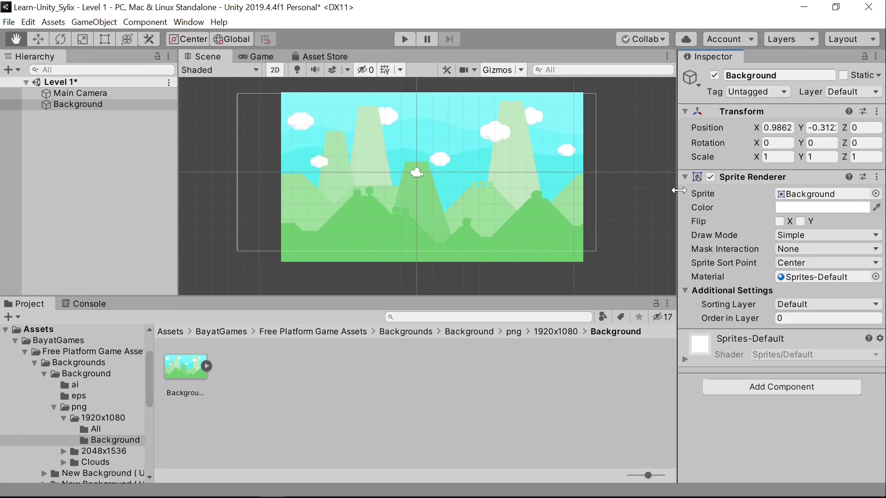
pyautogui.moveTo(677, 194); pyautogui.dragTo(694, 188)
pyautogui.moveTo(740, 56); pyautogui.dragTo(784, 111)
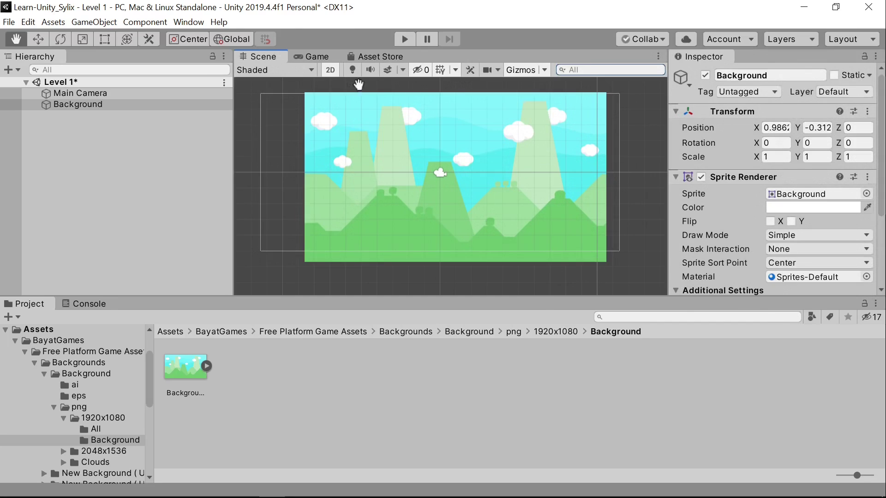
pyautogui.moveTo(668, 117); pyautogui.dragTo(695, 118)
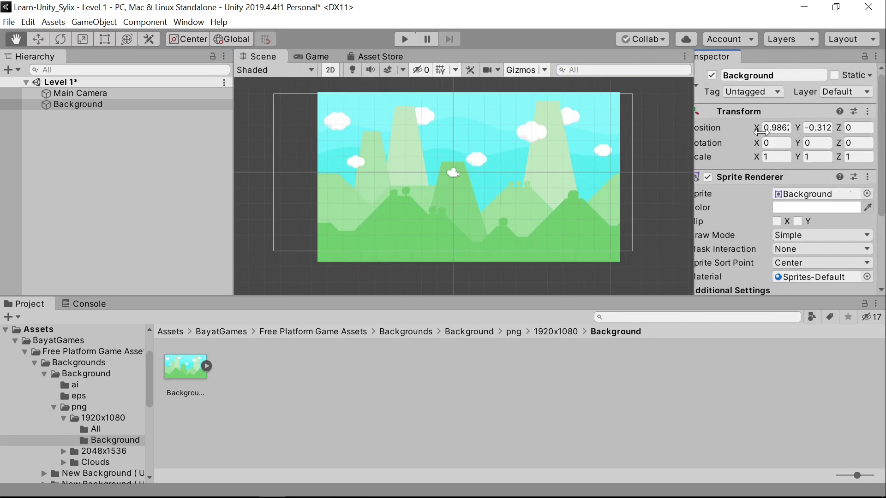
pyautogui.click(614, 304)
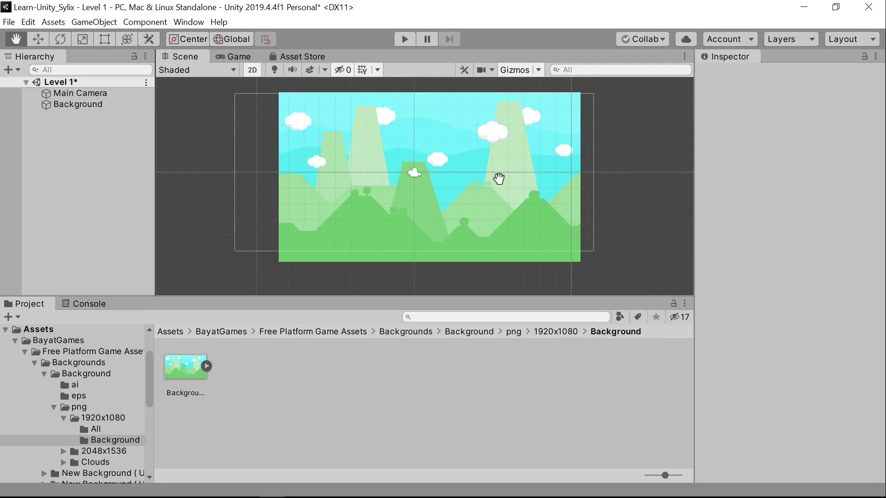
# Preview the background in the Game view with Free Aspect and return to the Scene view.
pyautogui.click(498, 179)
pyautogui.scroll(-1, 184, 58)
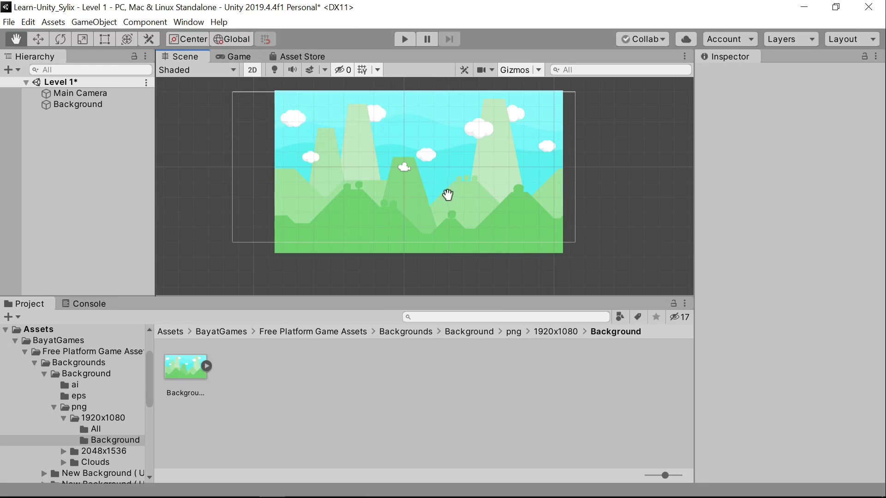
pyautogui.moveTo(448, 195)
pyautogui.mouseDown()
pyautogui.moveTo(456, 231)
pyautogui.moveTo(440, 191)
pyautogui.mouseUp()
pyautogui.moveTo(343, 153); pyautogui.dragTo(345, 163)
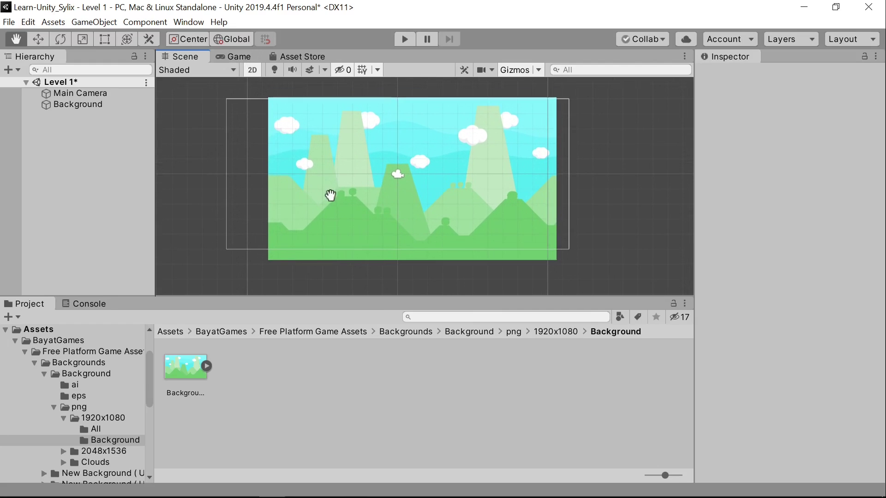
pyautogui.click(239, 57)
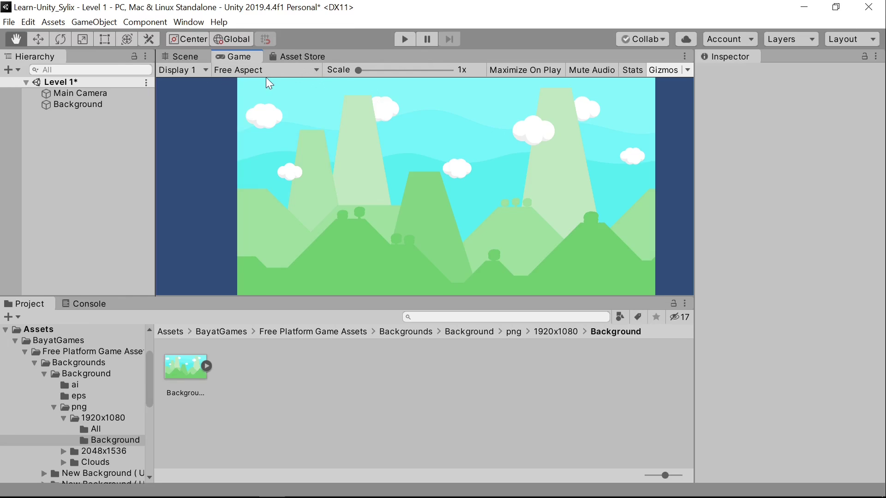
pyautogui.click(283, 72)
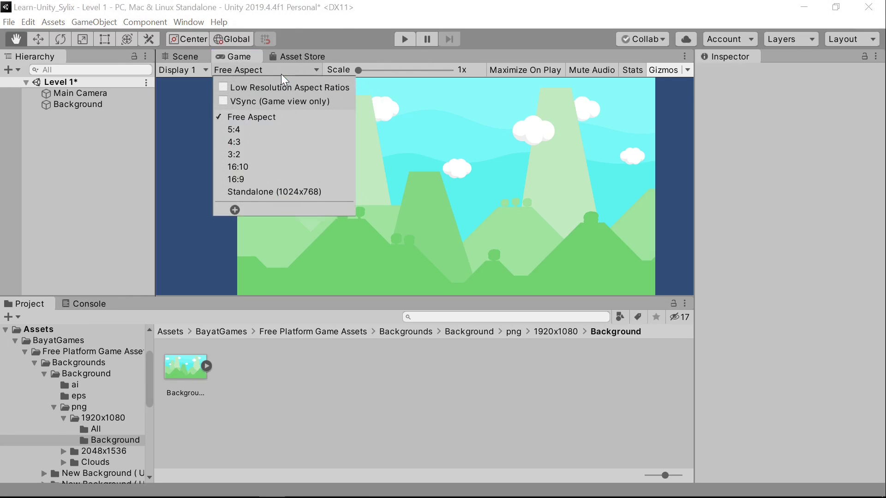
pyautogui.click(287, 118)
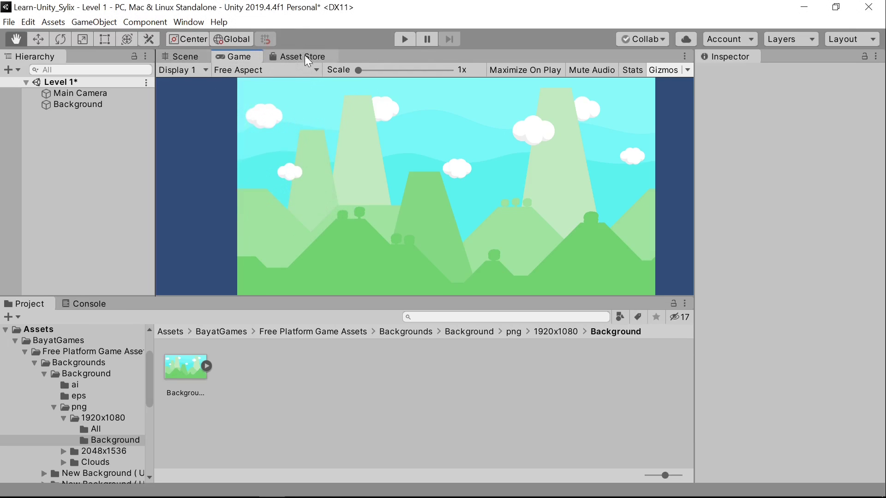
pyautogui.hotkey('alt', 'Tab')
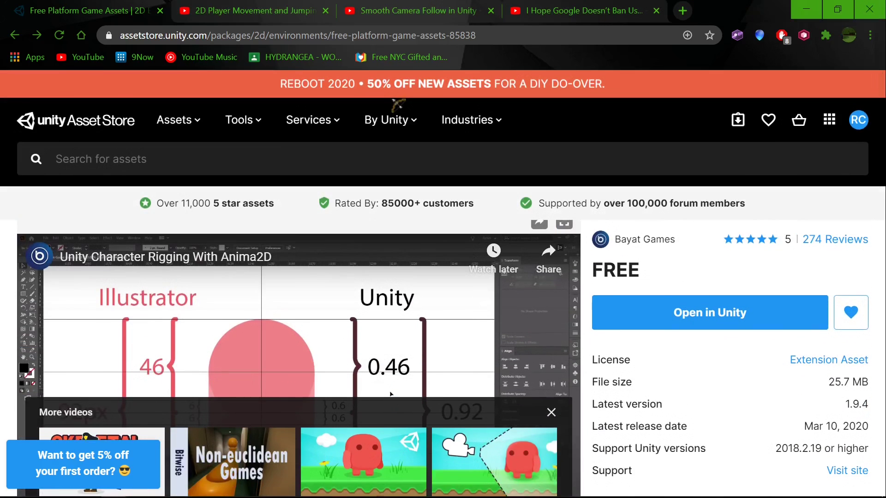
pyautogui.hotkey('alt', 'Tab')
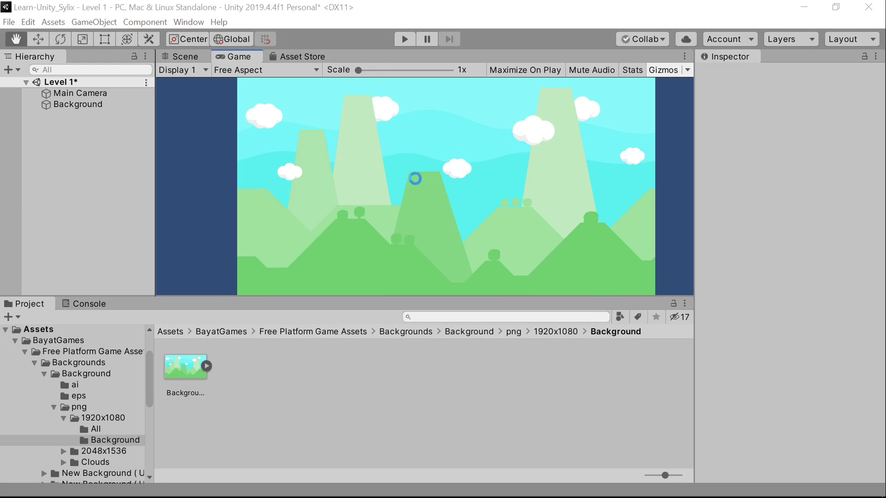
pyautogui.click(182, 56)
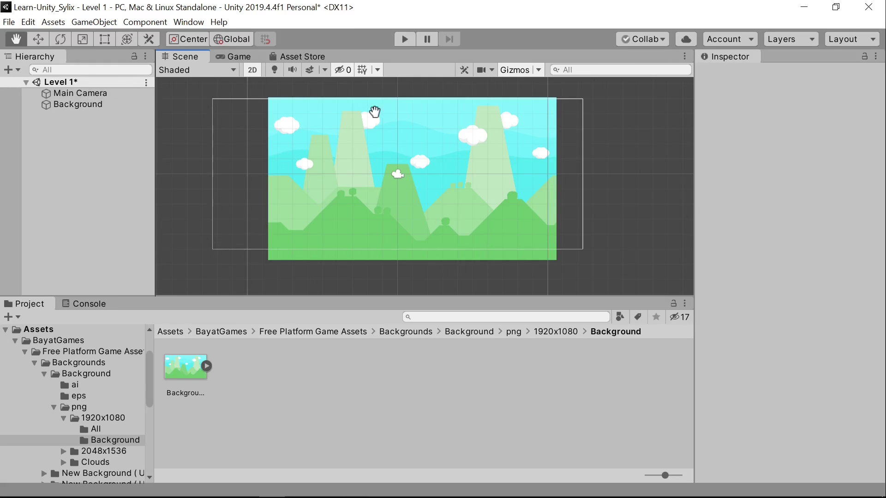
pyautogui.moveTo(573, 188)
pyautogui.mouseDown()
pyautogui.moveTo(613, 203)
pyautogui.moveTo(580, 197)
pyautogui.mouseUp()
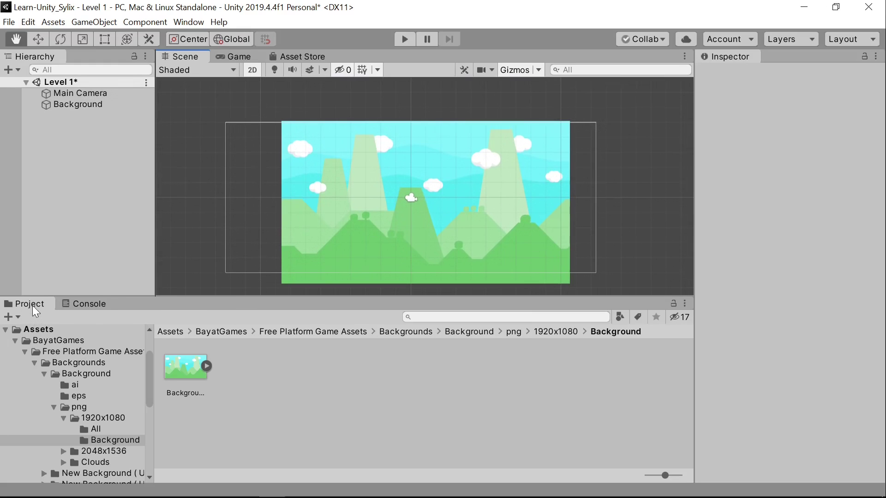
# Show the root Assets folder and collapse its folder tree in the project browser.
pyautogui.click(175, 332)
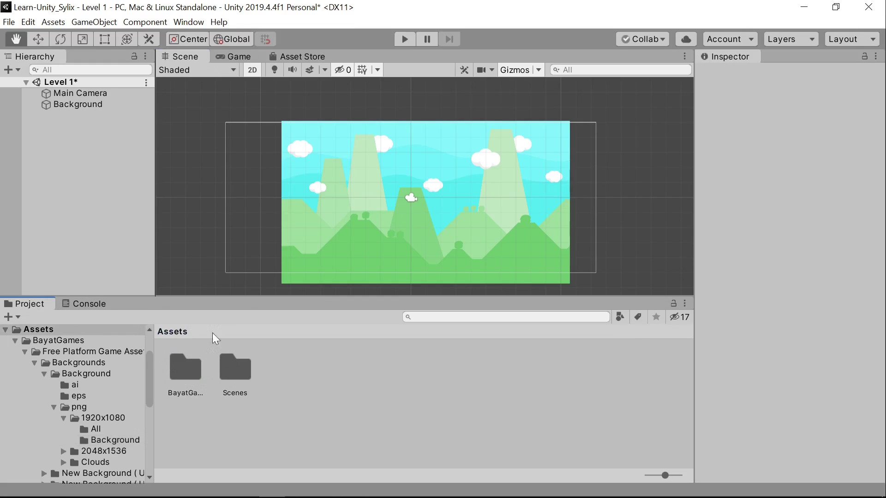
pyautogui.click(6, 330)
pyautogui.click(75, 388)
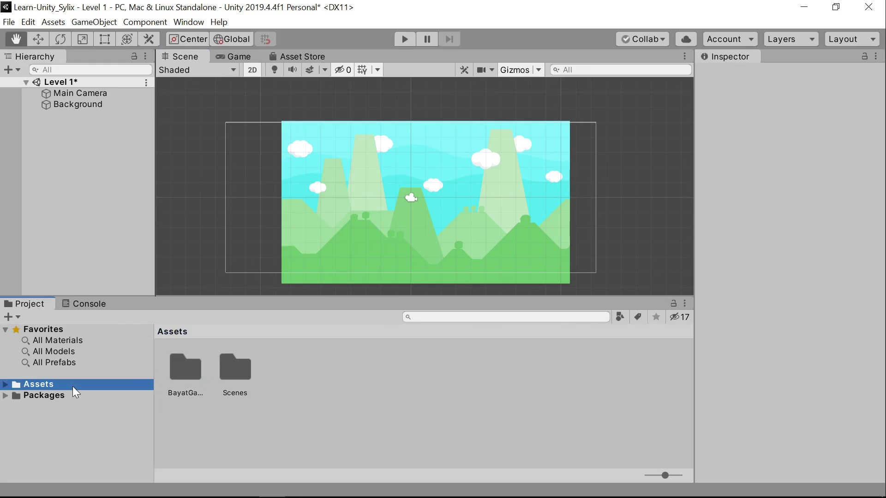
pyautogui.click(81, 395)
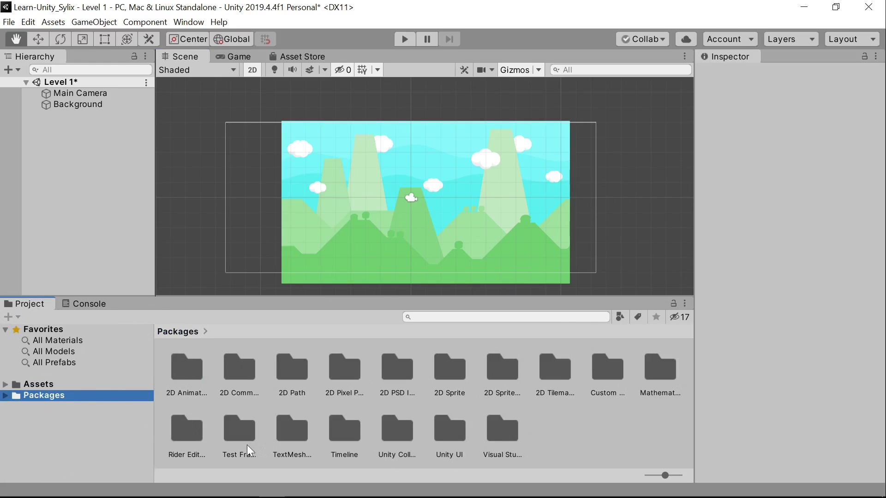
pyautogui.click(90, 386)
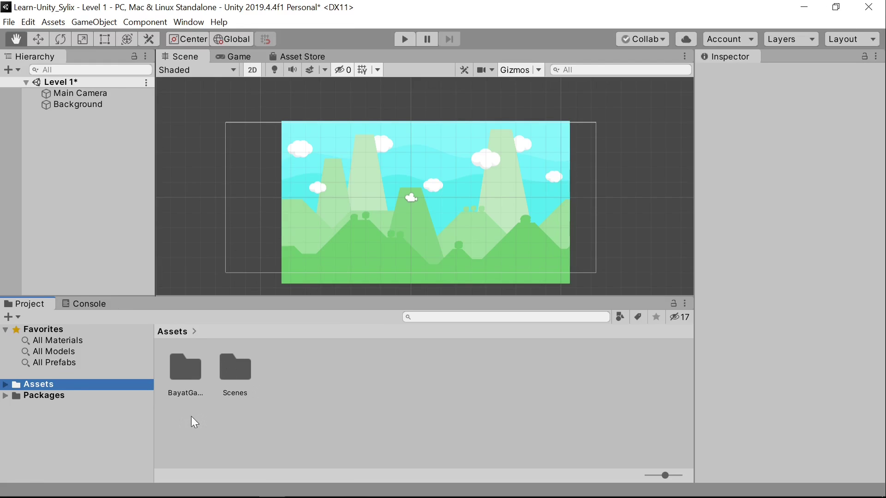
pyautogui.click(374, 380)
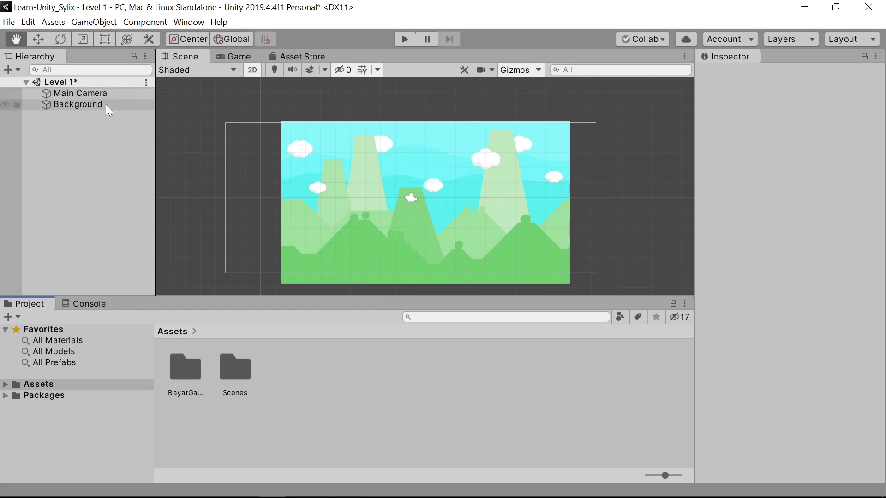
# Switch the Background's Sprite Renderer off and back on to see its effect in the scene.
pyautogui.click(69, 104)
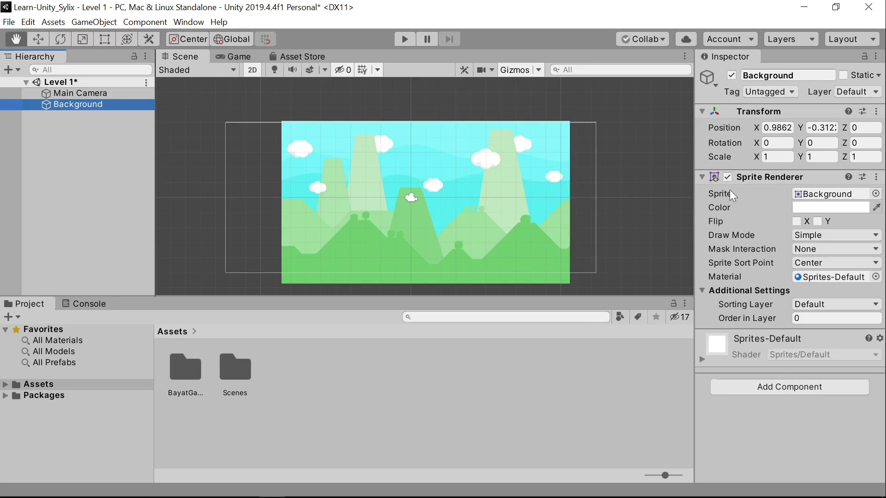
pyautogui.click(728, 178)
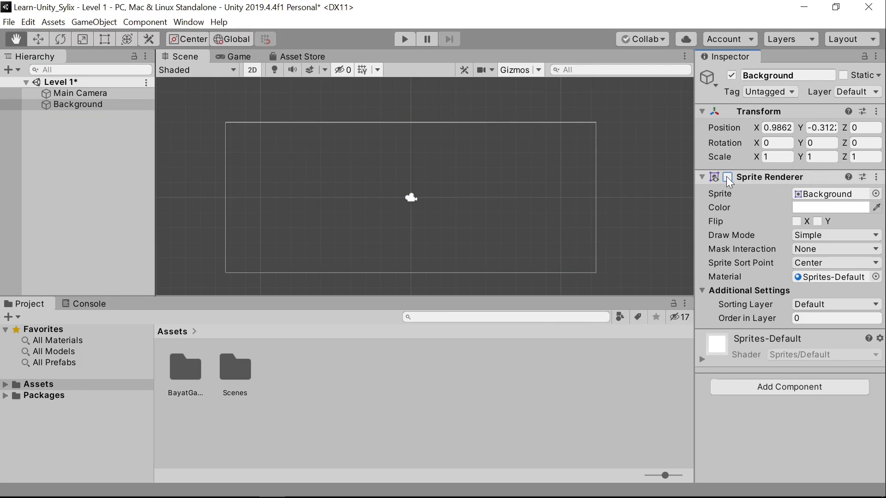
pyautogui.click(728, 178)
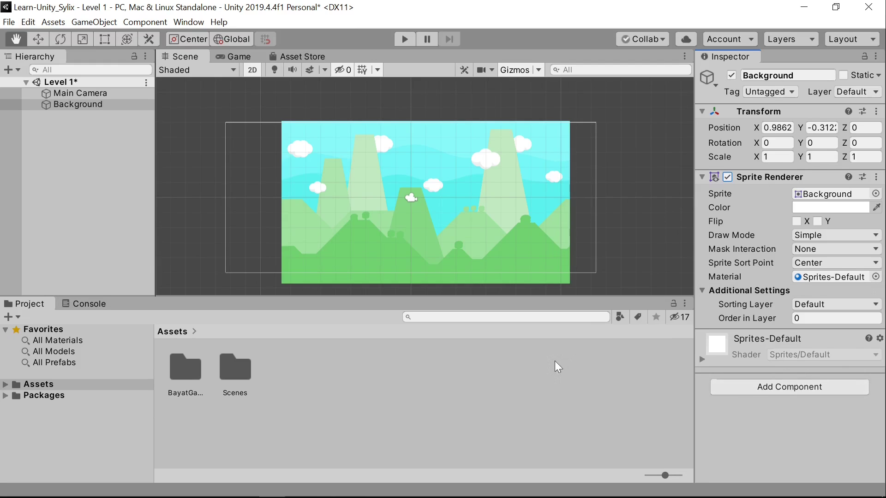
# Set the Background's Y position to 0 and shift it along X to -6.02.
pyautogui.click(822, 128)
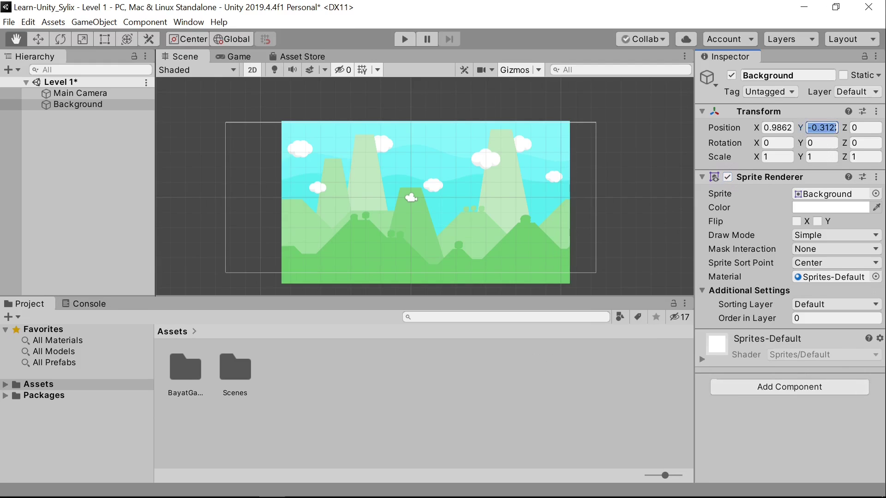
pyautogui.write('0')
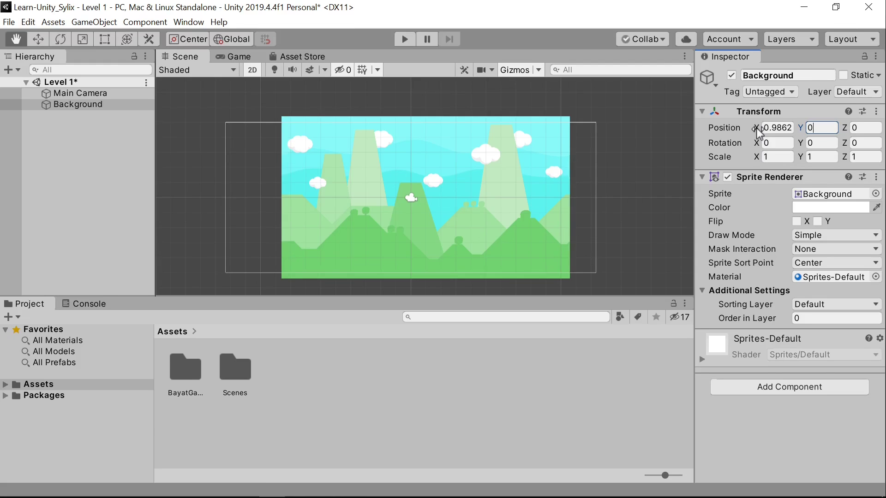
pyautogui.moveTo(759, 133); pyautogui.dragTo(672, 127)
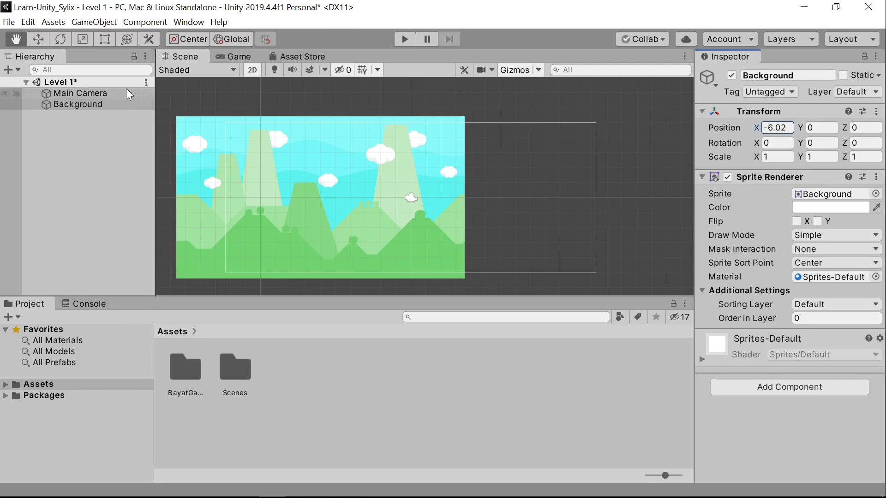
# Duplicate the Background and move the copy along X to 13.06, so the two images sit side by side.
pyautogui.click(107, 105)
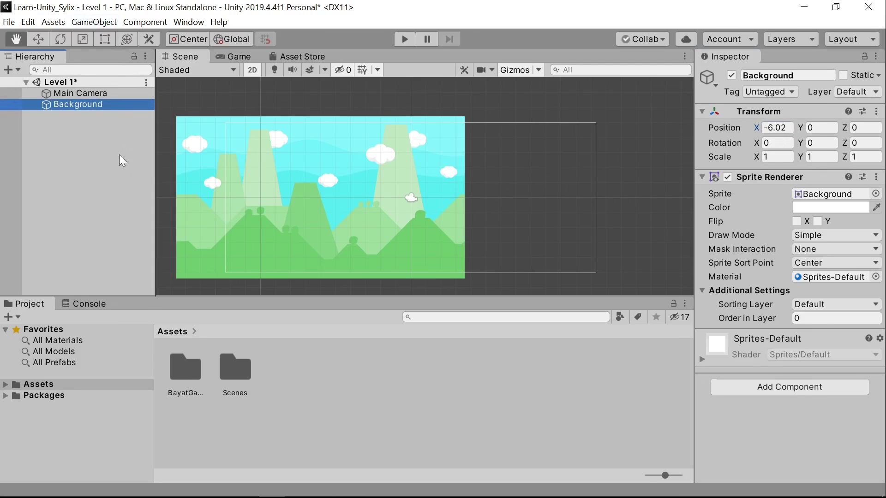
pyautogui.hotkey('ctrl', 'd')
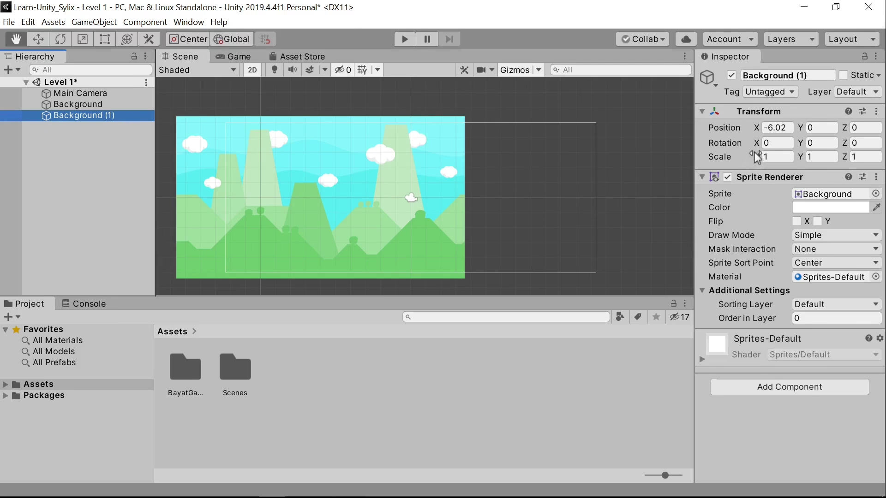
pyautogui.moveTo(757, 129); pyautogui.dragTo(318, 162)
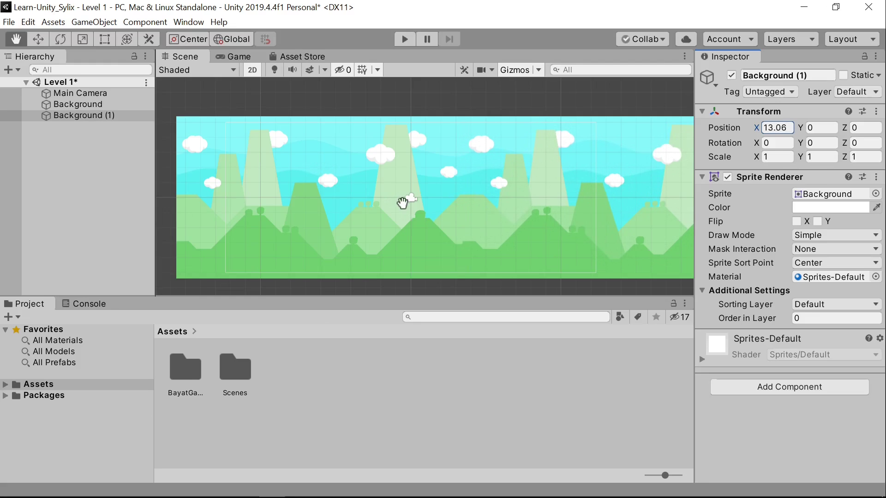
pyautogui.moveTo(458, 105)
pyautogui.mouseDown()
pyautogui.moveTo(368, 120)
pyautogui.moveTo(355, 111)
pyautogui.moveTo(405, 93)
pyautogui.moveTo(454, 105)
pyautogui.mouseUp()
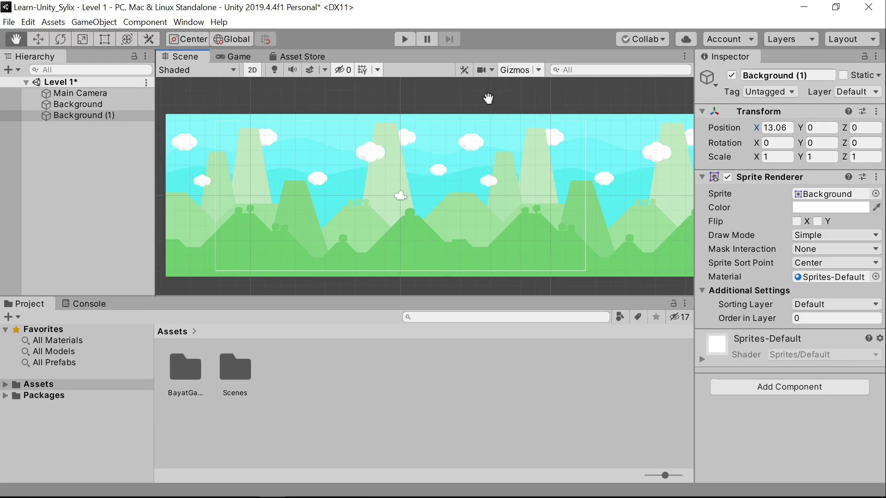
# Create an empty game object in the scene to group the two background images.
pyautogui.click(108, 115)
pyautogui.click(134, 106)
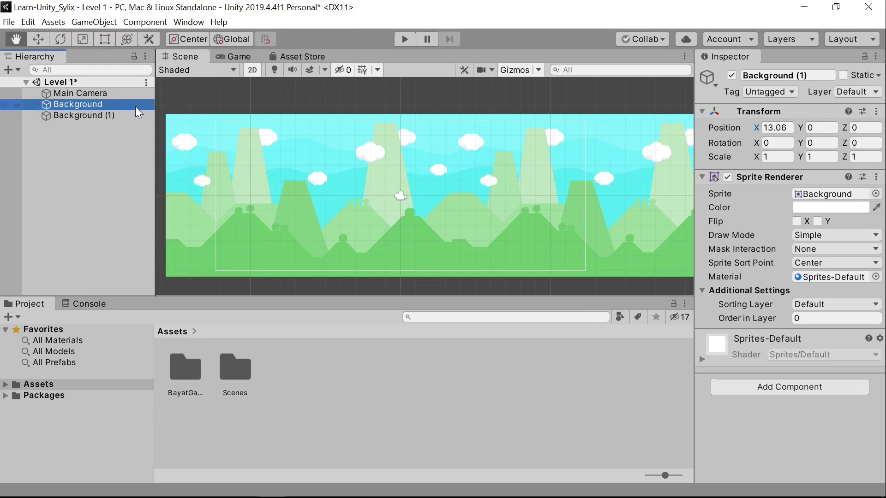
pyautogui.click(135, 116)
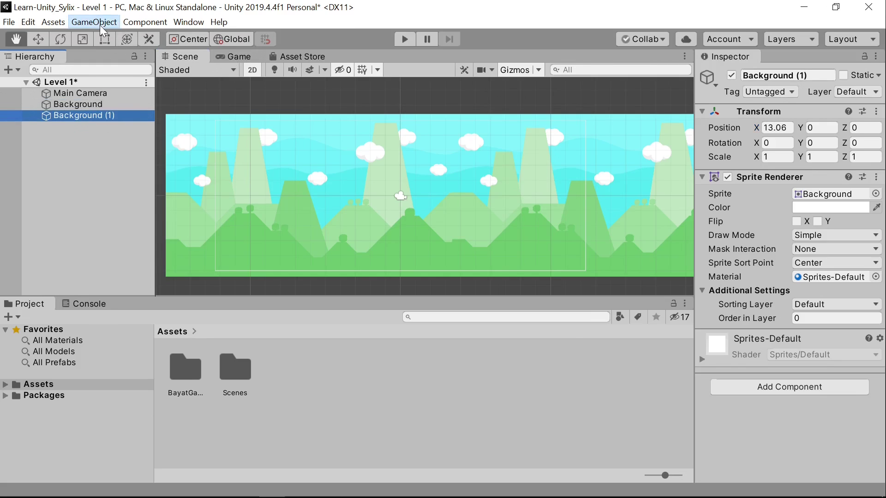
pyautogui.click(59, 22)
pyautogui.moveTo(141, 23)
pyautogui.moveTo(109, 27)
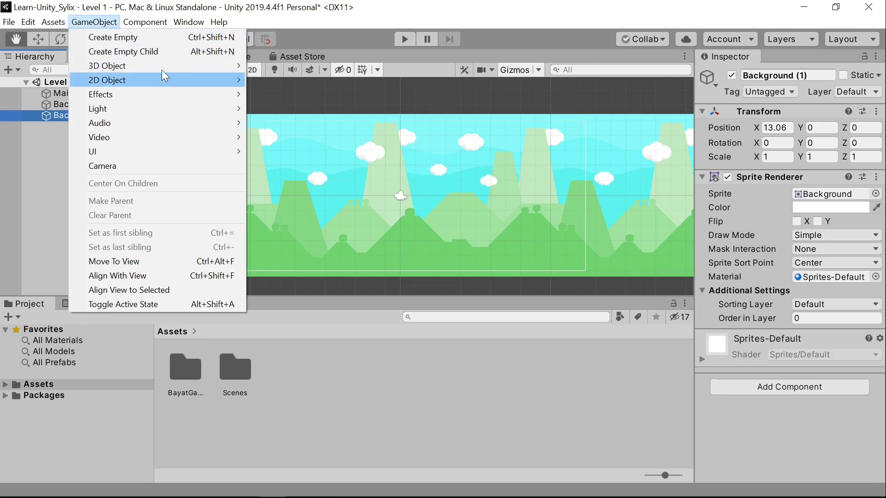
pyautogui.moveTo(212, 67)
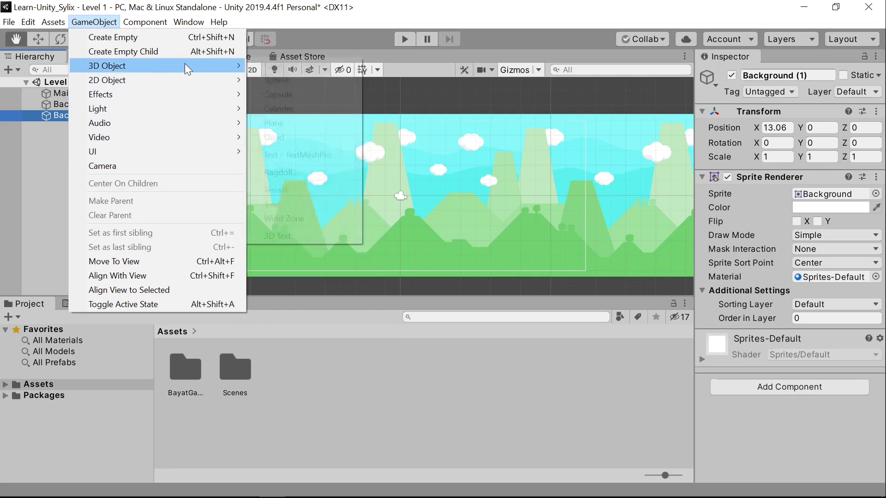
pyautogui.click(196, 42)
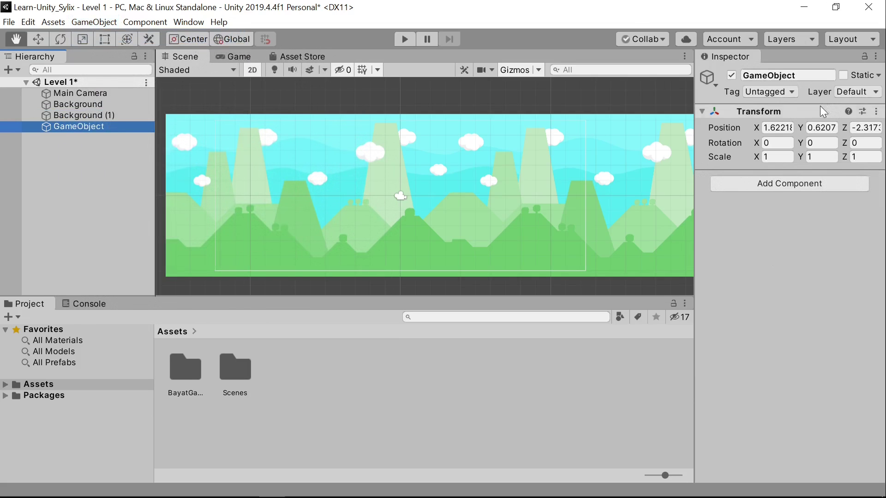
# Rename the empty game object as Background.
pyautogui.click(784, 75)
pyautogui.press('End')
pyautogui.write('B')
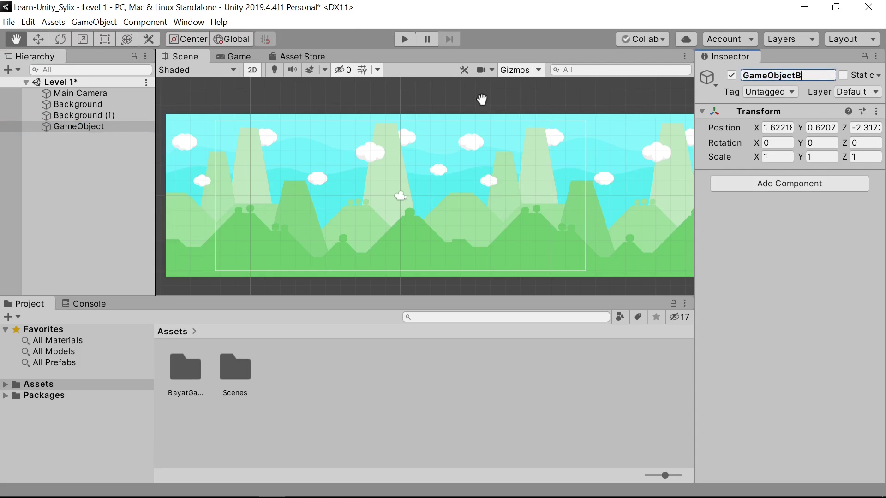
pyautogui.press('BackSpace')
pyautogui.press('BackSpace')
pyautogui.press('BackSpace')
pyautogui.press('BackSpace')
pyautogui.press('BackSpace')
pyautogui.press('BackSpace')
pyautogui.press('BackSpace')
pyautogui.press('BackSpace')
pyautogui.press('BackSpace')
pyautogui.press('BackSpace')
pyautogui.press('BackSpace')
pyautogui.write('Backgrou')
pyautogui.click(775, 165)
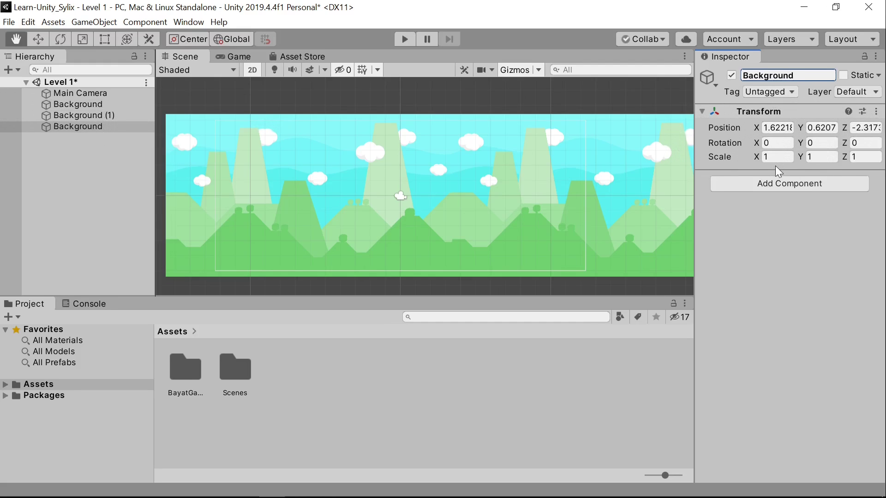
# Nest both background sprites under the empty Background object and collapse that group in the hierarchy.
pyautogui.click(110, 116)
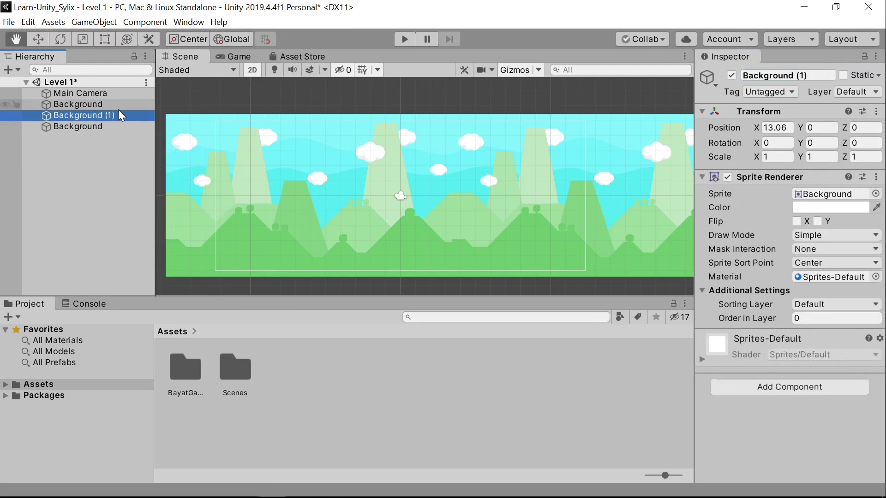
pyautogui.hotkey('shift', 'Up')
pyautogui.moveTo(135, 110); pyautogui.dragTo(96, 125)
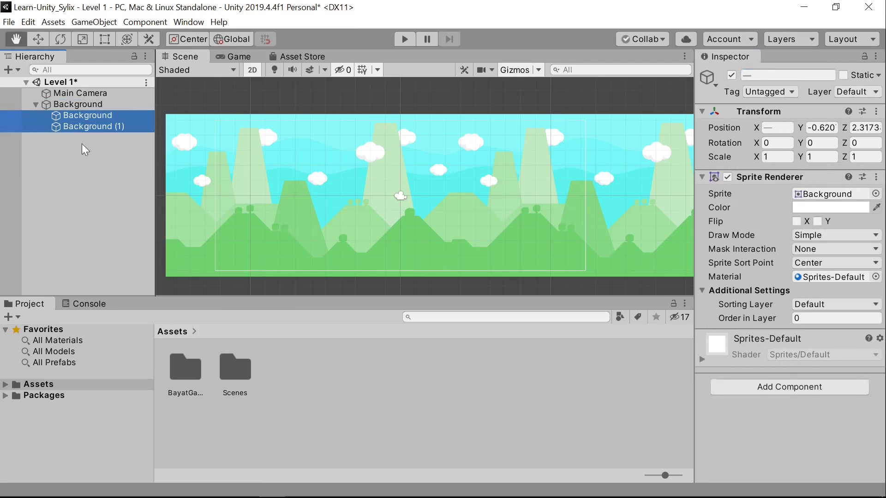
pyautogui.click(112, 161)
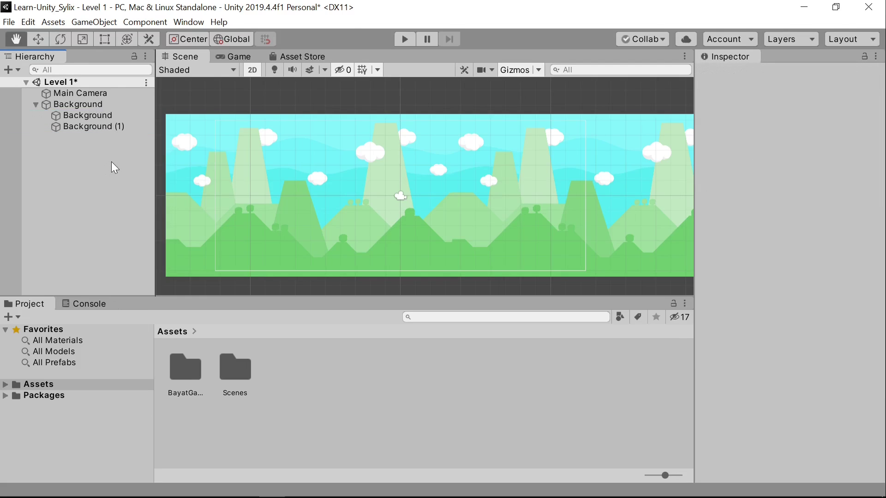
pyautogui.click(38, 104)
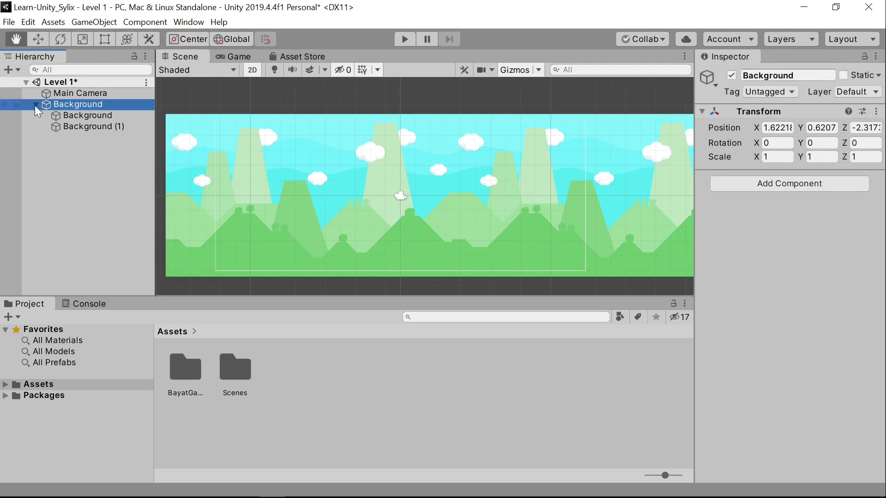
pyautogui.click(35, 105)
pyautogui.click(63, 140)
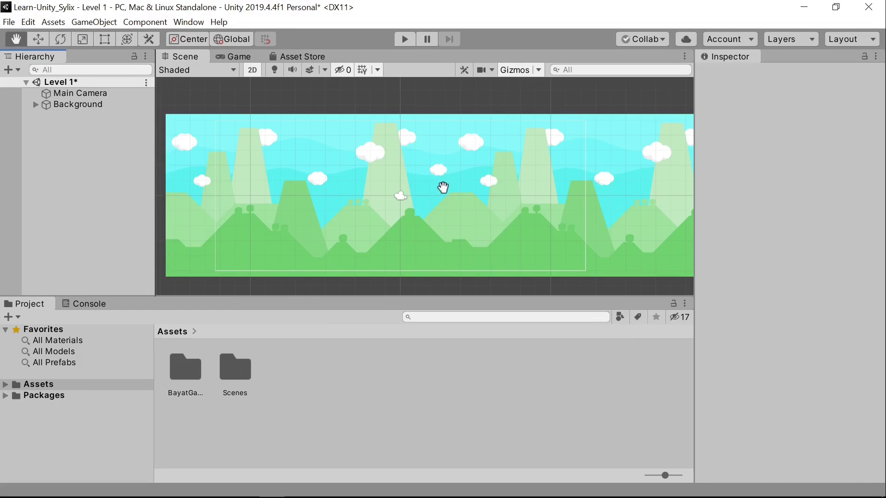
# Open the Character Source folder inside the Character folder of BayatGames' Free Platform Game Assets.
pyautogui.scroll(2, 463, 231)
pyautogui.scroll(-2, 463, 231)
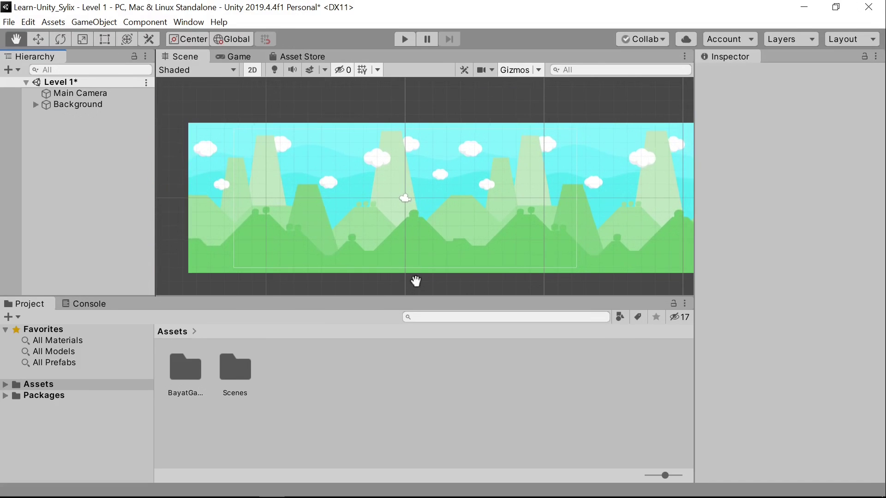
pyautogui.moveTo(415, 283); pyautogui.dragTo(397, 273)
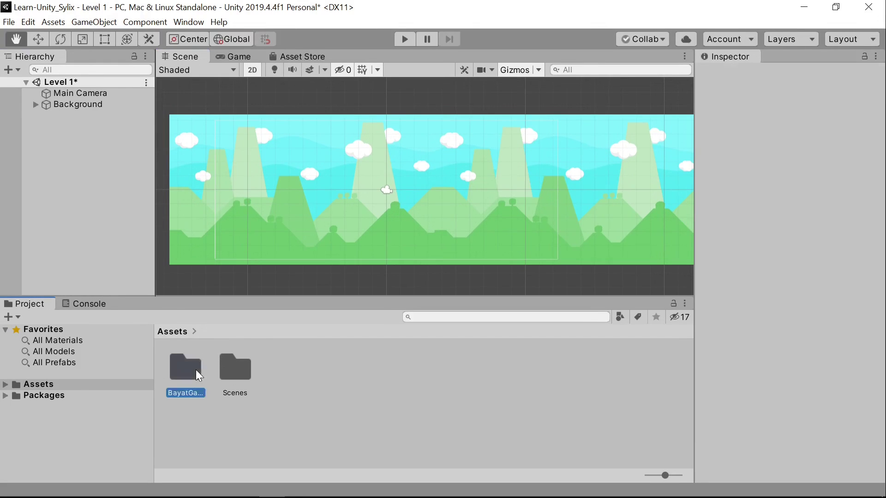
pyautogui.doubleClick(196, 369)
pyautogui.doubleClick(186, 377)
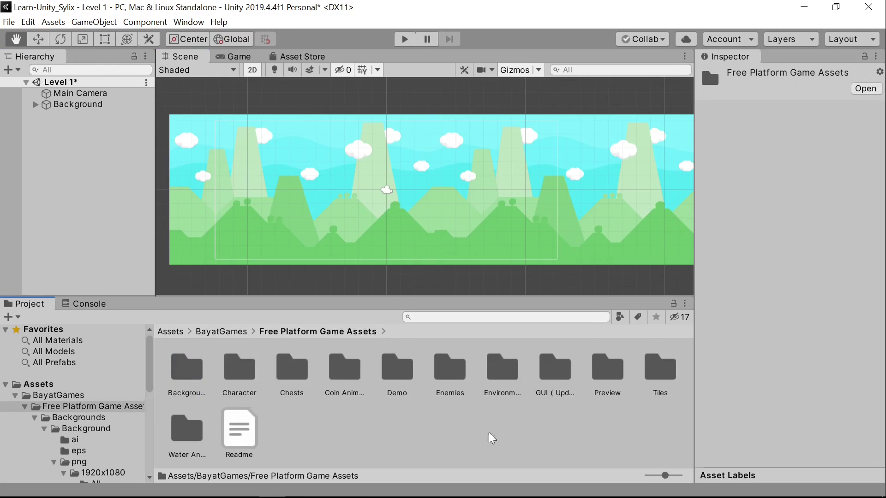
pyautogui.doubleClick(239, 376)
pyautogui.doubleClick(185, 376)
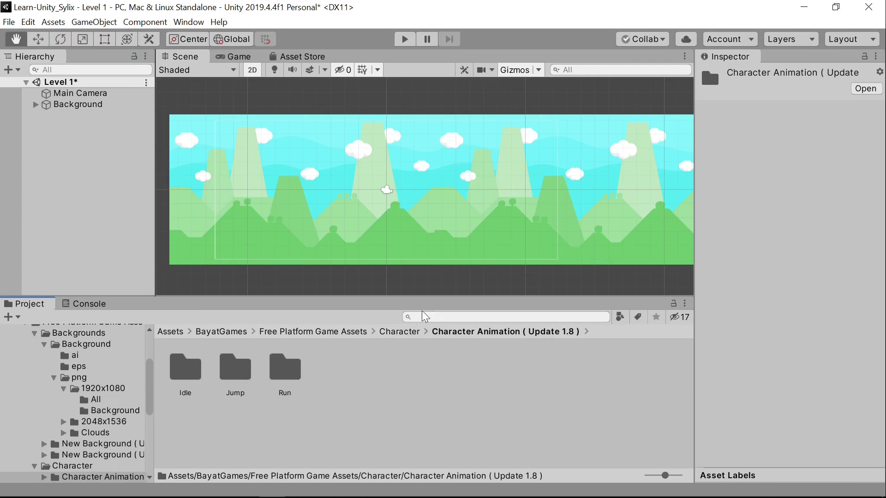
pyautogui.click(400, 332)
pyautogui.click(232, 393)
pyautogui.doubleClick(232, 393)
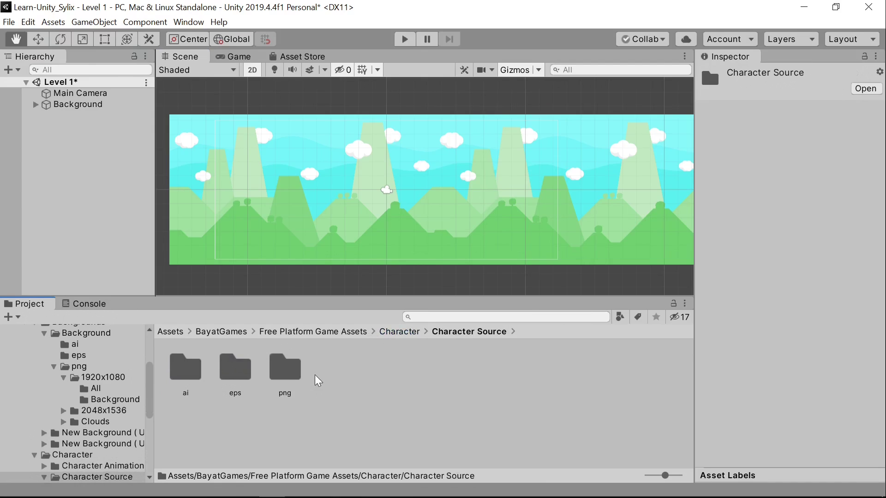
# Place the Body sprite from the png/1x folder into the scene at about X -6.3, Y -1.5.
pyautogui.doubleClick(285, 374)
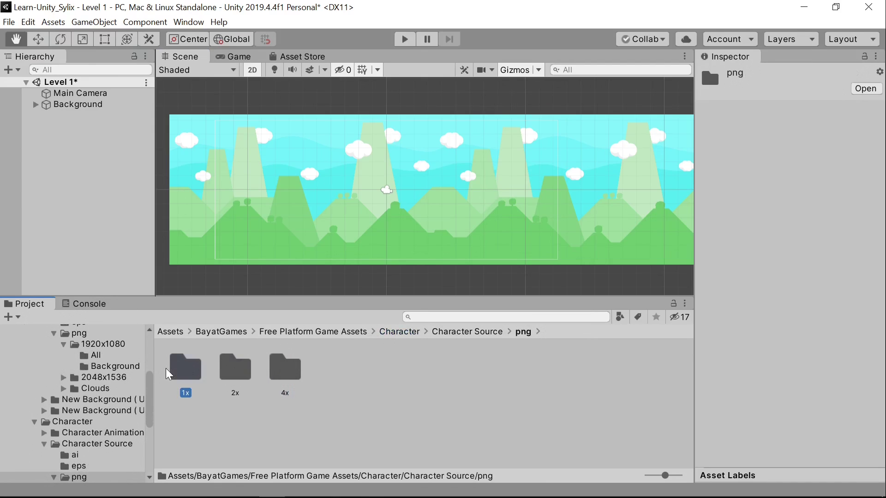
pyautogui.doubleClick(185, 369)
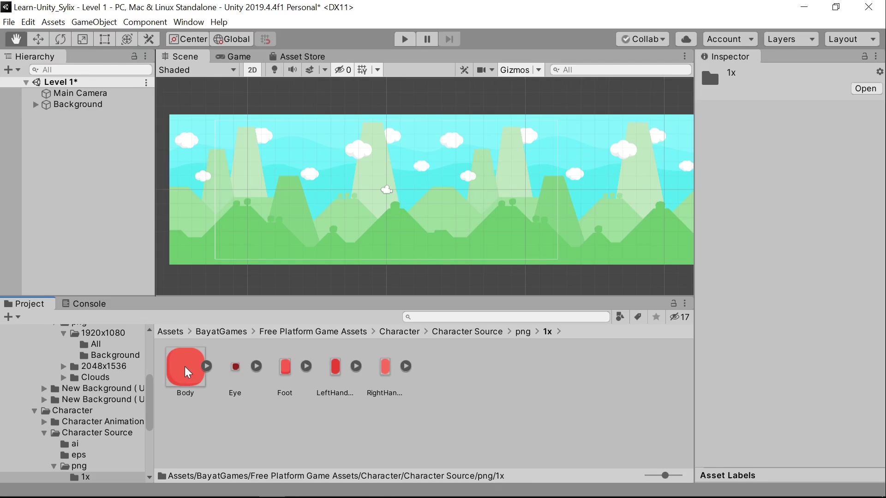
pyautogui.moveTo(185, 367); pyautogui.dragTo(299, 214)
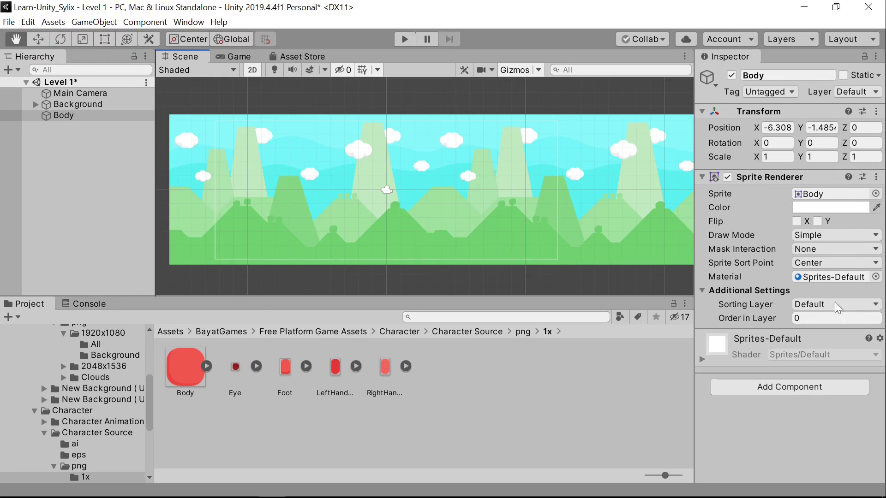
# Add a Sorting Group component to the parent Background object.
pyautogui.click(113, 103)
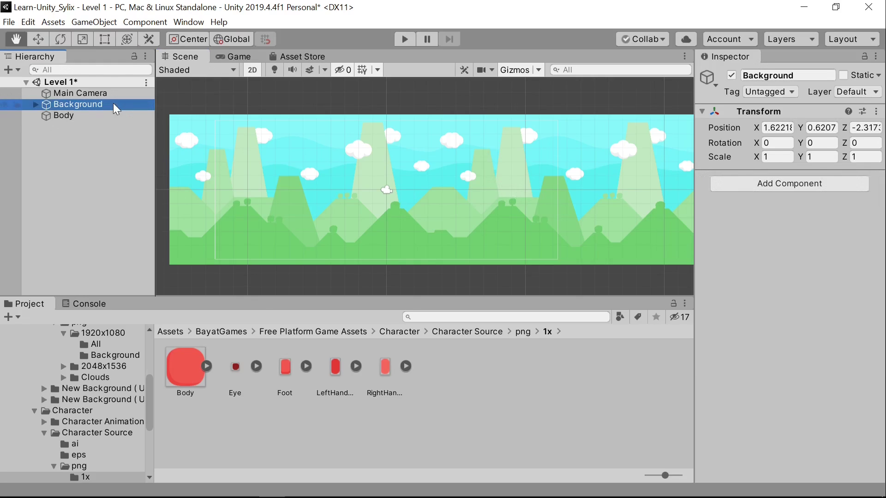
pyautogui.click(809, 184)
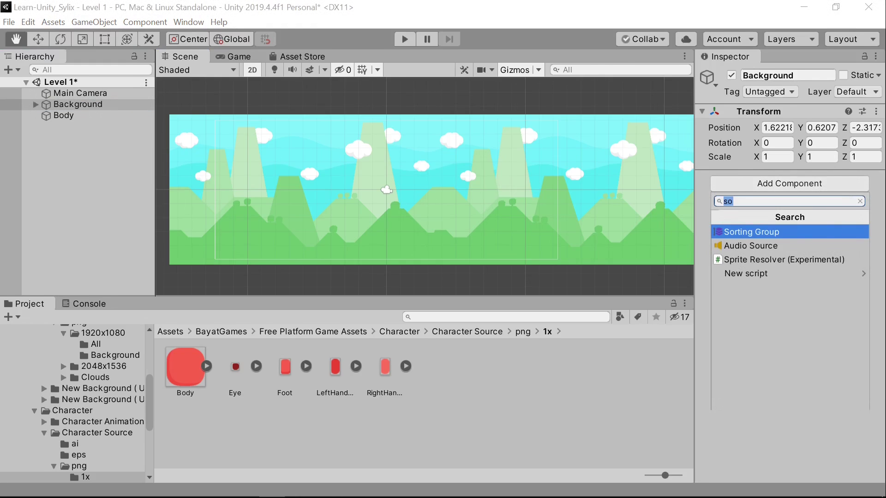
pyautogui.press('BackSpace')
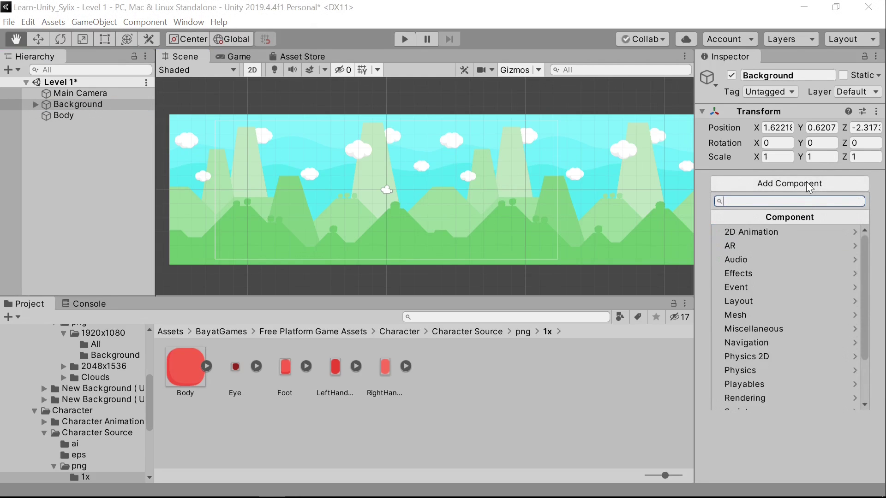
pyautogui.write('so')
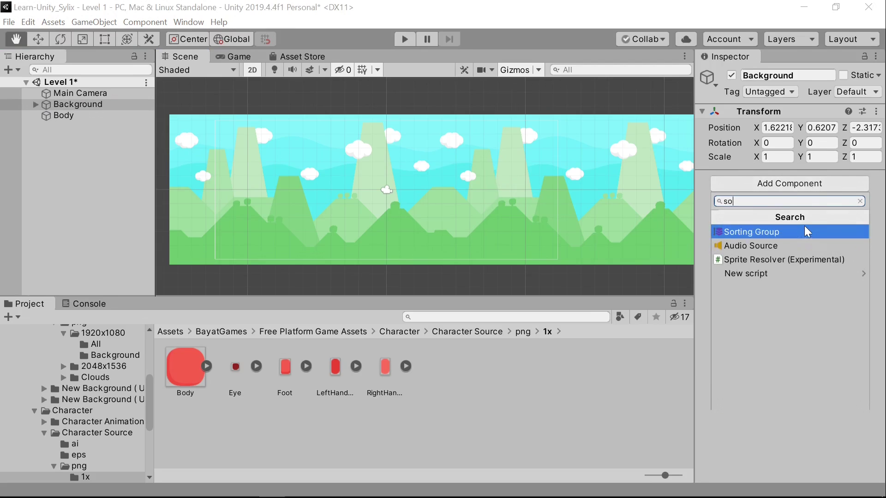
pyautogui.click(805, 232)
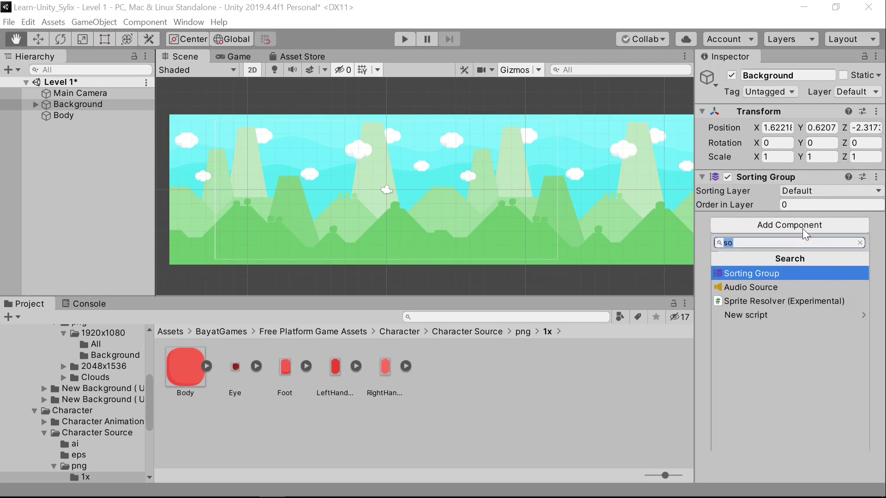
# Delete the existing Background and Foreground sorting layers from the project's Tags & Layers settings.
pyautogui.press('Escape')
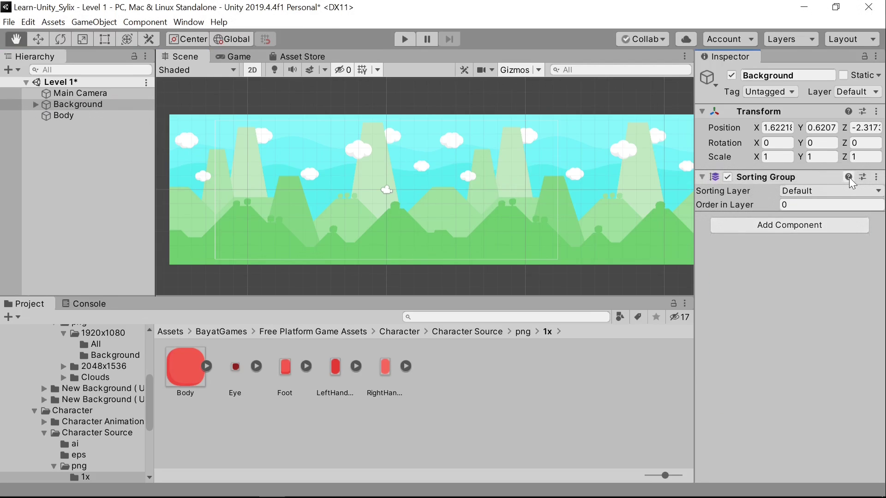
pyautogui.click(838, 192)
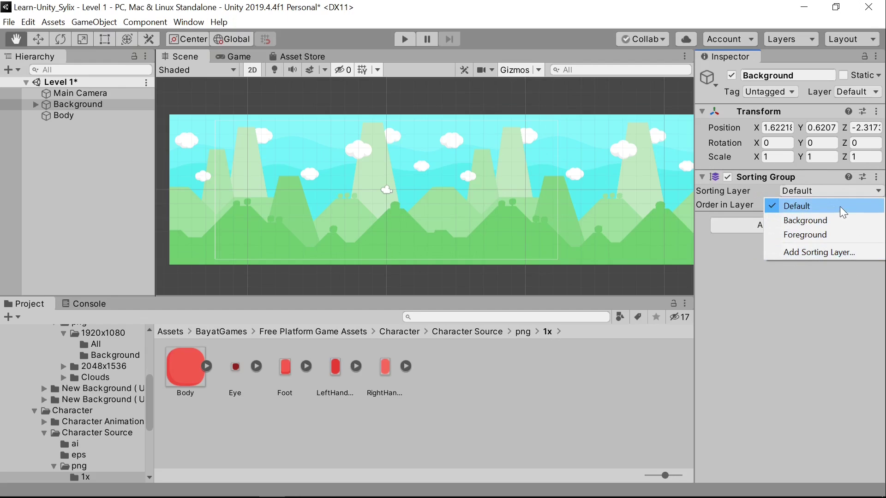
pyautogui.click(832, 251)
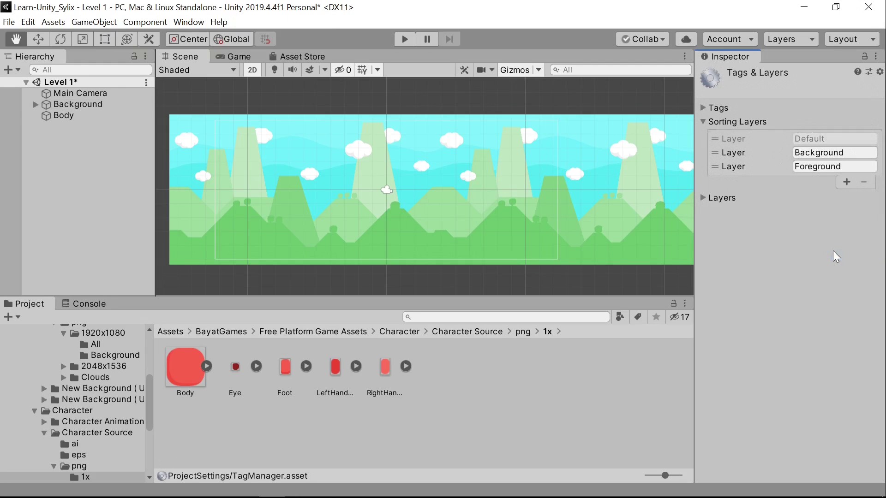
pyautogui.click(848, 166)
pyautogui.click(755, 168)
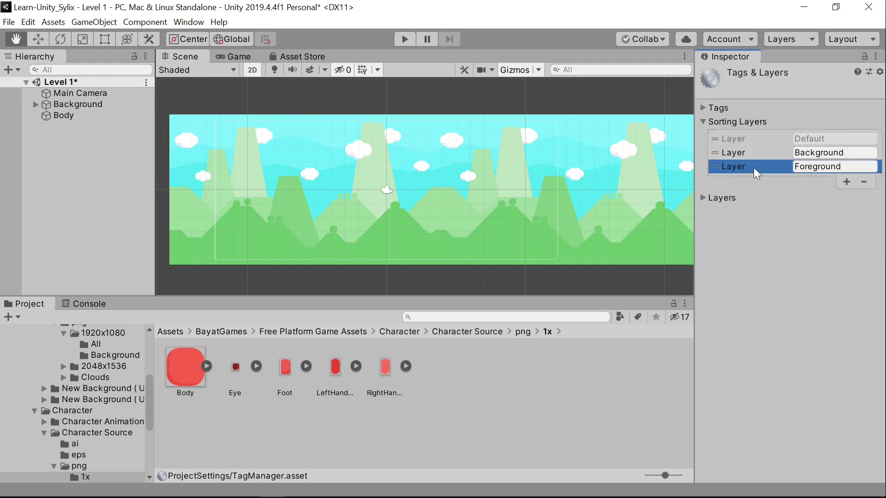
pyautogui.click(863, 183)
pyautogui.click(864, 168)
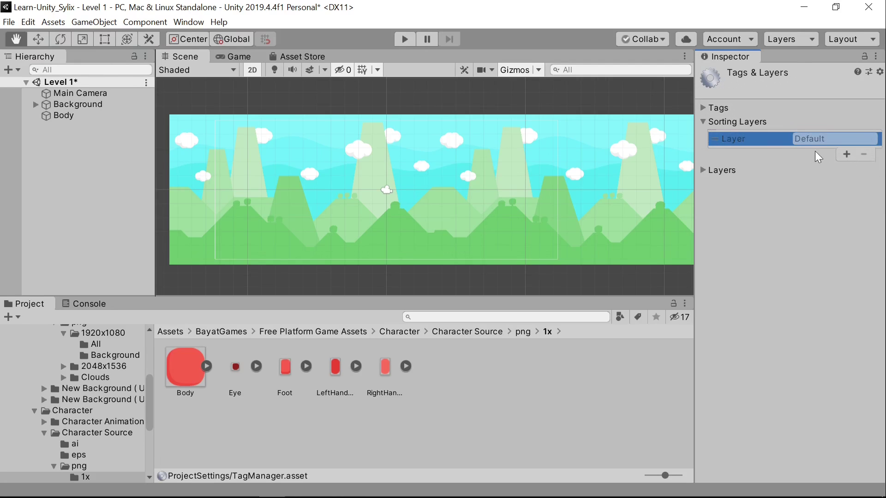
# Add a new sorting layer named Background below Default.
pyautogui.click(844, 155)
pyautogui.click(845, 153)
pyautogui.press('BackSpace')
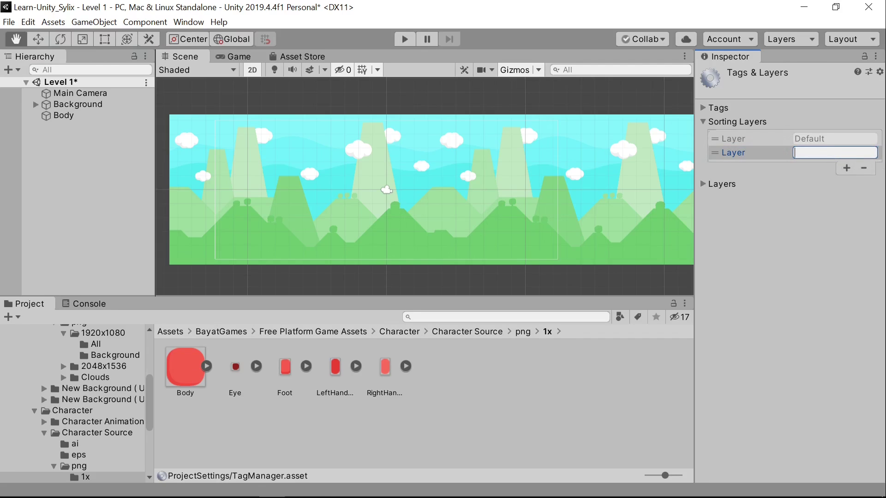
pyautogui.write('Background')
pyautogui.moveTo(714, 150)
pyautogui.mouseDown()
pyautogui.moveTo(713, 132)
pyautogui.moveTo(716, 157)
pyautogui.mouseUp()
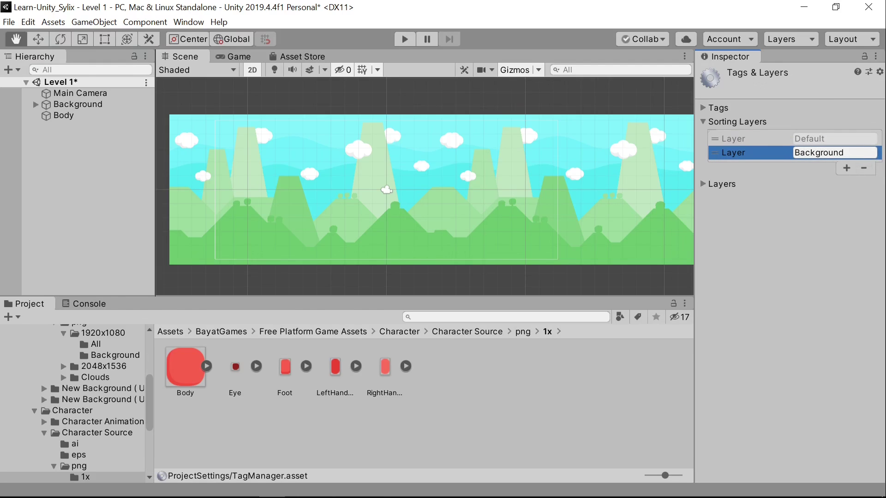
pyautogui.click(755, 138)
pyautogui.click(751, 152)
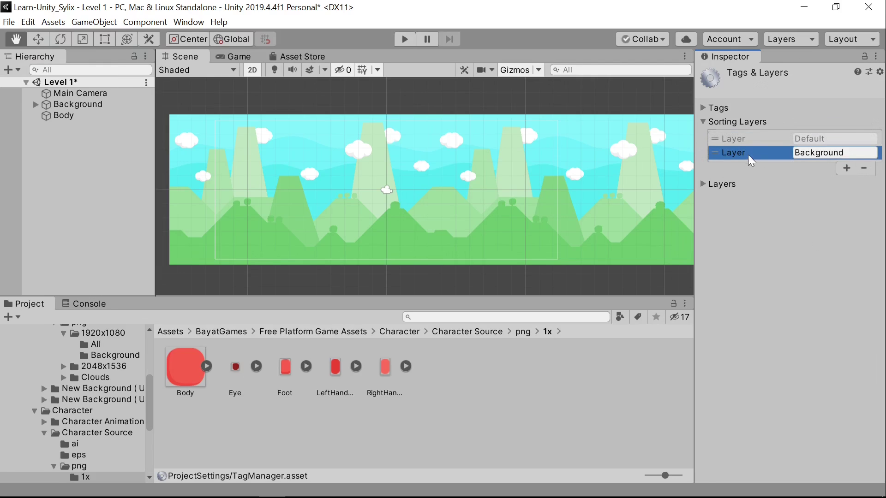
# Assign the Background sorting layer to the Sorting Group of the parent Background object.
pyautogui.click(109, 107)
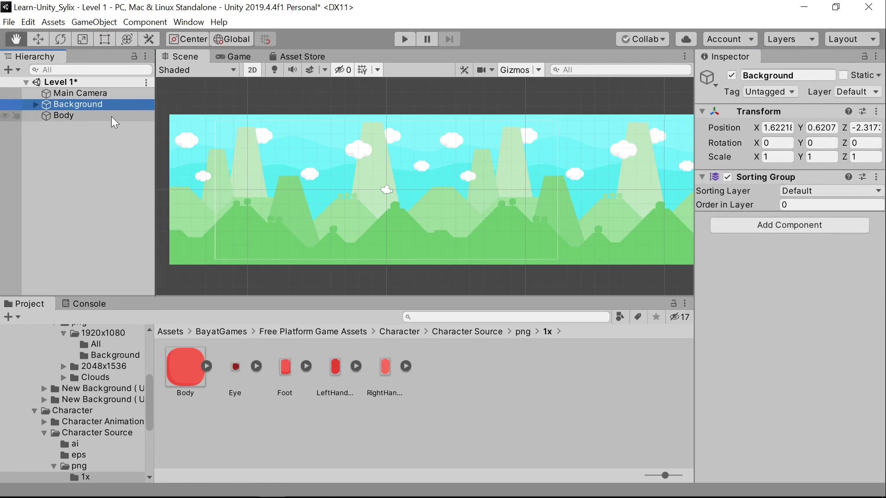
pyautogui.click(810, 181)
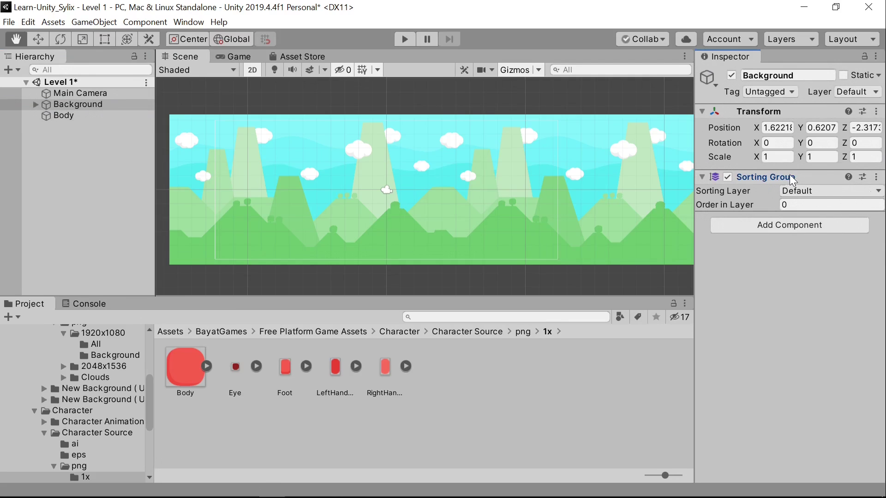
pyautogui.click(809, 179)
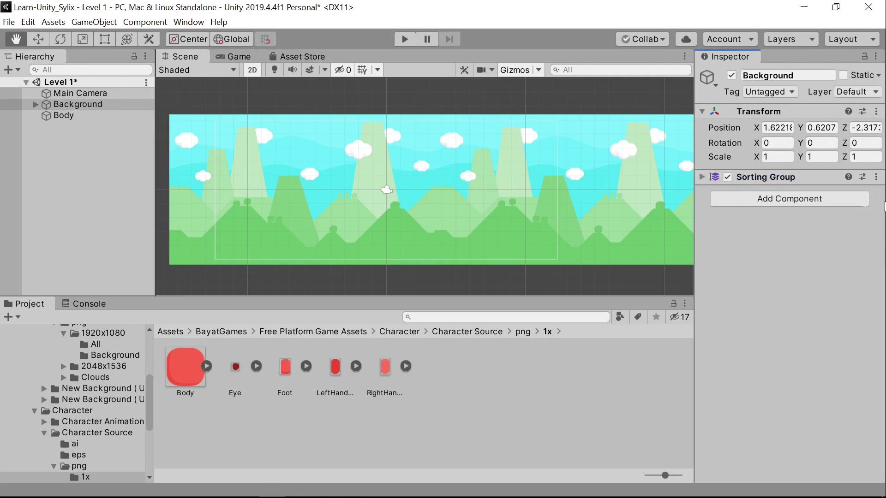
pyautogui.click(810, 179)
pyautogui.click(860, 194)
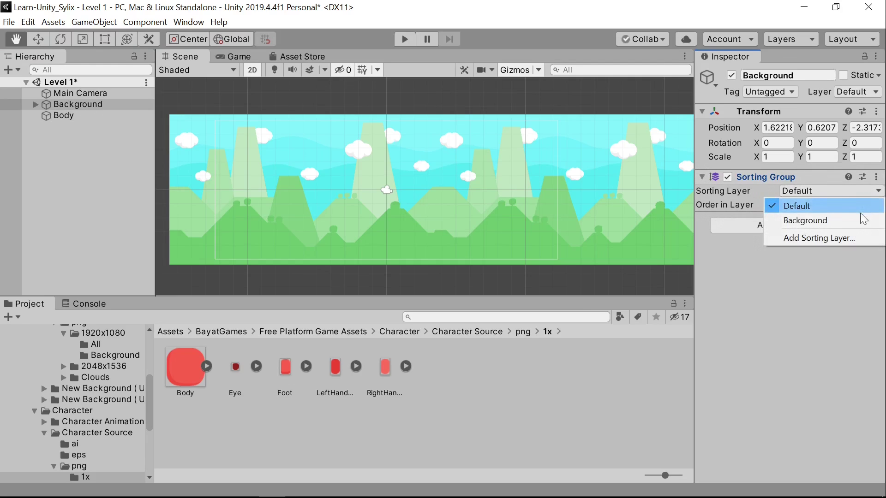
pyautogui.click(860, 216)
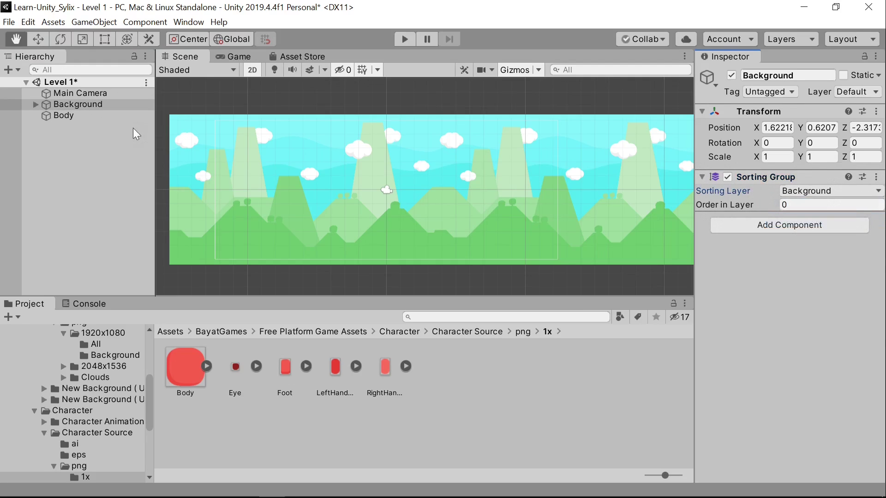
# Starting from the Body sprite's sorting layer options, add another sorting layer named Foreground below Background.
pyautogui.click(103, 115)
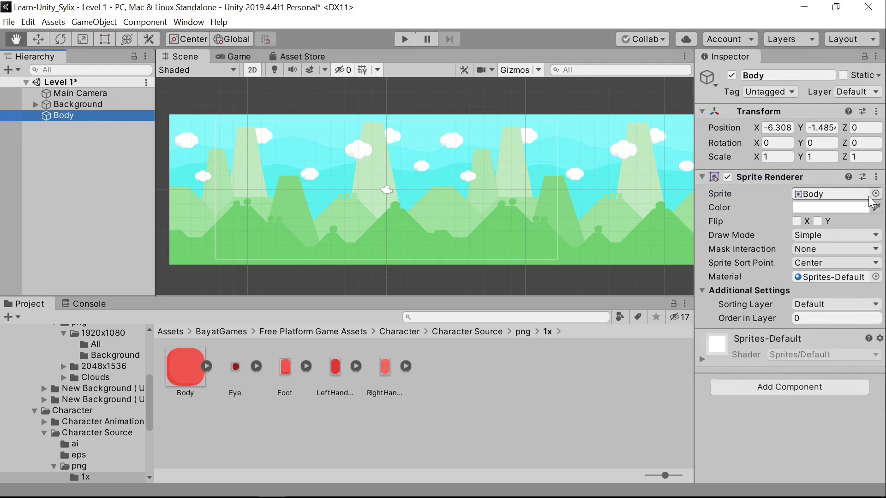
pyautogui.click(855, 303)
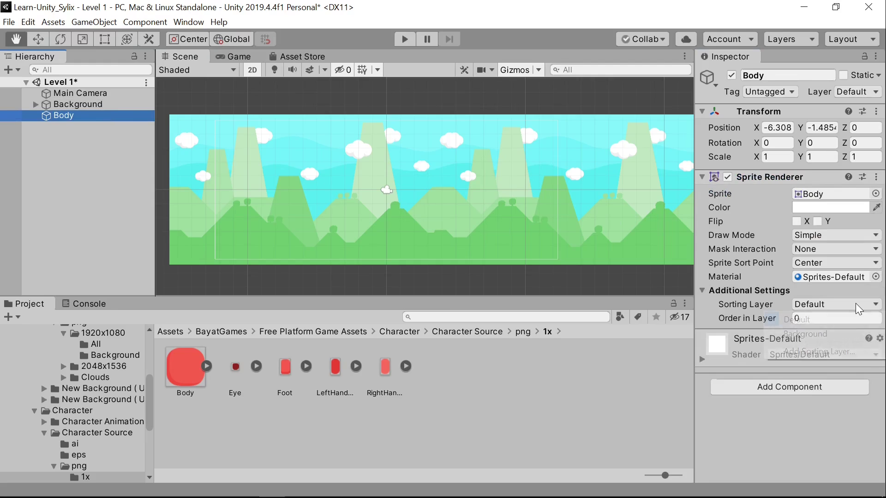
pyautogui.click(852, 350)
pyautogui.click(847, 168)
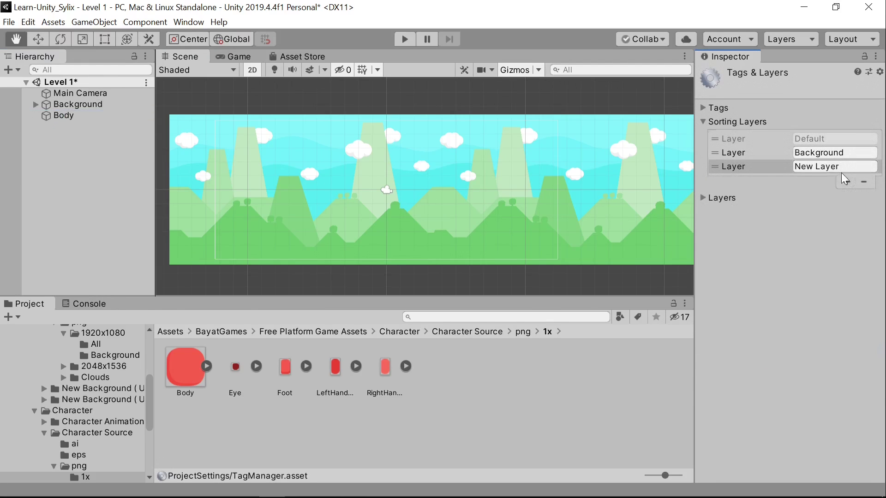
pyautogui.hotkey('ctrl', 'a')
pyautogui.write('Foreground')
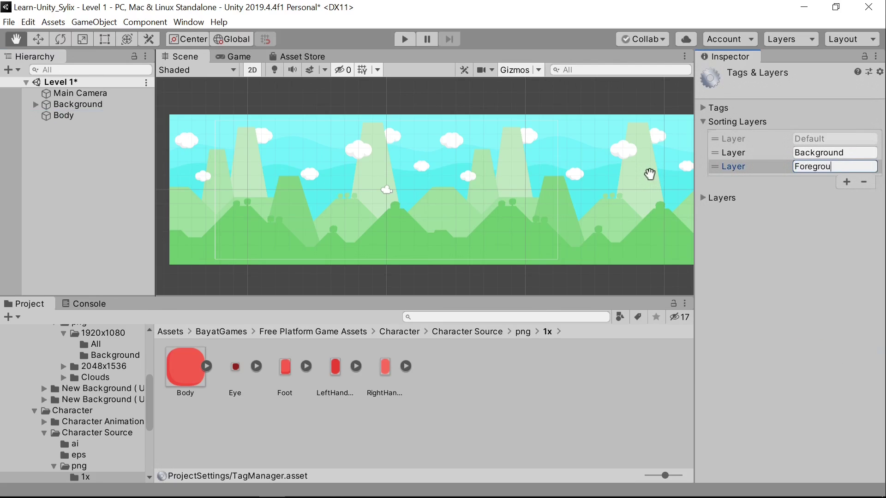
# Rename the newly added Foreground sorting layer as Character.
pyautogui.press('BackSpace')
pyautogui.press('BackSpace')
pyautogui.press('BackSpace')
pyautogui.press('BackSpace')
pyautogui.press('BackSpace')
pyautogui.press('BackSpace')
pyautogui.press('BackSpace')
pyautogui.press('BackSpace')
pyautogui.press('BackSpace')
pyautogui.press('BackSpace')
pyautogui.write('Character')
pyautogui.click(864, 213)
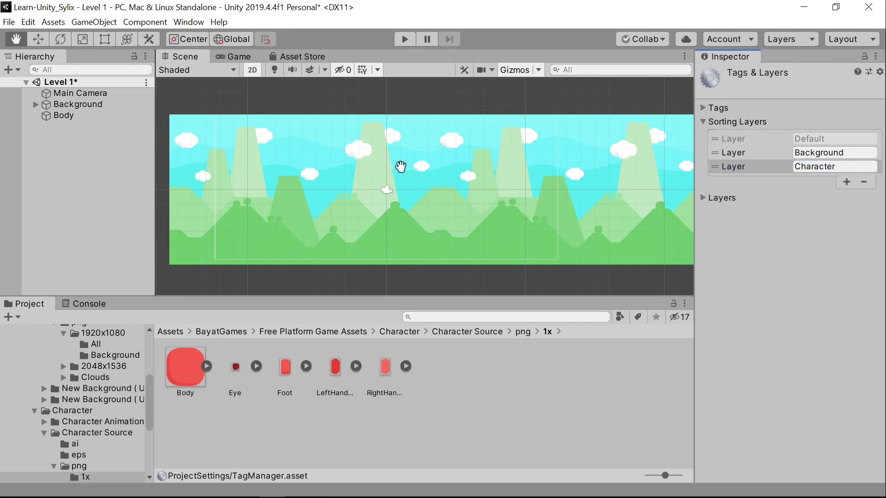
# Assign the Character sorting layer to the Body sprite.
pyautogui.click(80, 116)
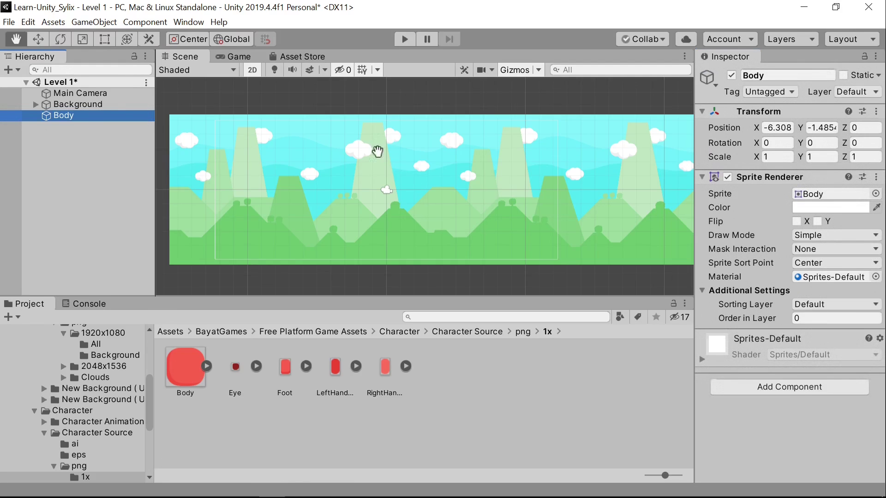
pyautogui.click(831, 304)
pyautogui.click(819, 349)
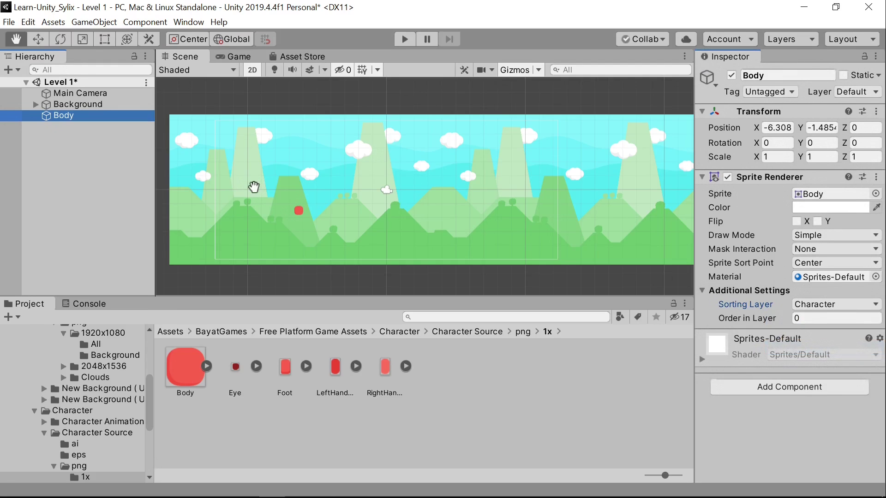
# Create an empty game object near the body sprite, outside any parent, and name it Character.
pyautogui.scroll(5, 300, 219)
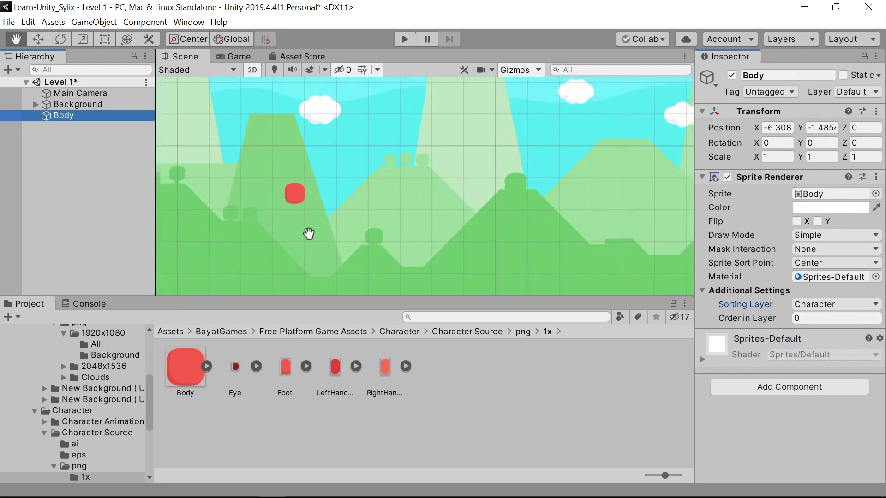
pyautogui.scroll(5, 308, 233)
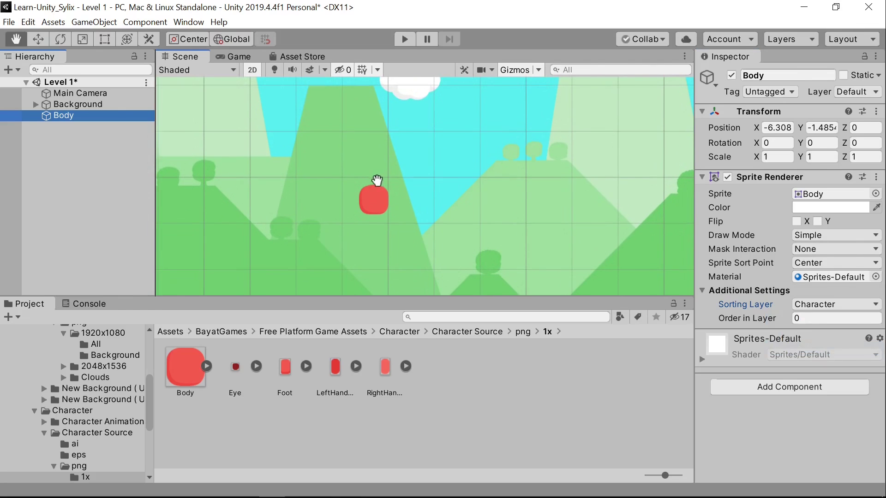
pyautogui.scroll(5, 377, 181)
pyautogui.scroll(5, 380, 198)
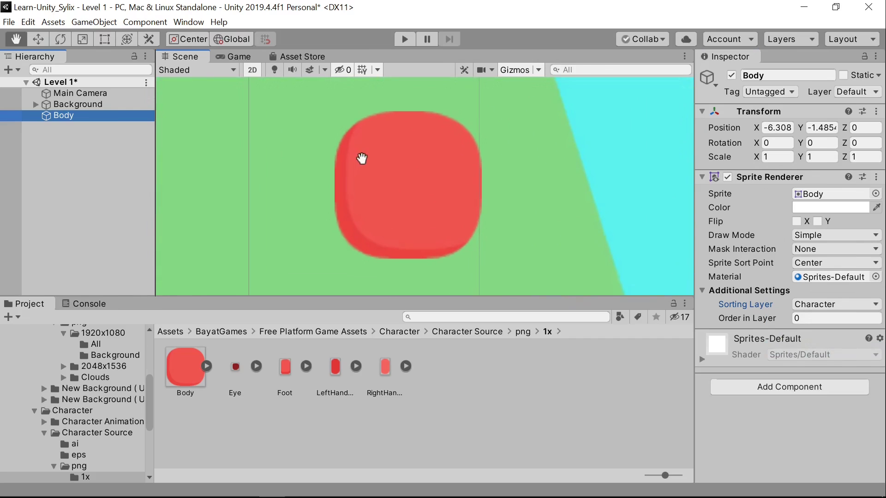
pyautogui.scroll(-3, 414, 176)
pyautogui.click(50, 174)
pyautogui.click(95, 22)
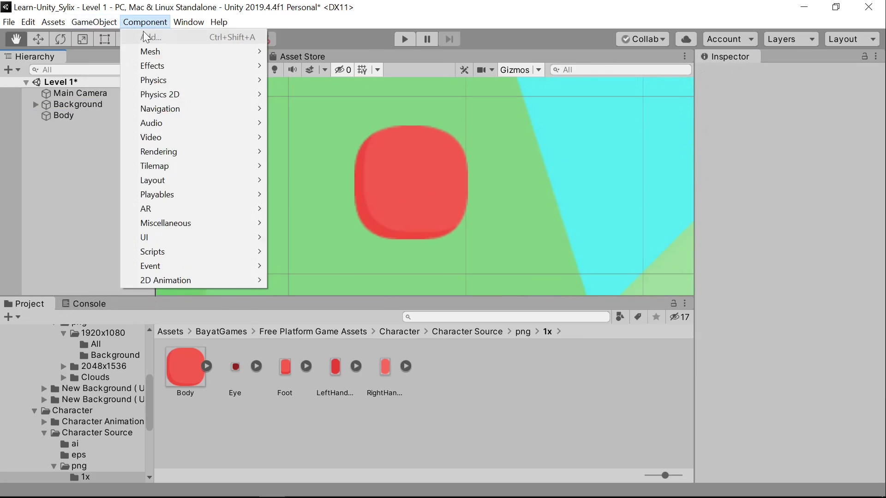
pyautogui.moveTo(94, 22)
pyautogui.click(122, 37)
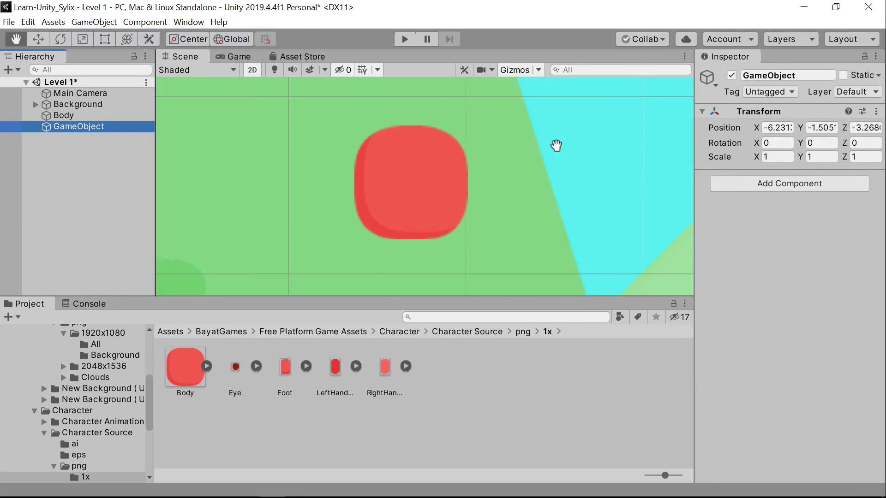
pyautogui.moveTo(815, 76); pyautogui.dragTo(656, 65)
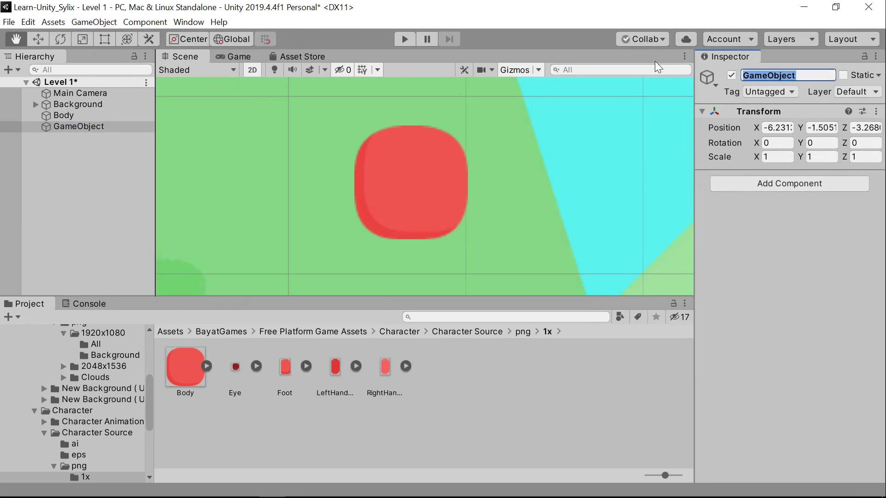
pyautogui.press('BackSpace')
pyautogui.write('Character')
pyautogui.press('Return')
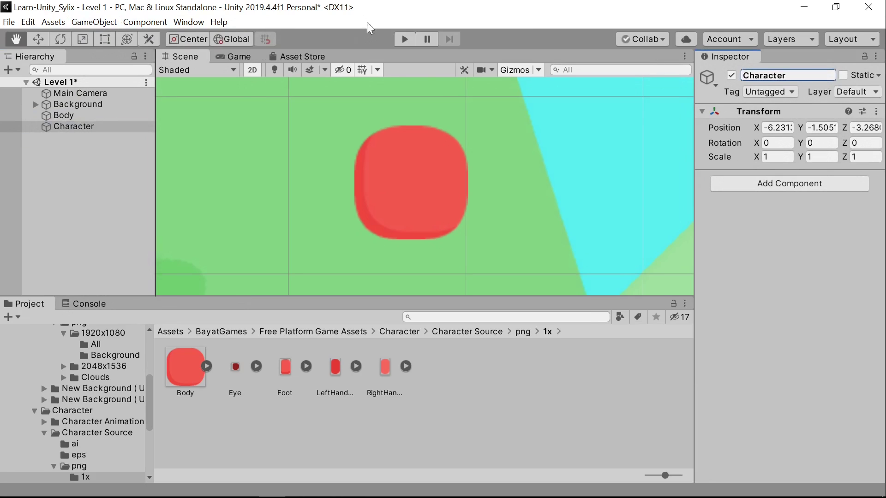
# Nest the Body sprite under the Character object and add the Eye sprite as another child.
pyautogui.click(75, 154)
pyautogui.moveTo(64, 121); pyautogui.dragTo(82, 126)
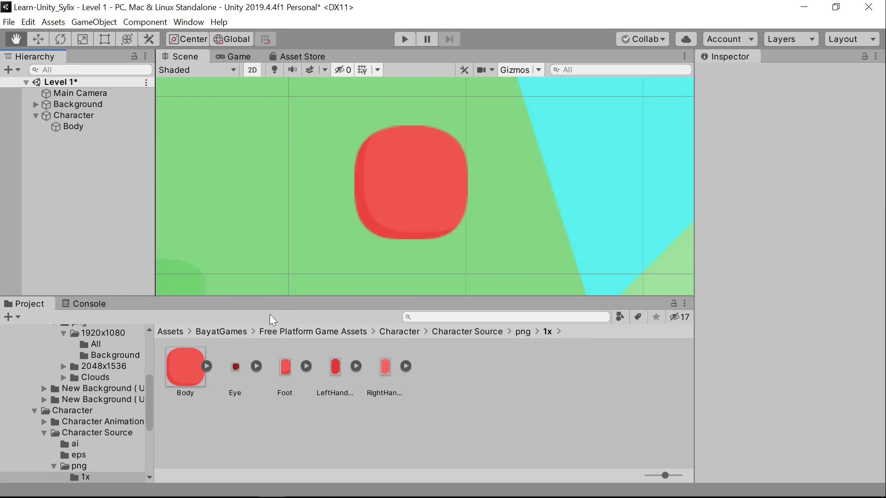
pyautogui.moveTo(239, 370); pyautogui.dragTo(74, 177)
pyautogui.moveTo(85, 131)
pyautogui.mouseDown()
pyautogui.moveTo(87, 107)
pyautogui.moveTo(86, 118)
pyautogui.mouseUp()
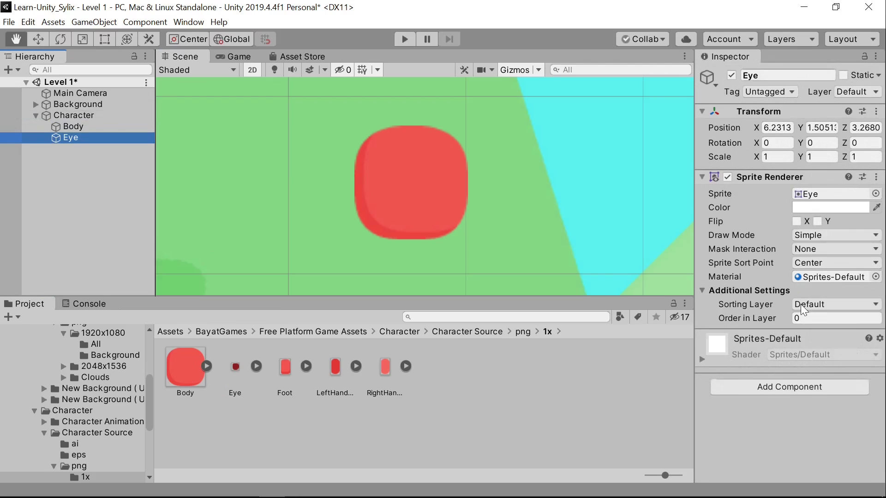
# Set the Eye sprite's Order in Layer to 1.
pyautogui.click(825, 319)
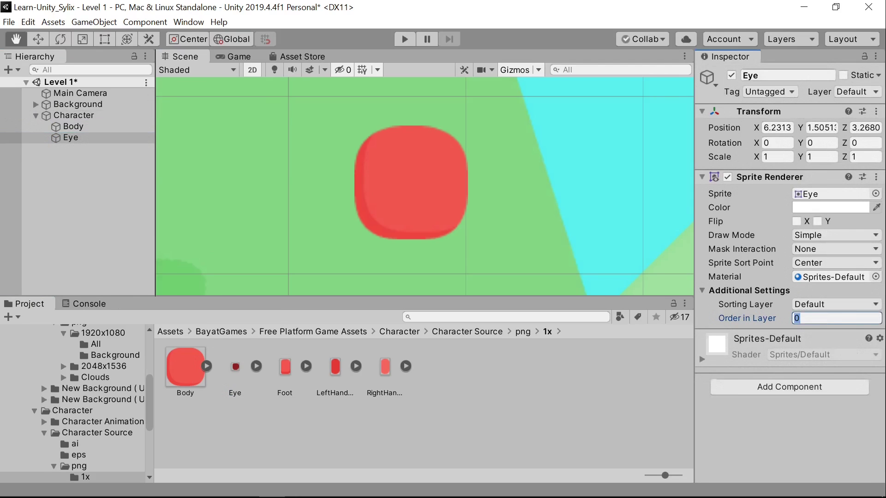
pyautogui.write('1')
pyautogui.click(510, 166)
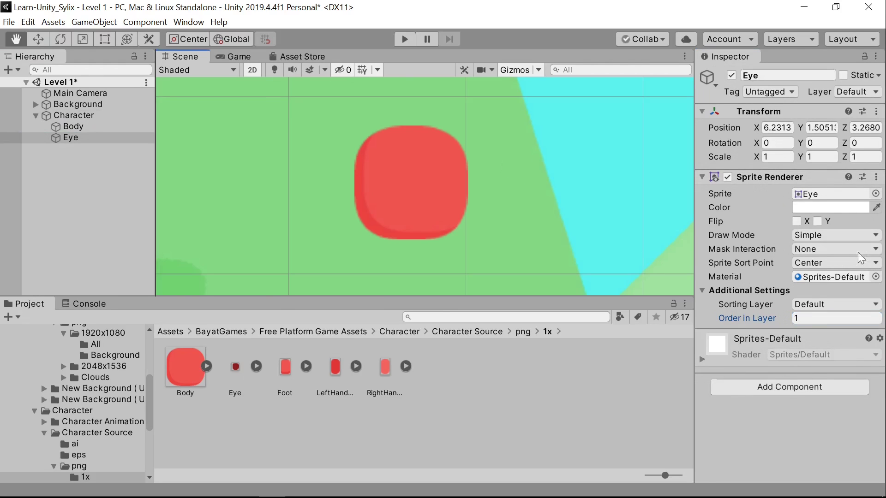
pyautogui.scroll(-4, 556, 184)
pyautogui.scroll(-6, 445, 184)
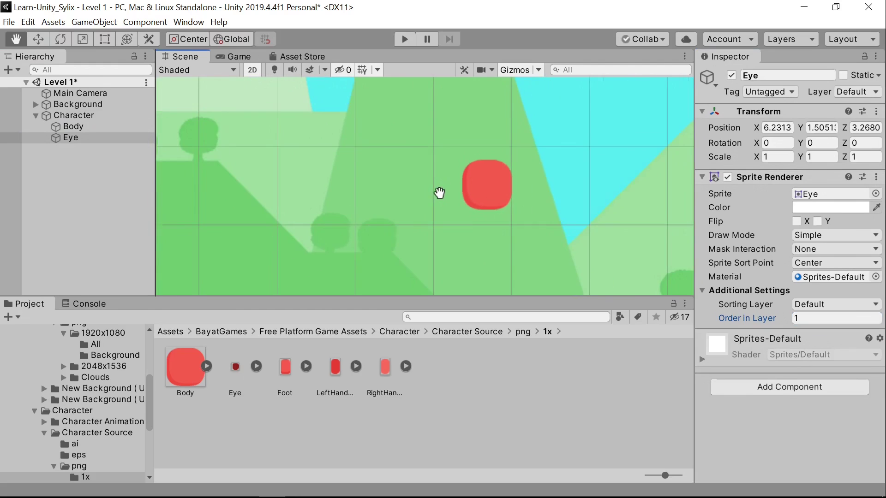
pyautogui.scroll(-5, 461, 193)
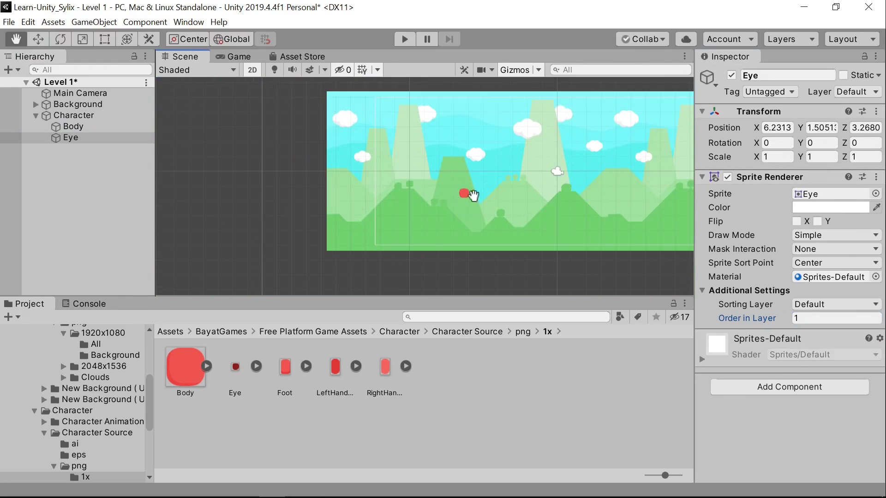
pyautogui.moveTo(534, 209); pyautogui.dragTo(507, 194)
pyautogui.scroll(10, 465, 190)
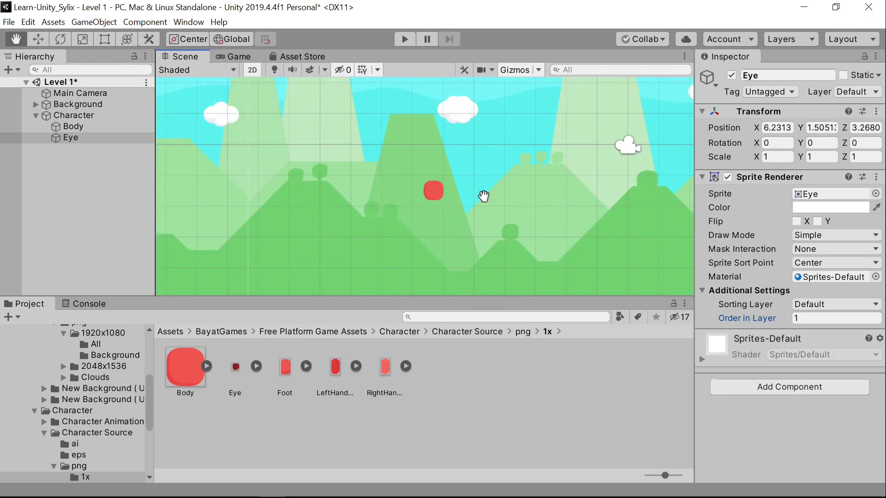
pyautogui.scroll(6, 436, 191)
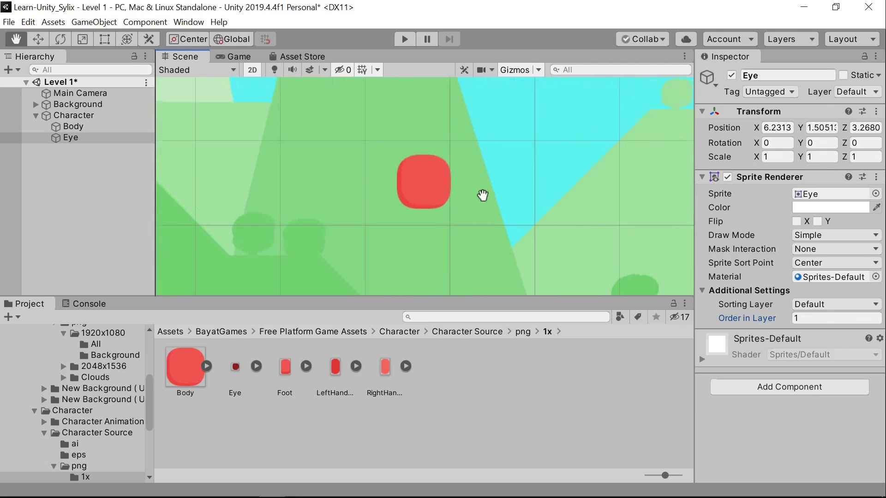
# Delete the Eye sprite from Character and place a fresh Eye sprite on the upper left part of the body.
pyautogui.scroll(3, 437, 198)
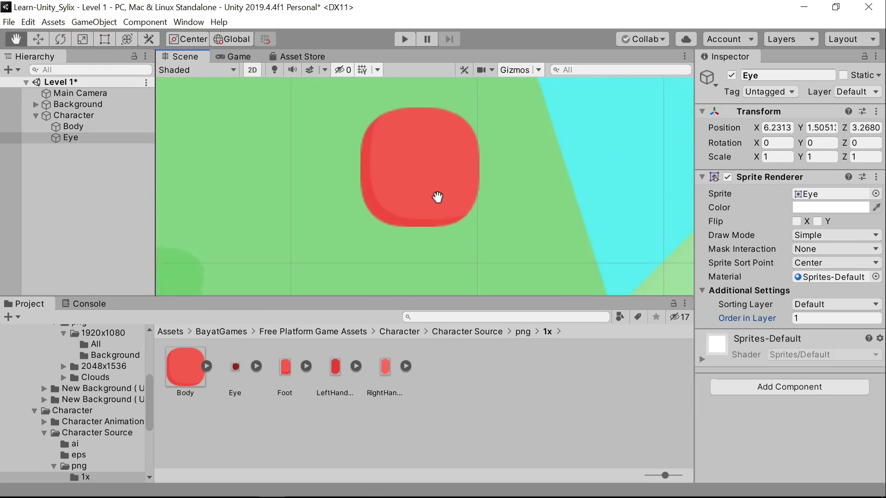
pyautogui.click(113, 137)
pyautogui.press('Delete')
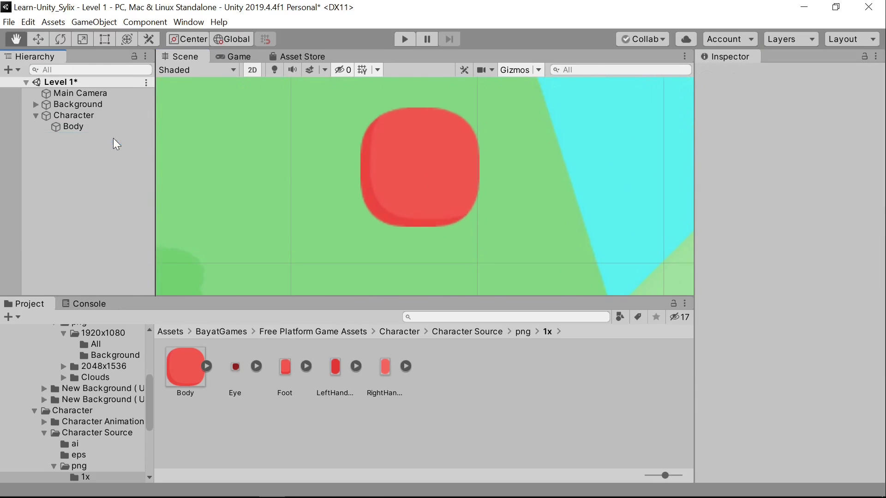
pyautogui.moveTo(224, 377); pyautogui.dragTo(371, 181)
pyautogui.moveTo(388, 142); pyautogui.dragTo(389, 143)
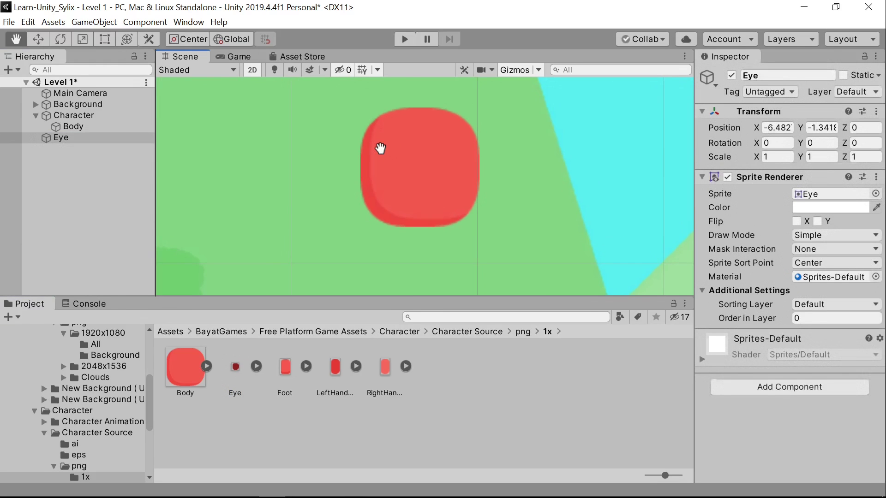
# Nest the new Eye sprite under the Character object.
pyautogui.click(126, 146)
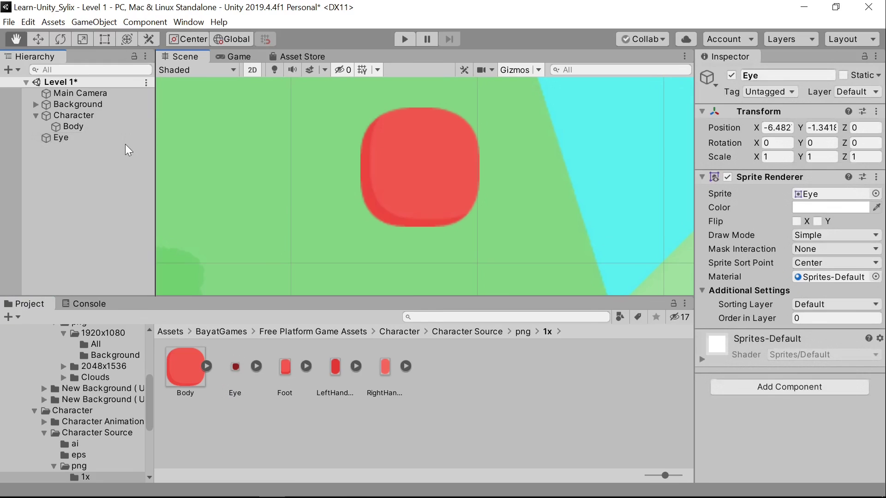
pyautogui.click(122, 136)
pyautogui.click(104, 146)
pyautogui.click(107, 138)
pyautogui.press('f')
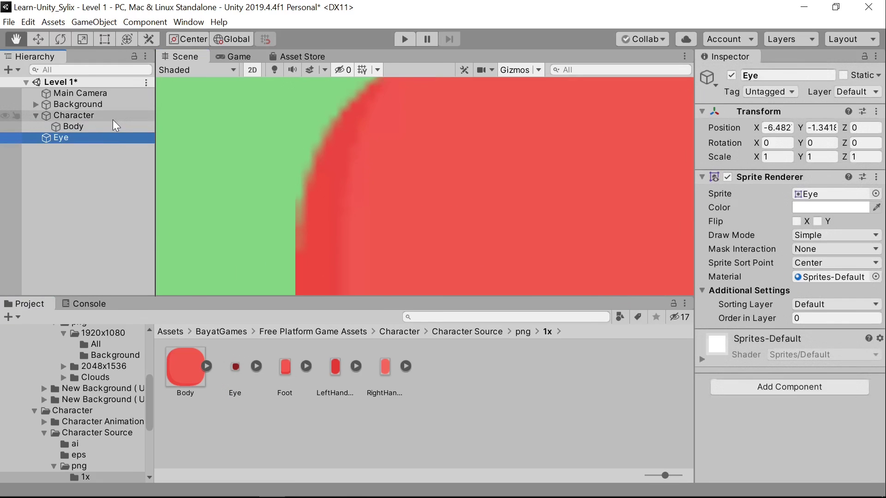
pyautogui.moveTo(99, 138); pyautogui.dragTo(106, 115)
pyautogui.scroll(-3, 442, 200)
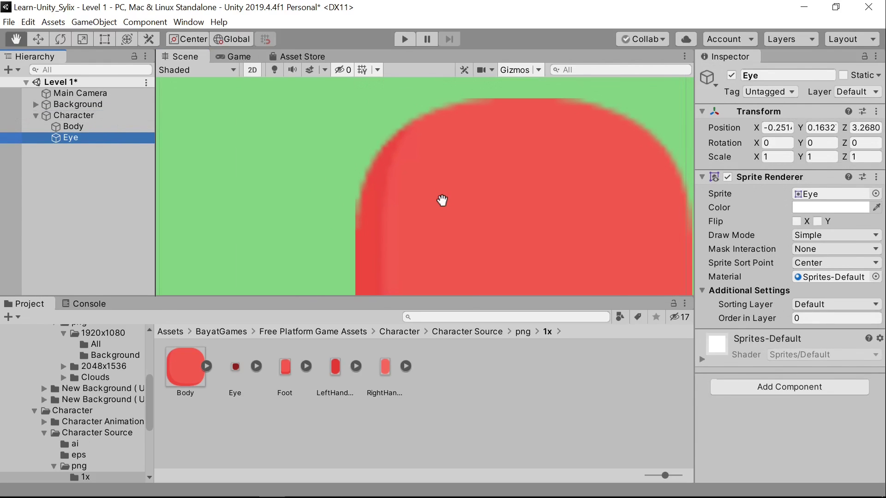
pyautogui.scroll(-3, 442, 200)
pyautogui.moveTo(443, 199); pyautogui.dragTo(412, 167)
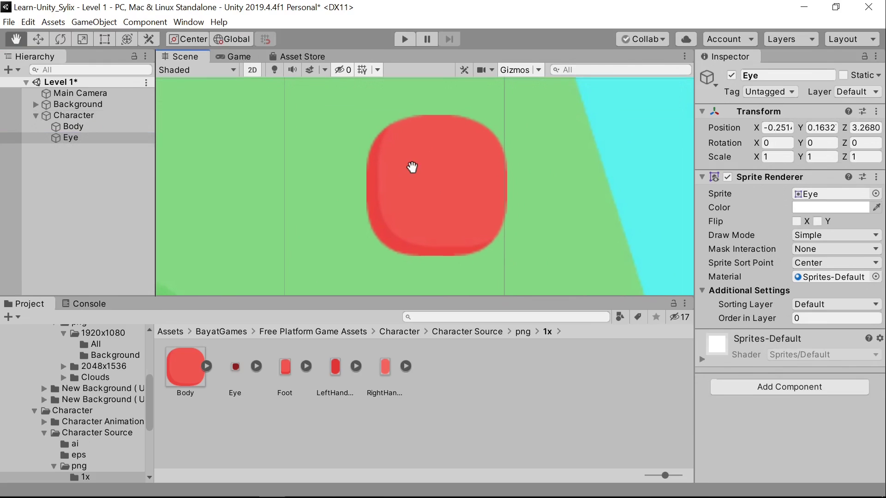
# Set the new Eye sprite's Order in Layer to 1.
pyautogui.click(834, 318)
pyautogui.write('1')
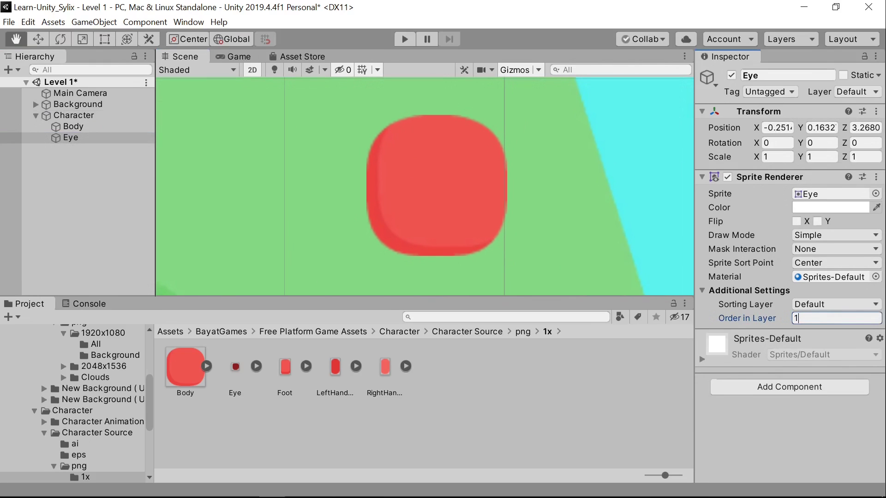
pyautogui.click(792, 462)
# Try an Order in Layer of 2 on the Body sprite and set it back to 0.
pyautogui.click(93, 127)
pyautogui.click(835, 319)
pyautogui.write('2')
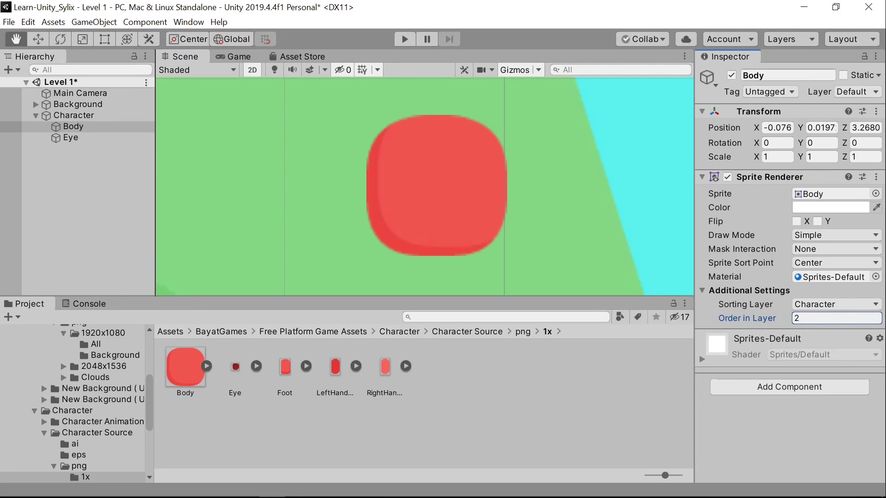
pyautogui.press('BackSpace')
pyautogui.write('0')
pyautogui.moveTo(486, 243); pyautogui.dragTo(488, 203)
# Assign the Character sorting layer to the Eye sprite.
pyautogui.doubleClick(86, 139)
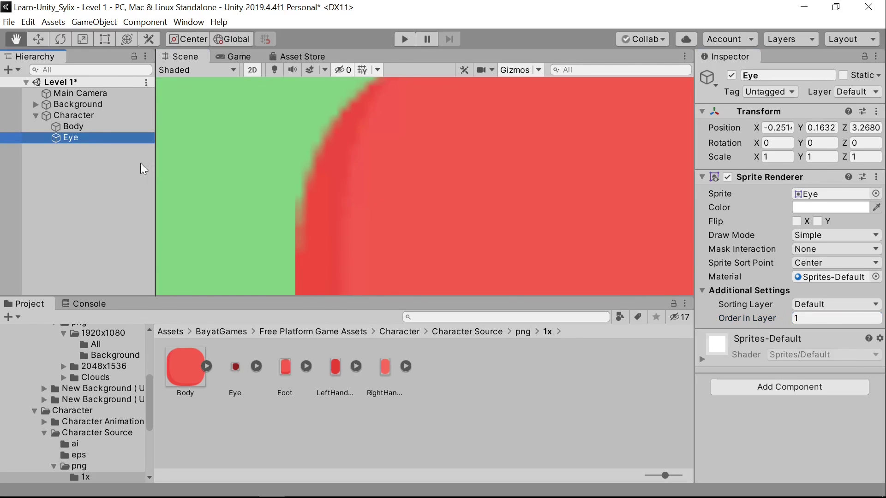
pyautogui.scroll(-3, 407, 192)
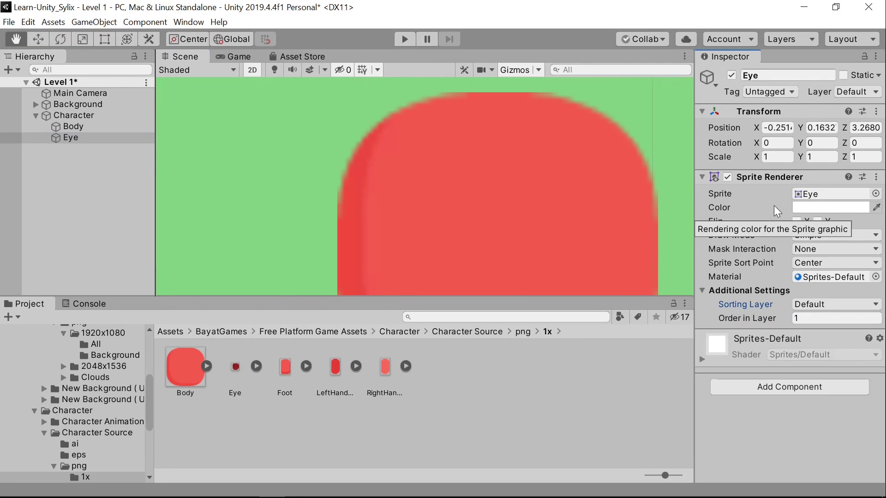
pyautogui.click(870, 306)
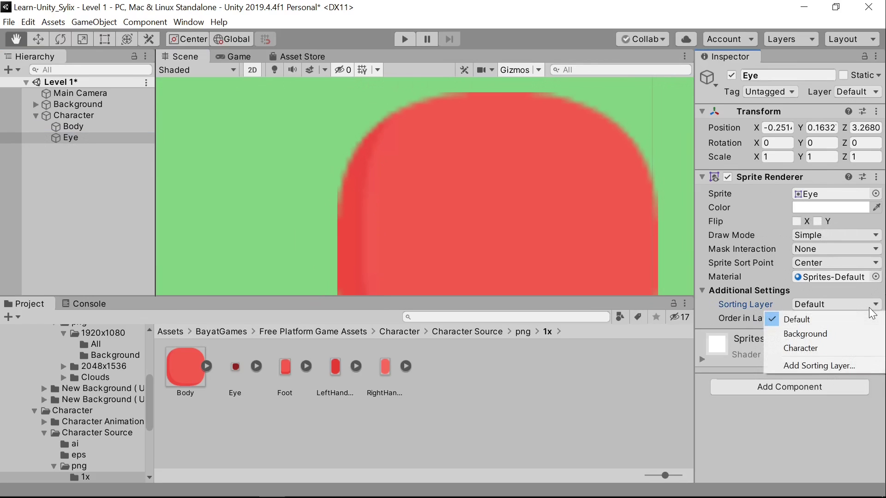
pyautogui.click(845, 350)
pyautogui.moveTo(637, 279); pyautogui.dragTo(662, 283)
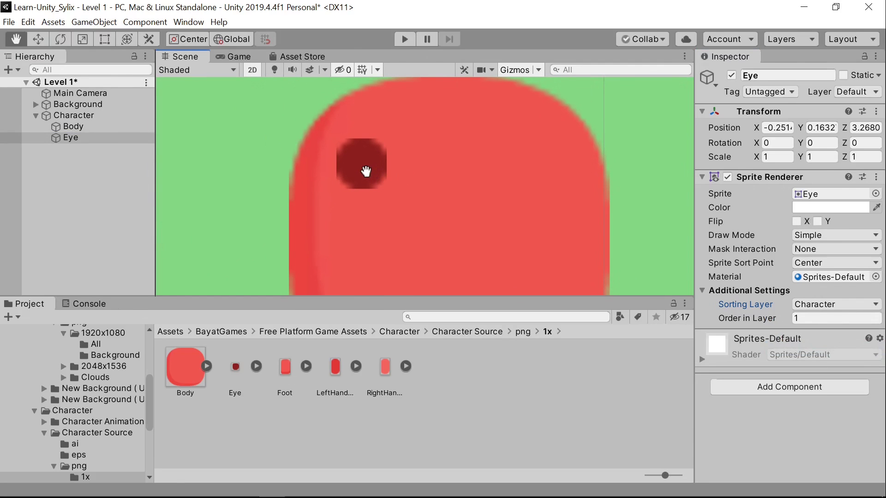
# Move the Eye sprite slightly inward and down on the body, to about X -0.211, Y 0.143.
pyautogui.click(132, 145)
pyautogui.click(132, 139)
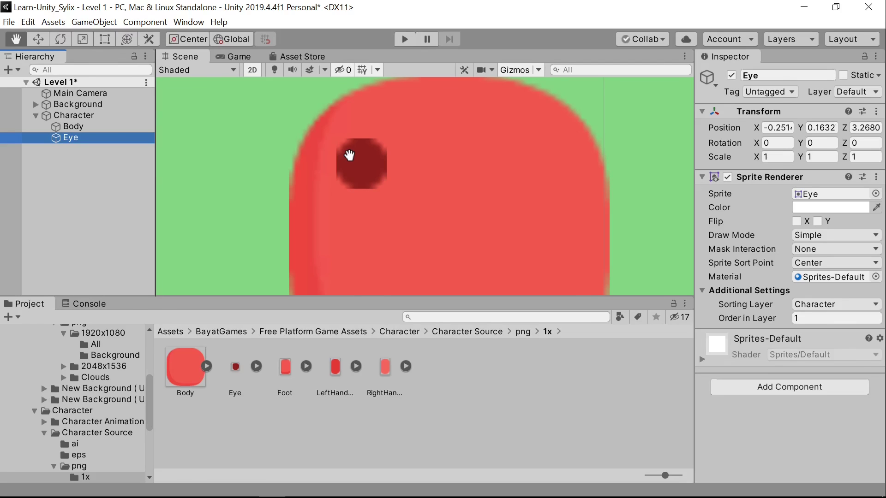
pyautogui.press('w')
pyautogui.moveTo(403, 166)
pyautogui.mouseDown()
pyautogui.moveTo(456, 176)
pyautogui.moveTo(405, 173)
pyautogui.moveTo(388, 139)
pyautogui.moveTo(386, 165)
pyautogui.mouseUp()
# Duplicate the Eye sprite and move the copy horizontally across the face to about X 0.069.
pyautogui.click(94, 140)
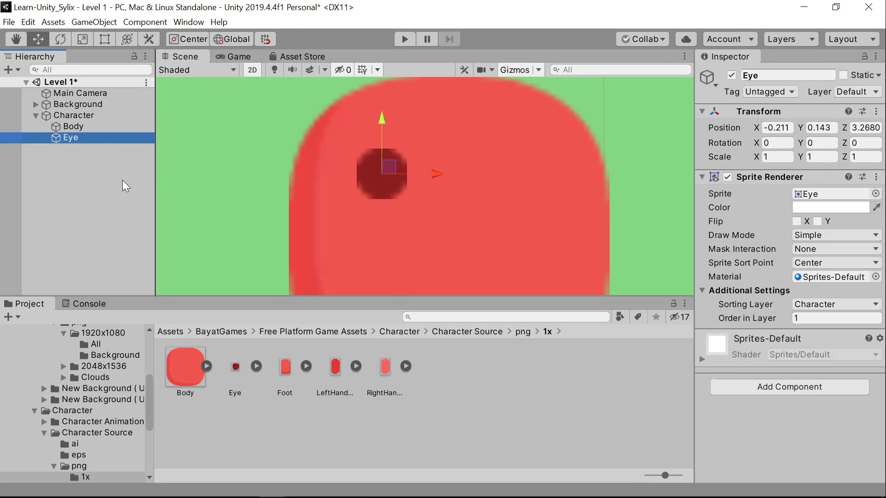
pyautogui.hotkey('ctrl', 'd')
pyautogui.moveTo(437, 174); pyautogui.dragTo(574, 172)
pyautogui.scroll(-1, 618, 221)
pyautogui.scroll(-5, 618, 222)
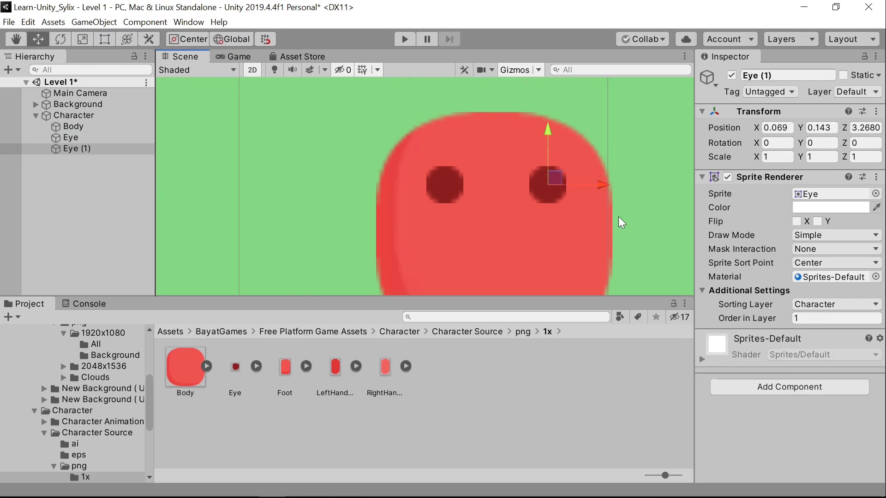
pyautogui.moveTo(618, 222); pyautogui.dragTo(561, 175, button='middle')
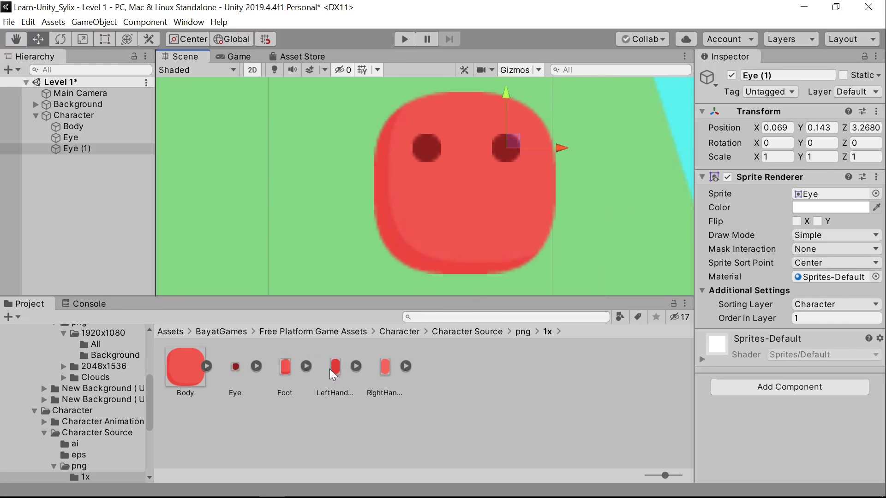
# Add the LeftHand&Arm sprite at the body's left edge, using the Character sorting layer and Order in Layer 1.
pyautogui.moveTo(339, 379); pyautogui.dragTo(377, 191)
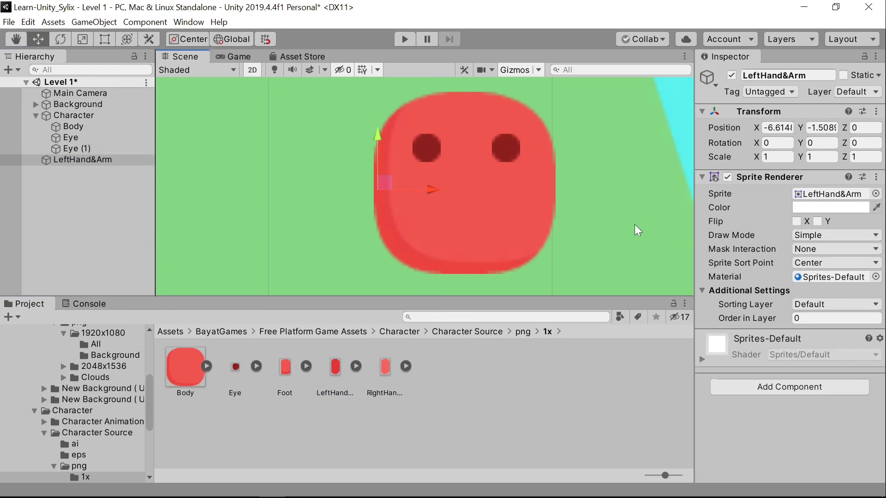
pyautogui.click(819, 306)
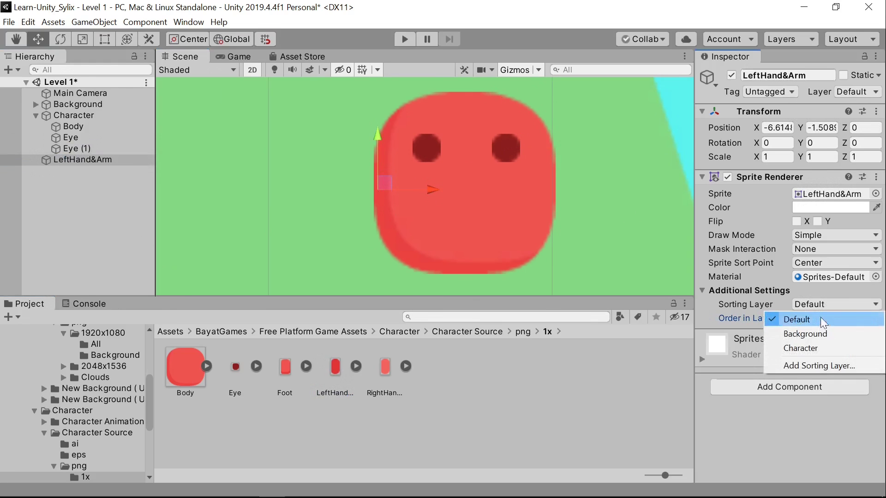
pyautogui.click(816, 349)
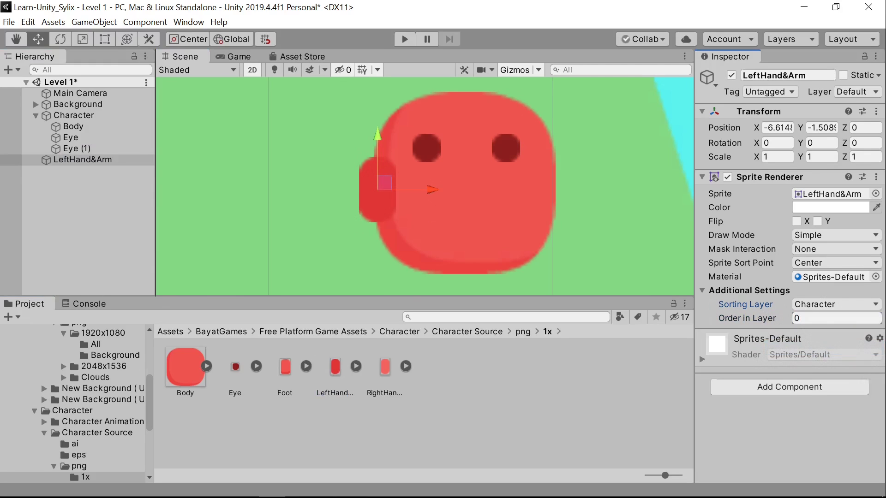
pyautogui.click(826, 318)
pyautogui.write('1')
# Position the LeftHand&Arm sprite over the body's left edge at about X -6.598, Y -1.56.
pyautogui.moveTo(429, 190); pyautogui.dragTo(424, 194)
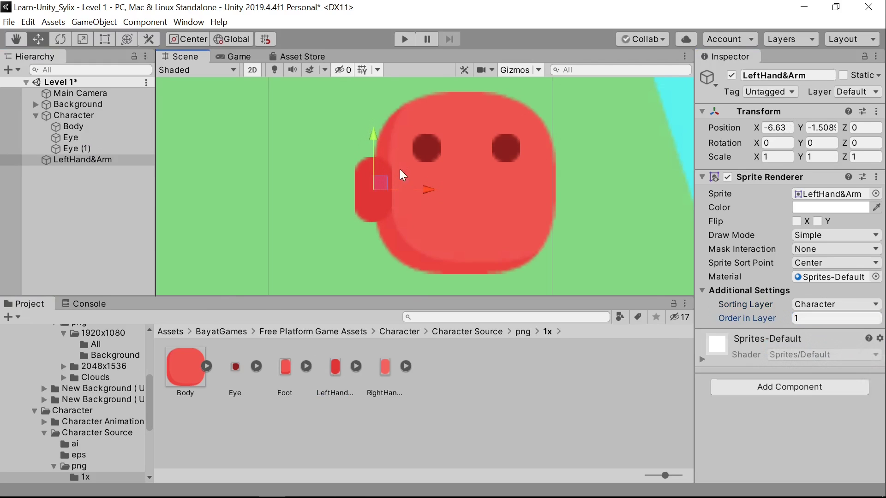
pyautogui.moveTo(370, 137); pyautogui.dragTo(370, 157)
pyautogui.moveTo(417, 207); pyautogui.dragTo(434, 209)
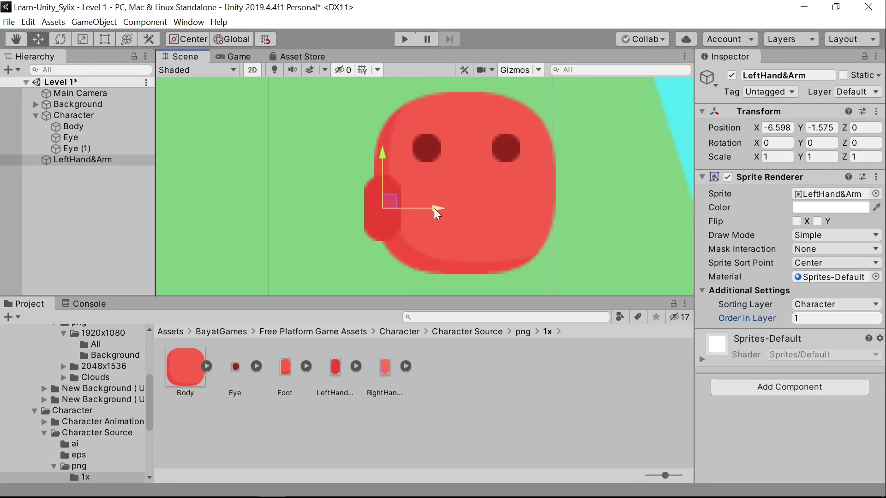
pyautogui.moveTo(379, 146); pyautogui.dragTo(381, 148)
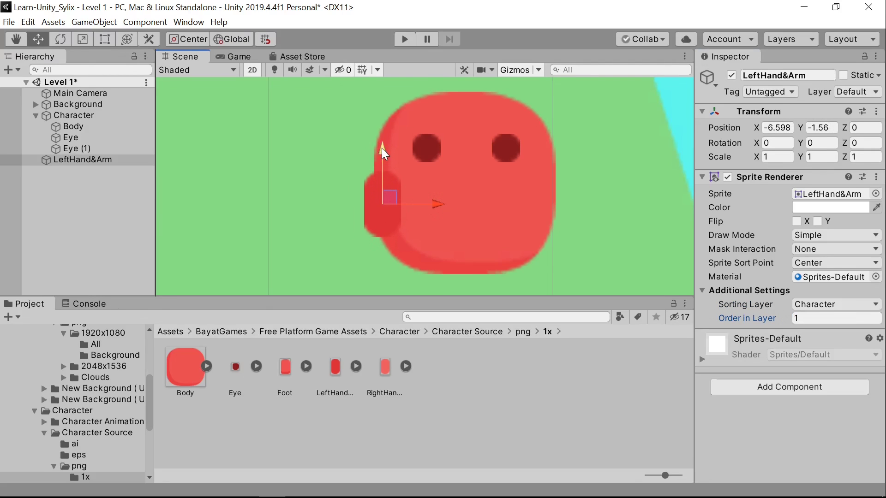
# Duplicate the LeftHand&Arm sprite and move the copy straight down to about Y -1.692.
pyautogui.click(119, 162)
pyautogui.hotkey('ctrl', 'd')
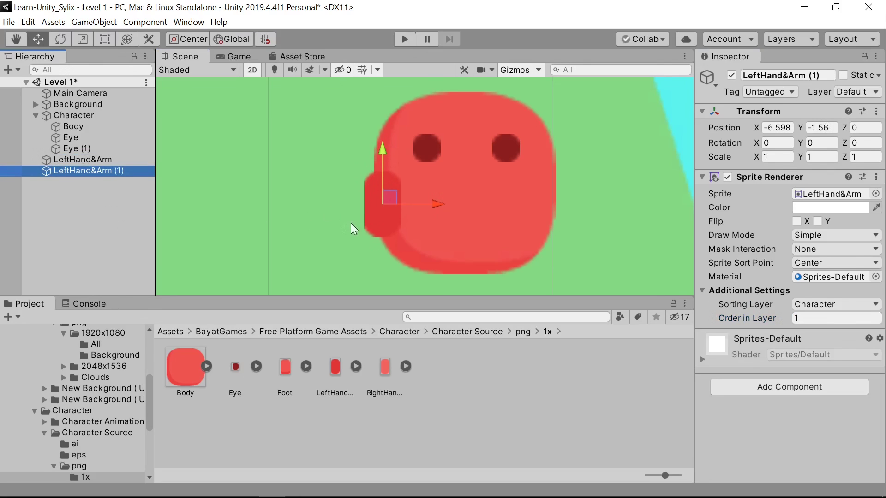
pyautogui.moveTo(384, 153); pyautogui.dragTo(381, 190)
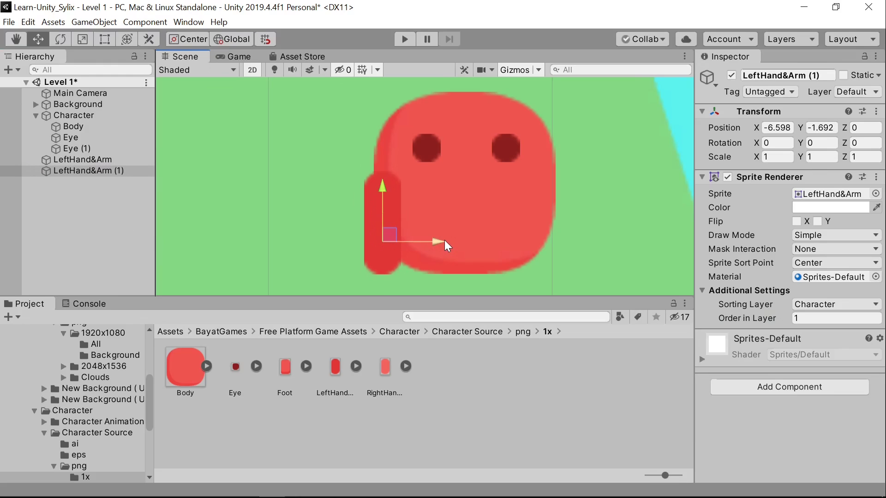
# Rotate the lower arm copy about 9.4 degrees around Z and shift it to about X -6.588, Y -1.651.
pyautogui.press('e')
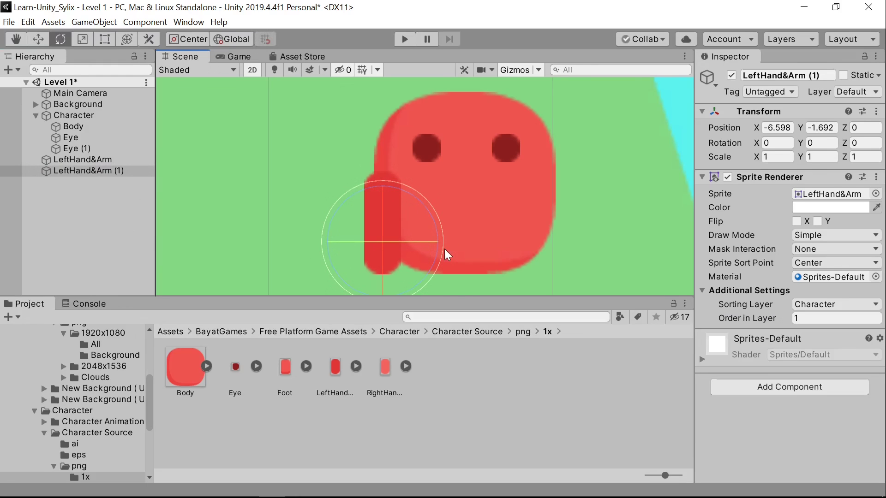
pyautogui.moveTo(442, 253); pyautogui.dragTo(473, 240)
pyautogui.press('w')
pyautogui.moveTo(414, 239)
pyautogui.mouseDown()
pyautogui.moveTo(434, 245)
pyautogui.moveTo(425, 246)
pyautogui.mouseUp()
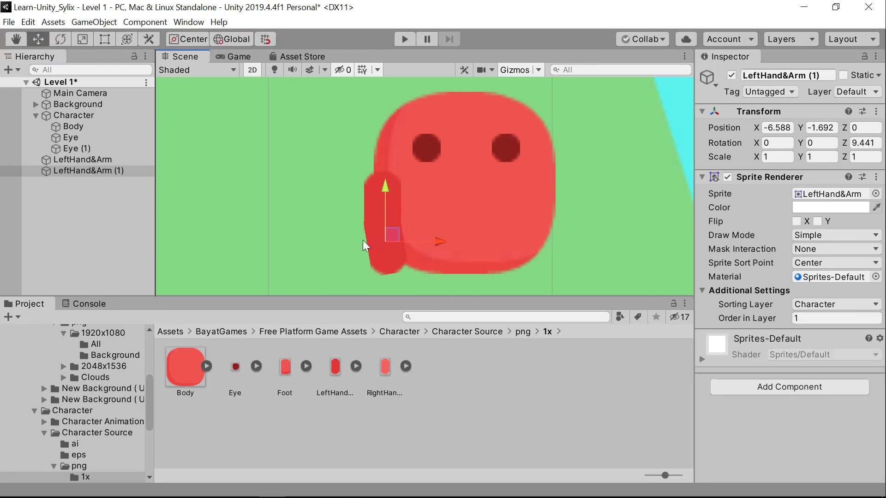
pyautogui.moveTo(384, 189); pyautogui.dragTo(387, 177)
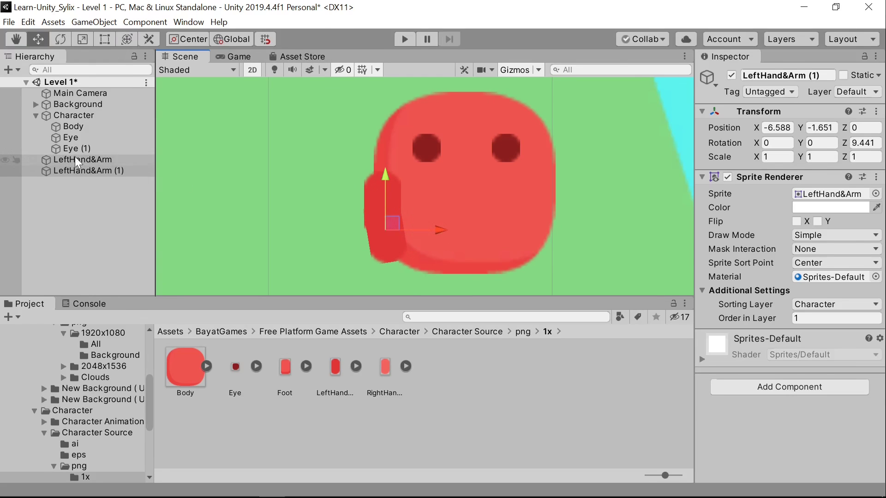
# Nest both LeftHand&Arm sprites under the Character object and move them up slightly together.
pyautogui.click(95, 160)
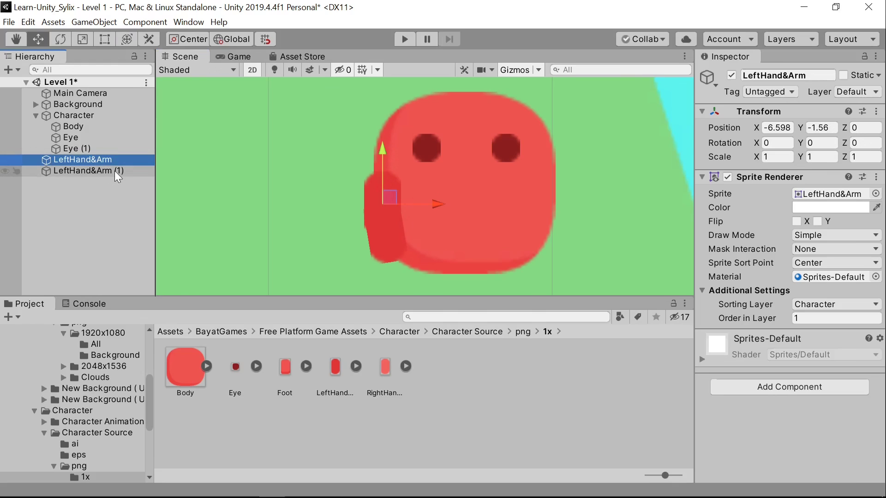
pyautogui.keyDown('shift'); pyautogui.click(115, 170); pyautogui.keyUp('shift')
pyautogui.moveTo(91, 167); pyautogui.dragTo(99, 115)
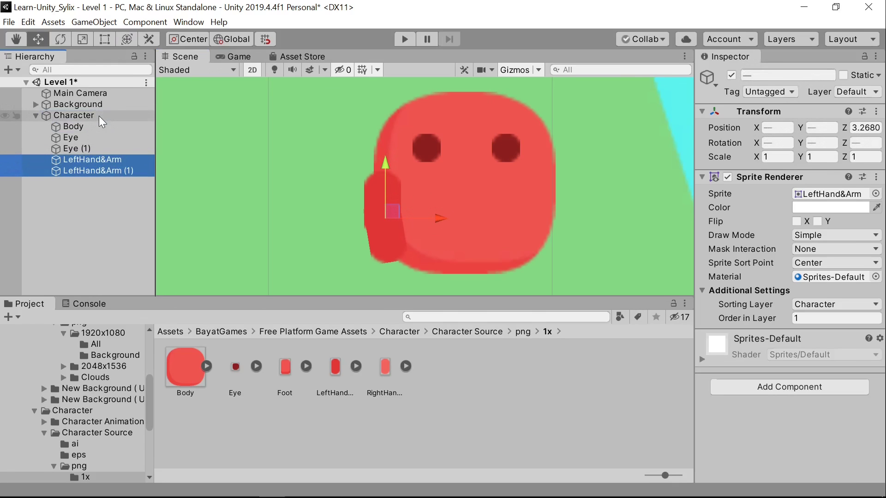
pyautogui.moveTo(387, 165); pyautogui.dragTo(384, 159)
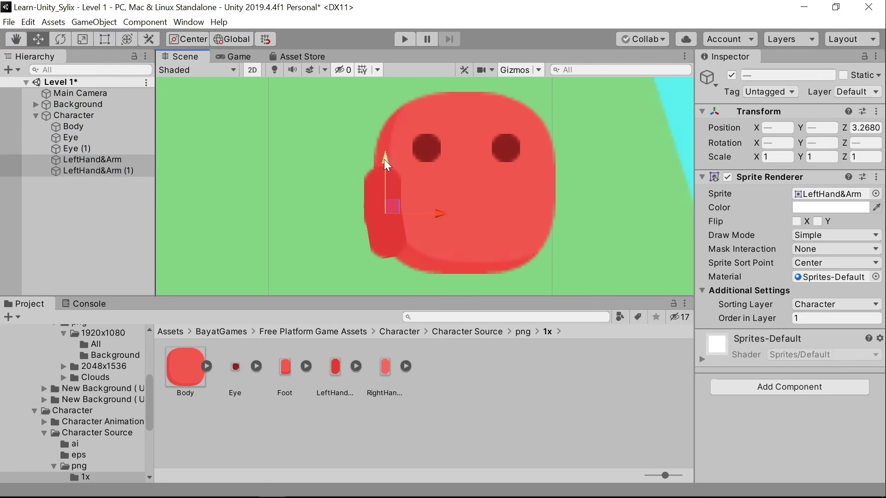
# Move the rotated lower arm piece slightly up and inward, to about X -0.349, Y -0.119.
pyautogui.click(118, 171)
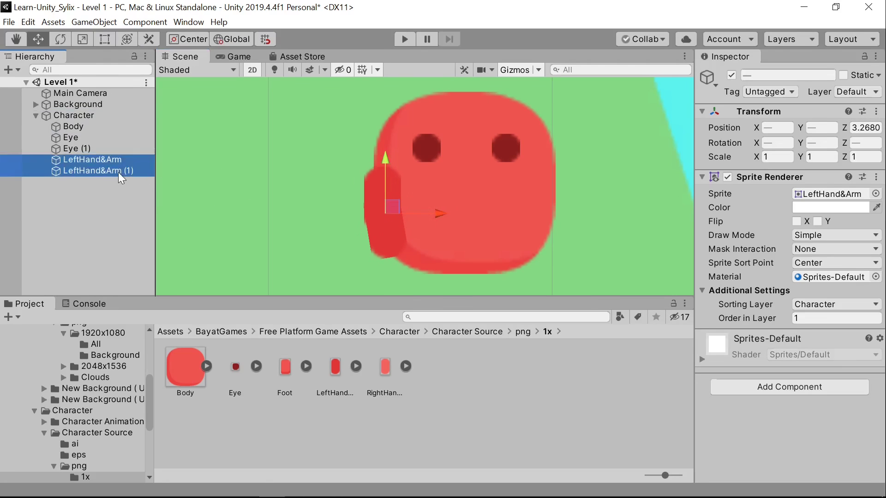
pyautogui.click(386, 162)
pyautogui.moveTo(385, 164); pyautogui.dragTo(383, 161)
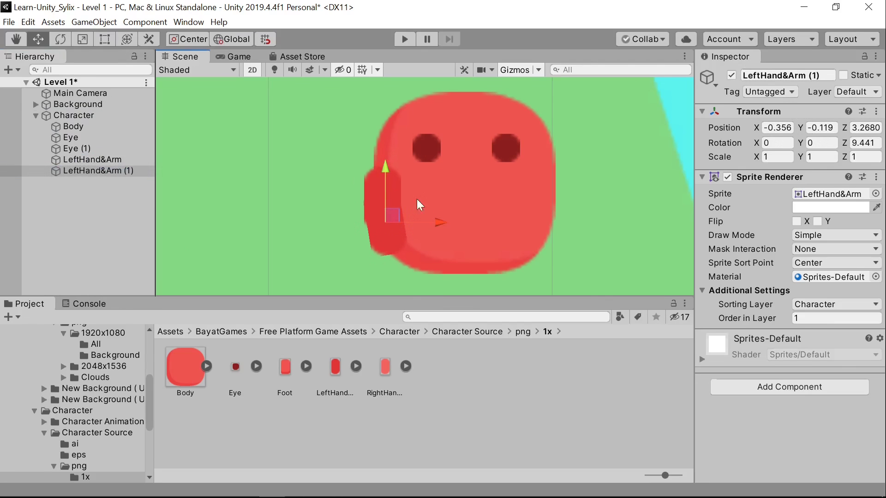
pyautogui.moveTo(430, 226); pyautogui.dragTo(433, 227)
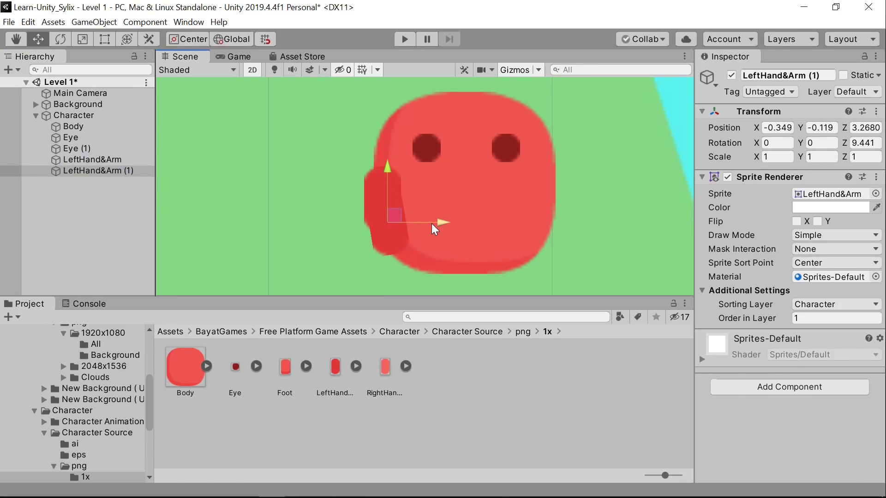
pyautogui.click(475, 422)
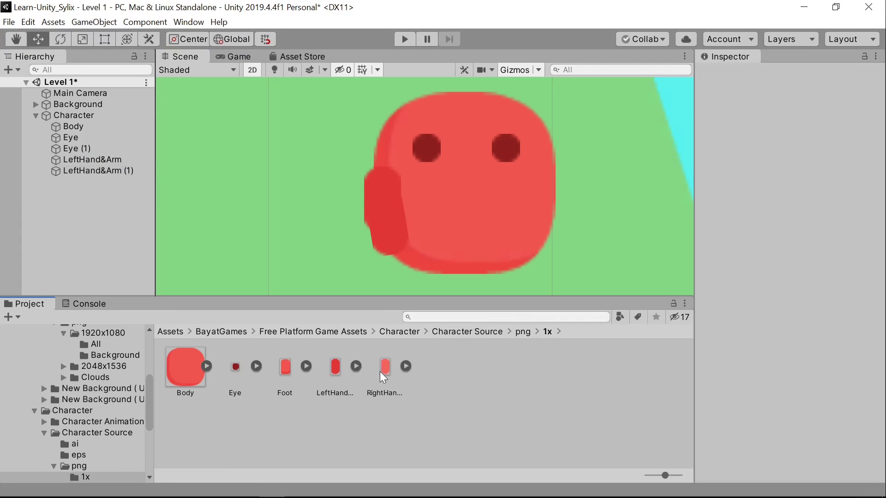
# Add the RightHand&Arm sprite at the body's right side, about X -5.98, Y -1.543, on the Character sorting layer.
pyautogui.moveTo(375, 370); pyautogui.dragTo(498, 233)
pyautogui.moveTo(529, 201); pyautogui.dragTo(530, 201)
pyautogui.click(828, 304)
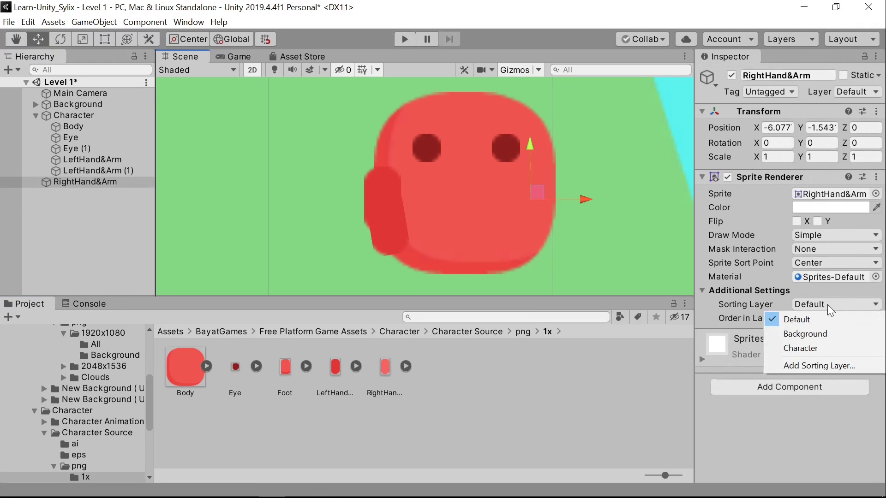
pyautogui.click(834, 347)
pyautogui.moveTo(582, 199); pyautogui.dragTo(607, 203)
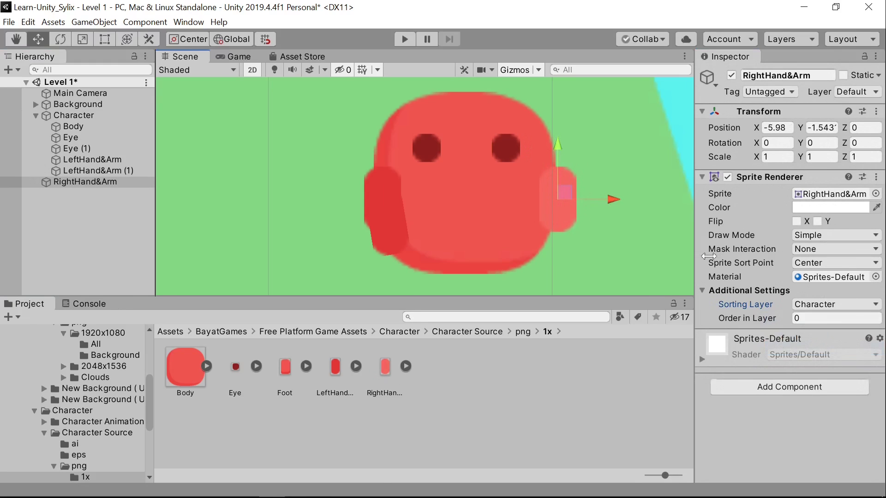
# Set the Body sprite's order in layer to 1 so it draws in front of the right arm.
pyautogui.click(836, 318)
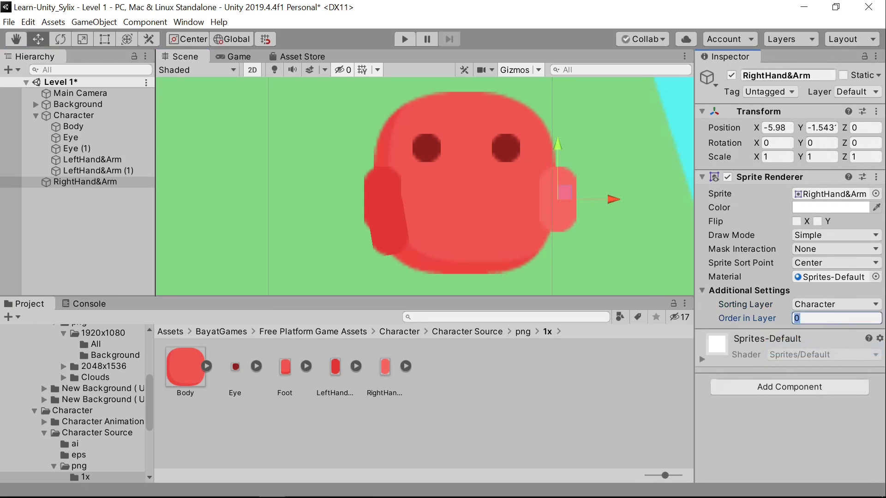
pyautogui.click(113, 127)
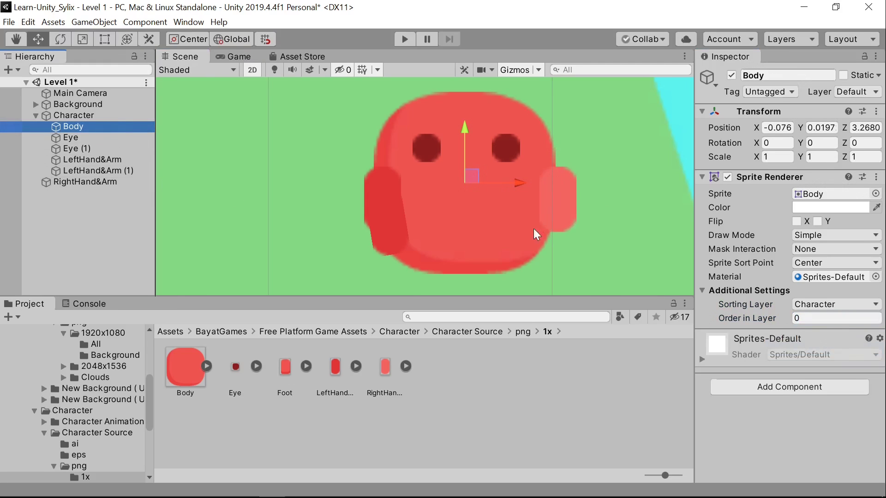
pyautogui.click(835, 318)
pyautogui.write('1')
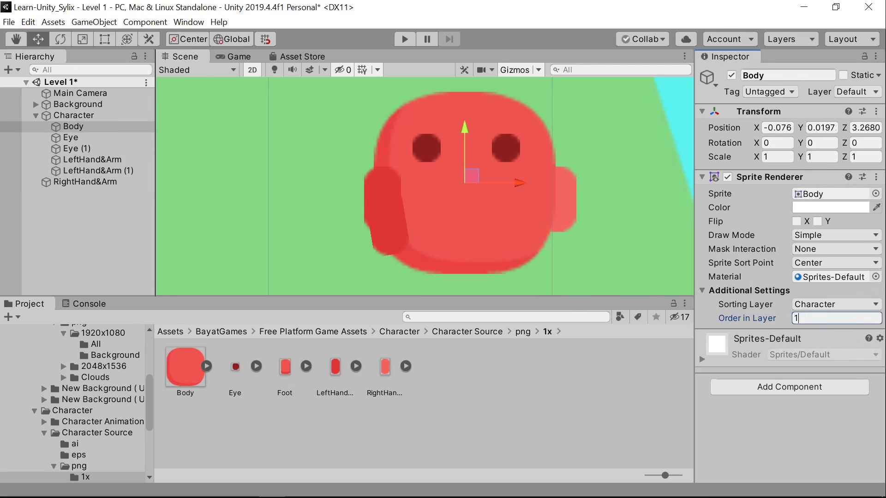
pyautogui.click(604, 218)
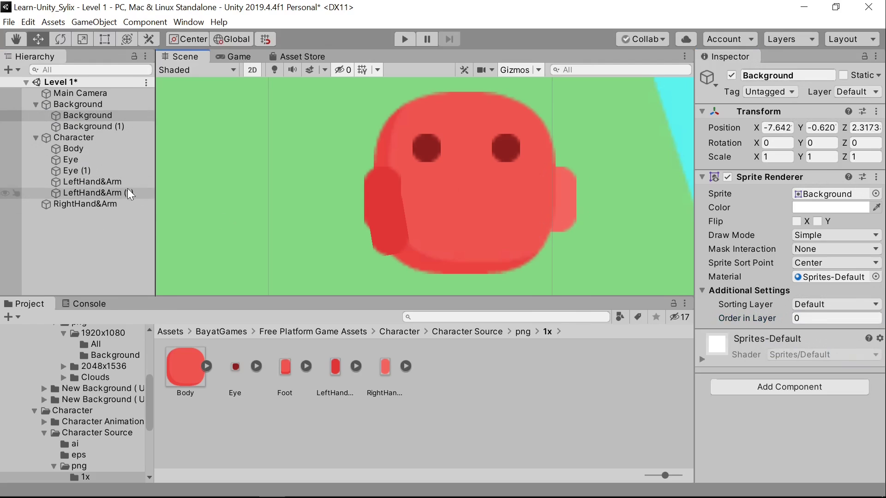
# Shift the RightHand&Arm sprite inward to about X -5.997, and place a duplicate of it below at about Y -1.658.
pyautogui.click(123, 202)
pyautogui.moveTo(558, 148)
pyautogui.mouseDown()
pyautogui.moveTo(553, 157)
pyautogui.moveTo(553, 148)
pyautogui.mouseUp()
pyautogui.moveTo(609, 201)
pyautogui.mouseDown()
pyautogui.moveTo(594, 196)
pyautogui.moveTo(604, 197)
pyautogui.mouseUp()
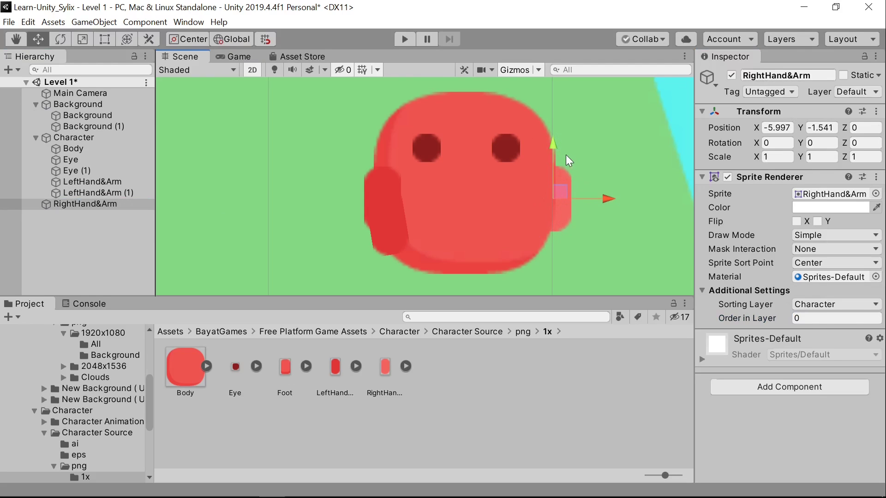
pyautogui.moveTo(553, 148); pyautogui.dragTo(554, 176)
pyautogui.hotkey('ctrl', 'd')
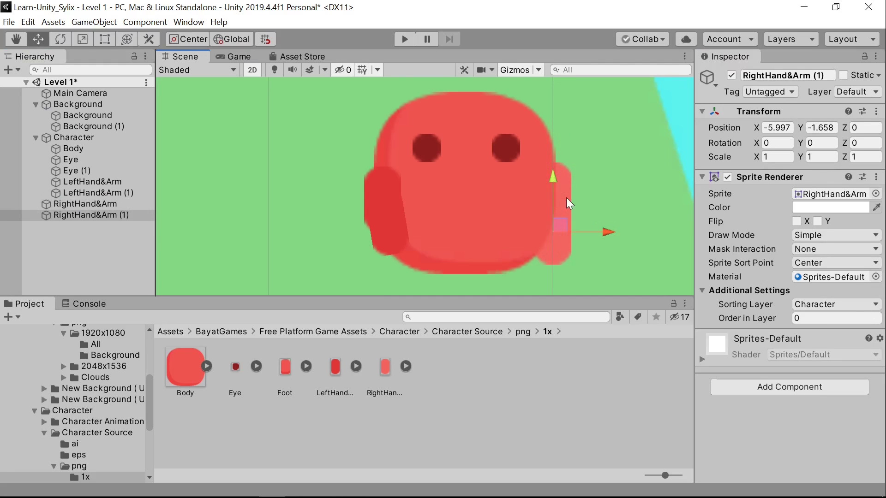
# Rotate the lower right arm copy about 16 degrees around Z and shift it outward to about X -5.985.
pyautogui.press('e')
pyautogui.moveTo(614, 243); pyautogui.dragTo(626, 211)
pyautogui.press('w')
pyautogui.press('e')
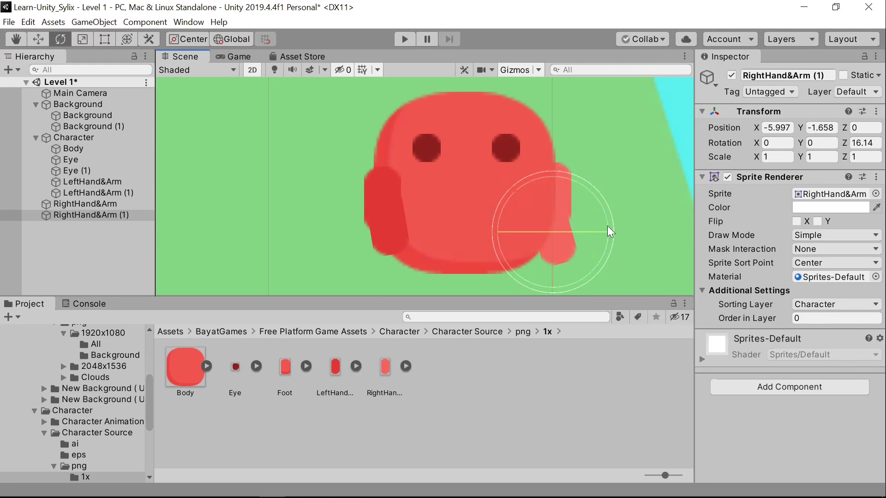
pyautogui.press('w')
pyautogui.moveTo(604, 234); pyautogui.dragTo(608, 234)
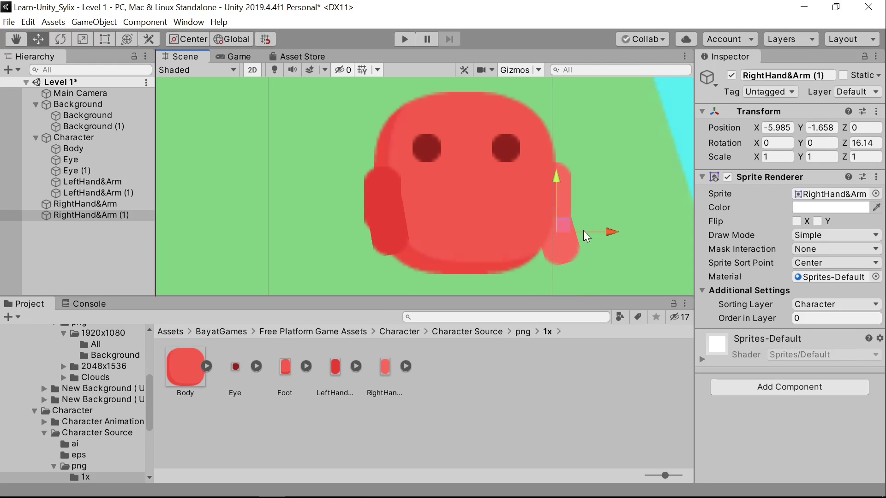
# Reduce the lower right arm copy's rotation slightly and move it up a little to line up with the upper arm.
pyautogui.press('e')
pyautogui.moveTo(615, 237); pyautogui.dragTo(619, 242)
pyautogui.press('w')
pyautogui.moveTo(552, 177); pyautogui.dragTo(555, 176)
pyautogui.moveTo(558, 175); pyautogui.dragTo(559, 169)
# Nest both RightHand&Arm sprites under the Character object.
pyautogui.click(89, 217)
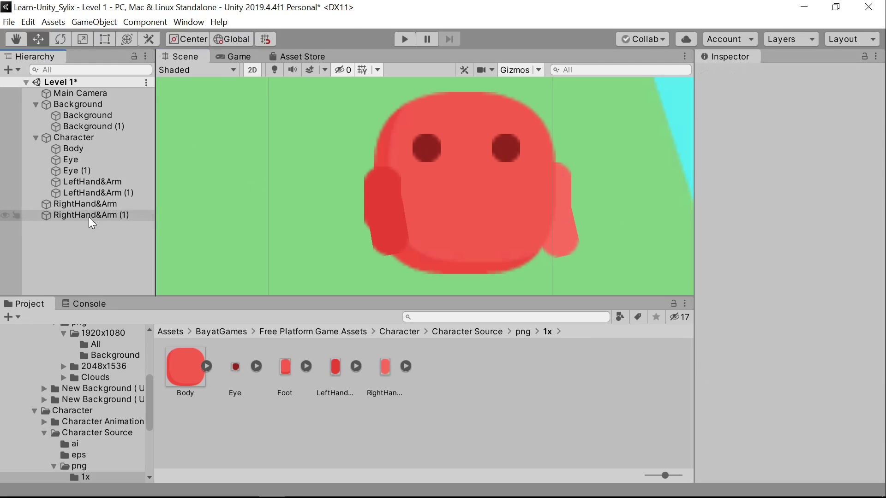
pyautogui.keyDown('ctrl'); pyautogui.click(104, 204); pyautogui.keyUp('ctrl')
pyautogui.moveTo(103, 204); pyautogui.dragTo(130, 137)
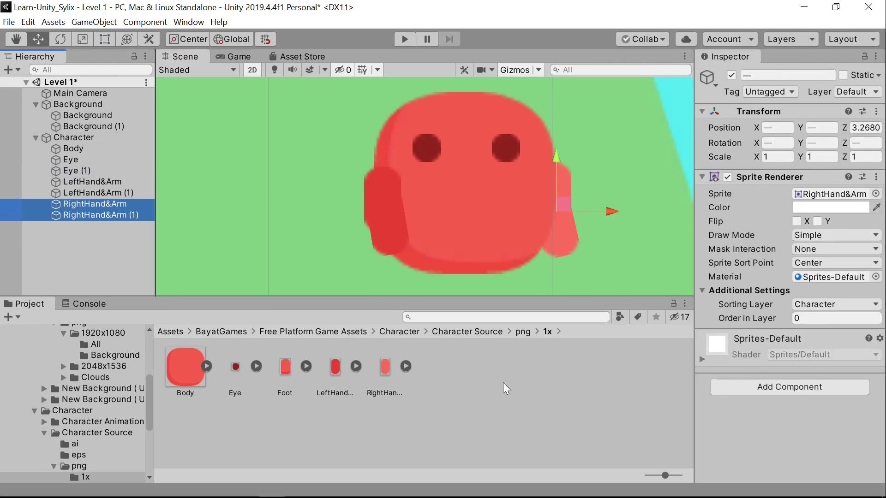
# Nudge the lower left arm piece outward to about X -0.359.
pyautogui.click(611, 256)
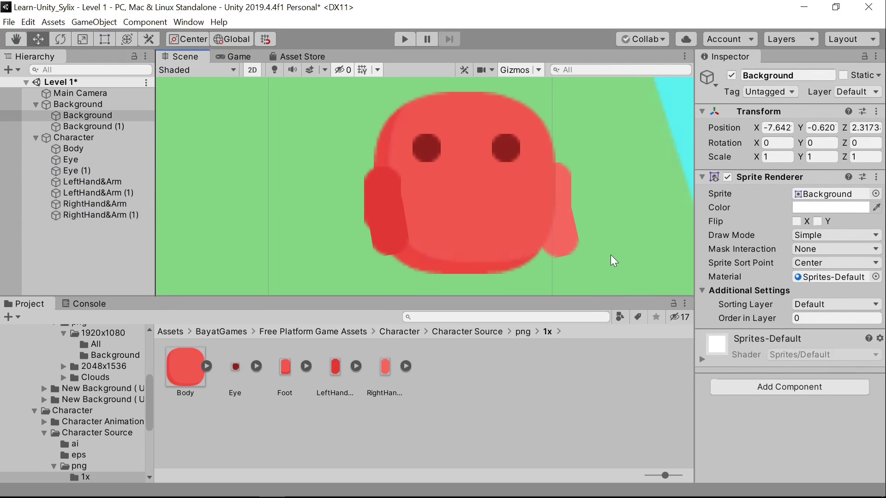
pyautogui.click(388, 225)
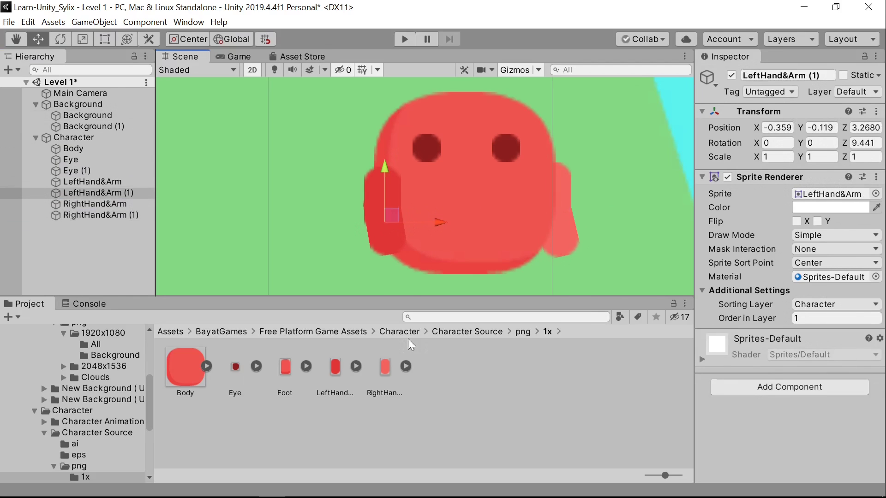
pyautogui.click(392, 421)
# Add the Foot sprite at the body's lower edge, about X -6.424, Y -1.78, and assign it to the Character sorting layer.
pyautogui.click(287, 377)
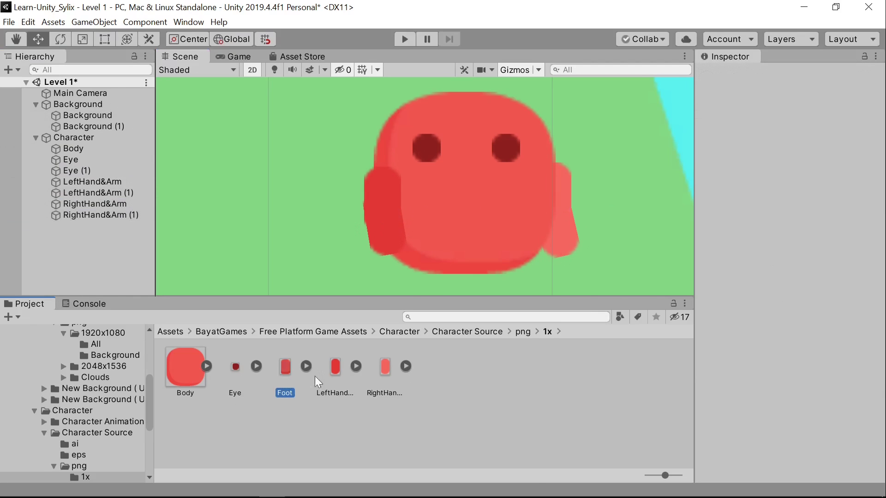
pyautogui.moveTo(286, 369); pyautogui.dragTo(431, 268)
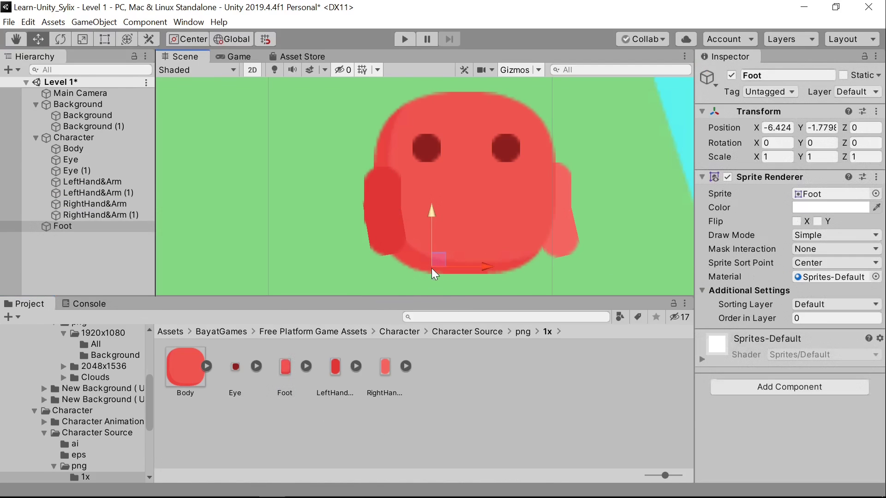
pyautogui.scroll(-1, 431, 268)
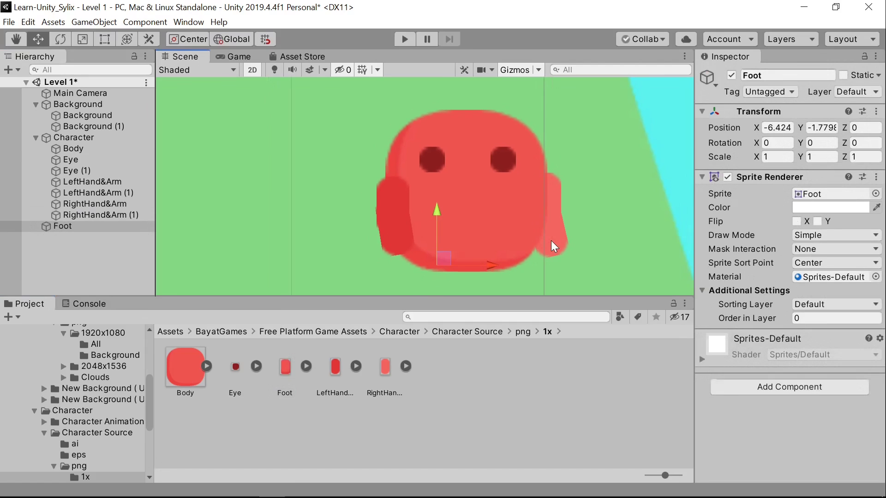
pyautogui.scroll(-1, 551, 240)
pyautogui.moveTo(551, 240); pyautogui.dragTo(535, 229, button='middle')
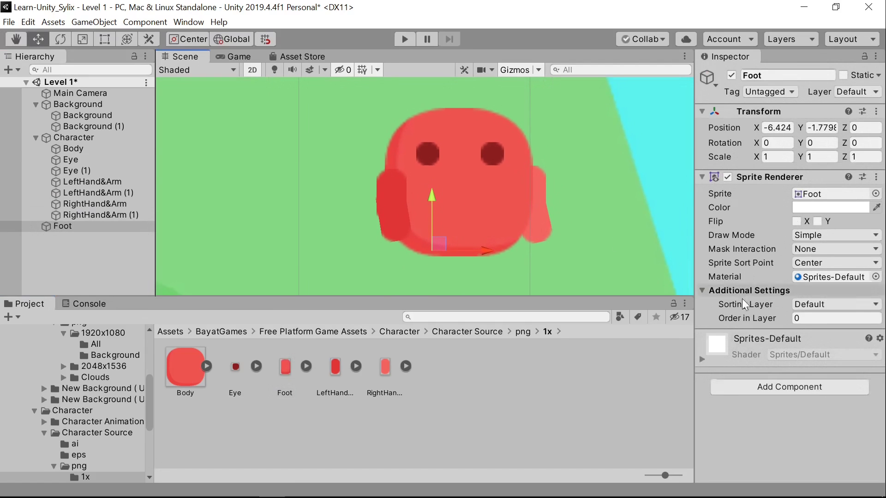
pyautogui.click(844, 308)
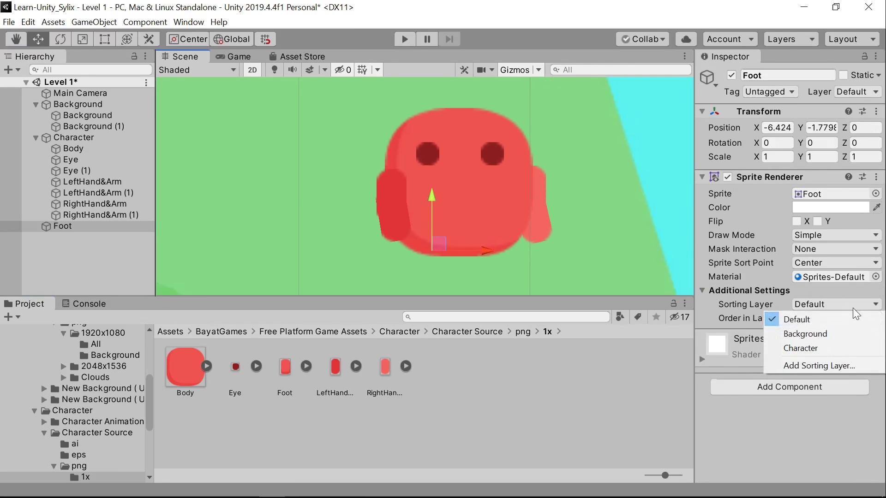
pyautogui.click(826, 347)
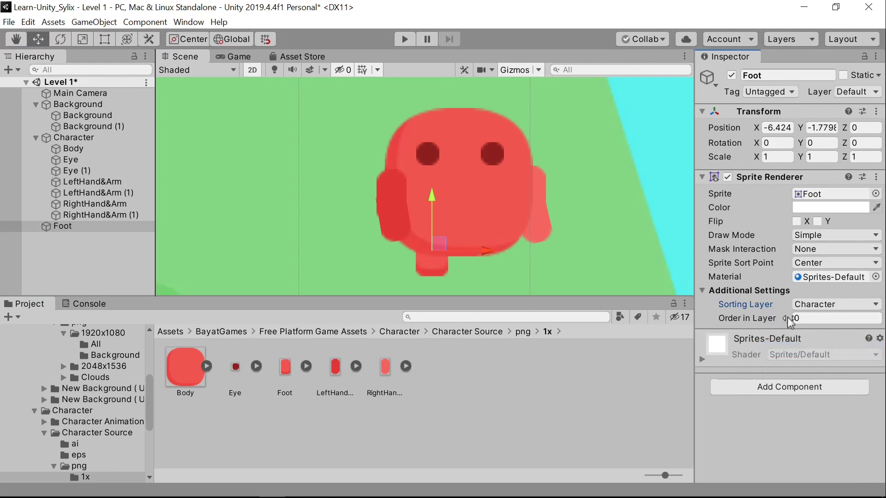
# Lower the Foot sprite to about Y -1.801 and place a duplicate beside it at about X -6.17.
pyautogui.moveTo(433, 206)
pyautogui.mouseDown()
pyautogui.moveTo(441, 239)
pyautogui.moveTo(443, 209)
pyautogui.mouseUp()
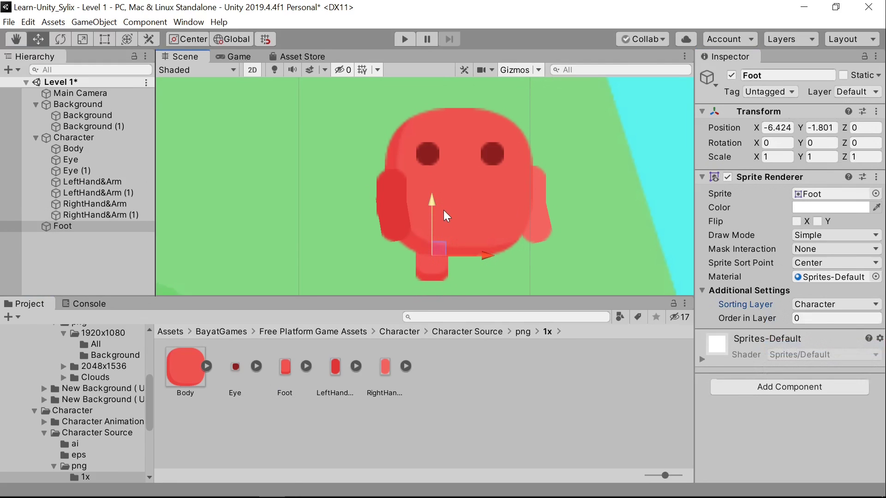
pyautogui.hotkey('ctrl', 'd')
pyautogui.moveTo(488, 255); pyautogui.dragTo(548, 260)
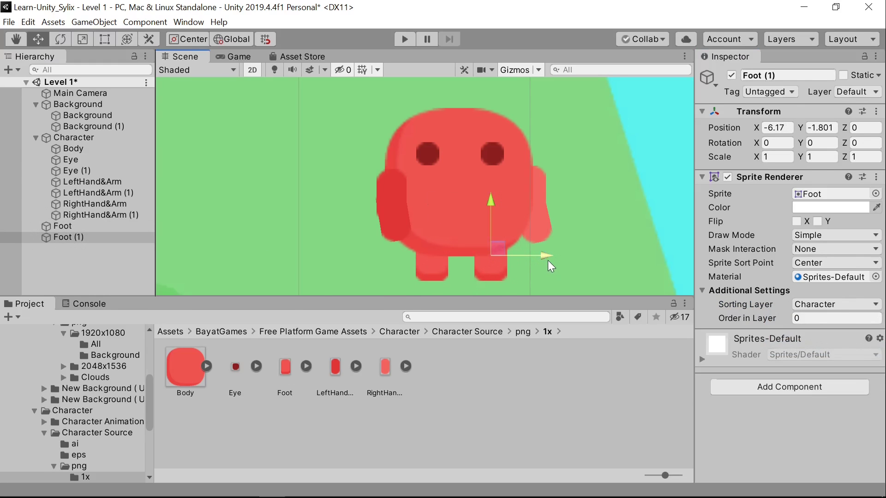
pyautogui.click(612, 256)
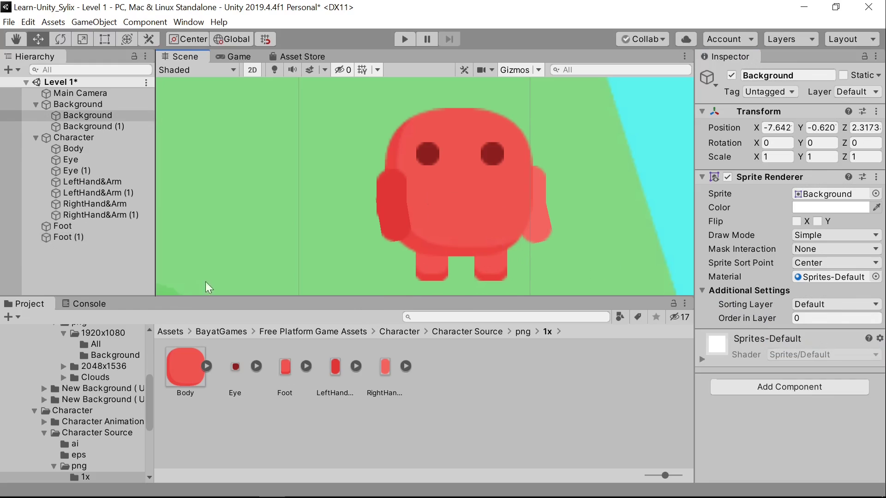
# Nest both Foot sprites under the Character object.
pyautogui.click(95, 247)
pyautogui.click(96, 228)
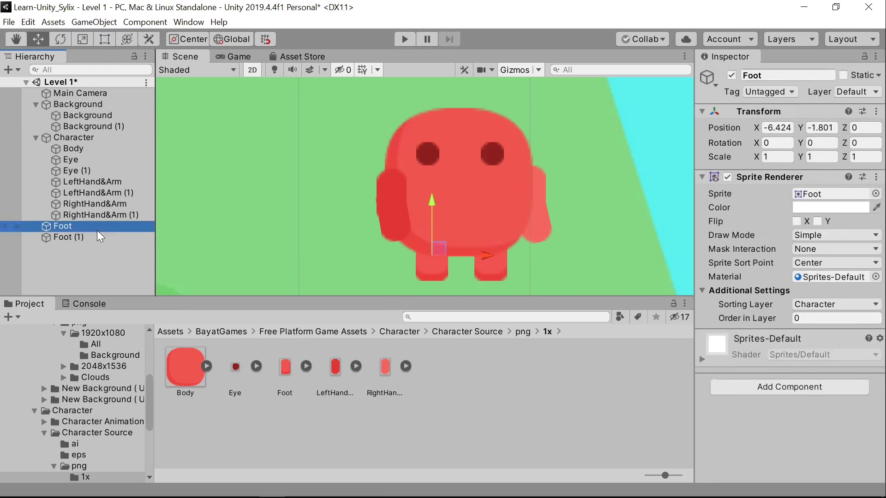
pyautogui.click(106, 240)
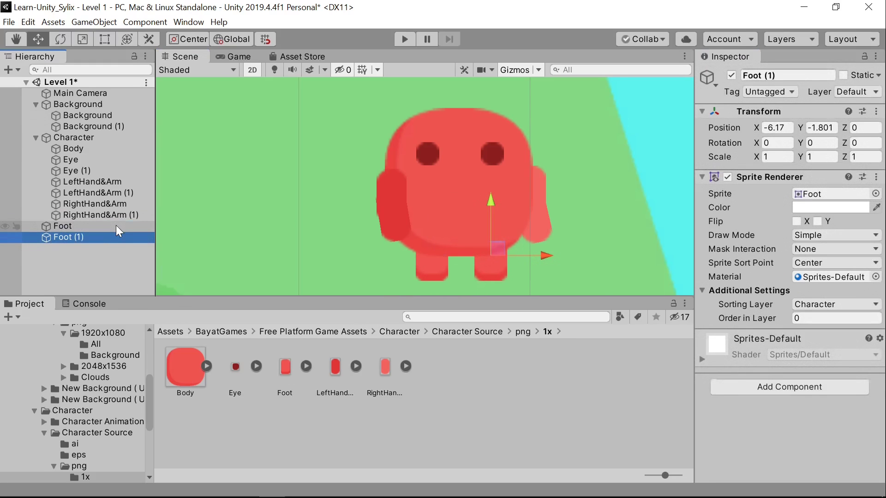
pyautogui.keyDown('ctrl'); pyautogui.click(115, 225); pyautogui.keyUp('ctrl')
pyautogui.moveTo(115, 225); pyautogui.dragTo(106, 137)
# Examine the assembled character's size and placement against the whole level background.
pyautogui.scroll(-3, 185, 150)
pyautogui.scroll(-5, 194, 156)
pyautogui.moveTo(198, 160); pyautogui.dragTo(337, 199, button='middle')
pyautogui.scroll(-6, 330, 147)
pyautogui.scroll(-3, 331, 156)
pyautogui.scroll(2, 330, 156)
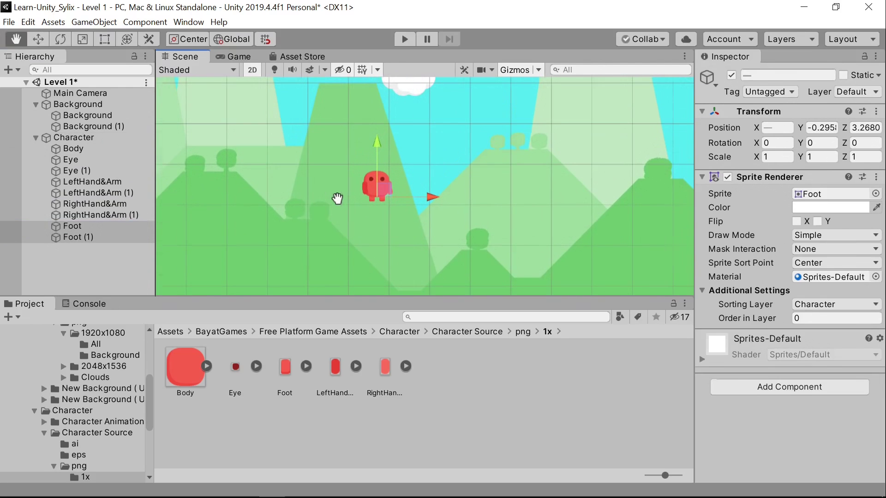
pyautogui.click(348, 223)
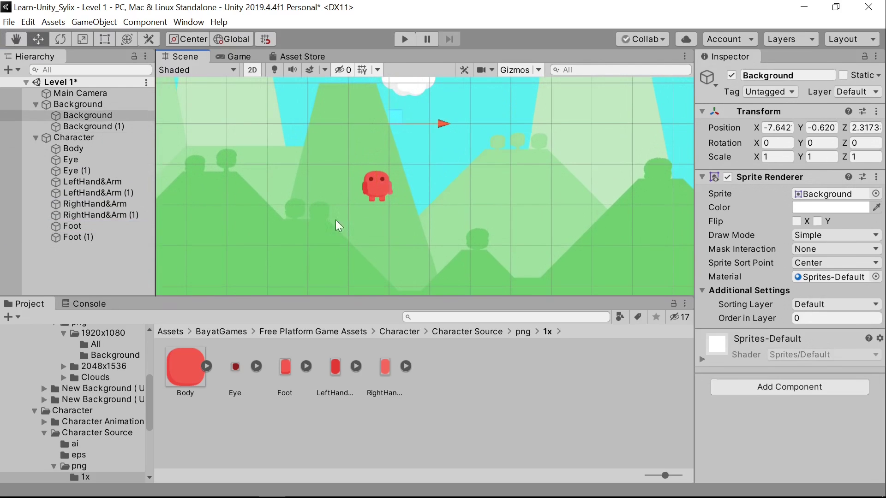
pyautogui.scroll(-2, 276, 196)
pyautogui.scroll(-2, 276, 196)
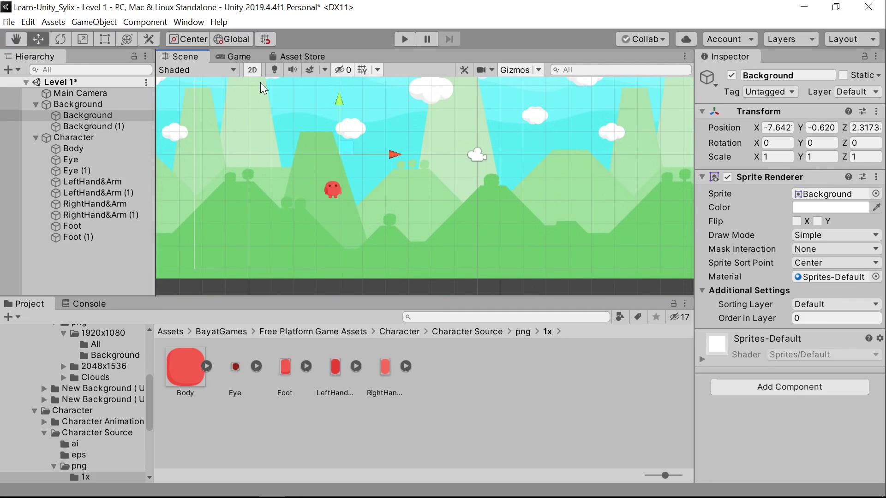
# Try docking the Game view below the Scene view, and return it to its place between Scene and Asset Store.
pyautogui.moveTo(238, 55); pyautogui.dragTo(452, 199)
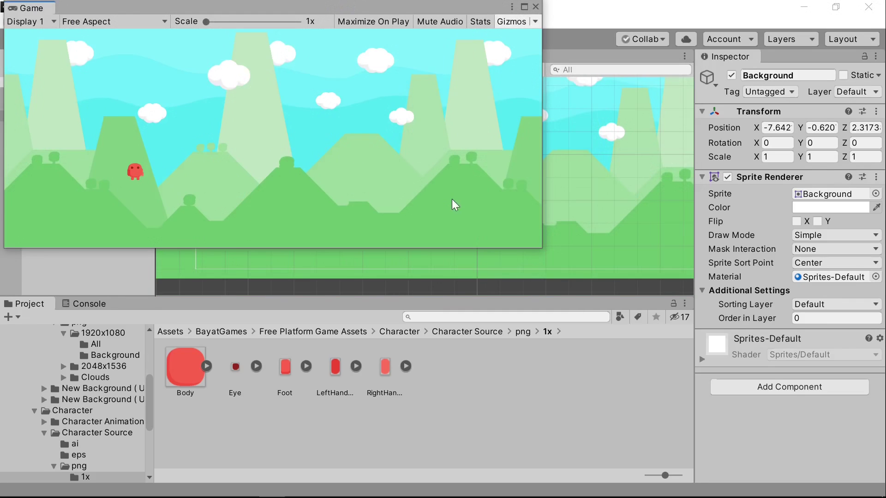
pyautogui.moveTo(43, 11); pyautogui.dragTo(356, 132)
pyautogui.moveTo(122, 37); pyautogui.dragTo(350, 139)
pyautogui.moveTo(113, 33); pyautogui.dragTo(443, 246)
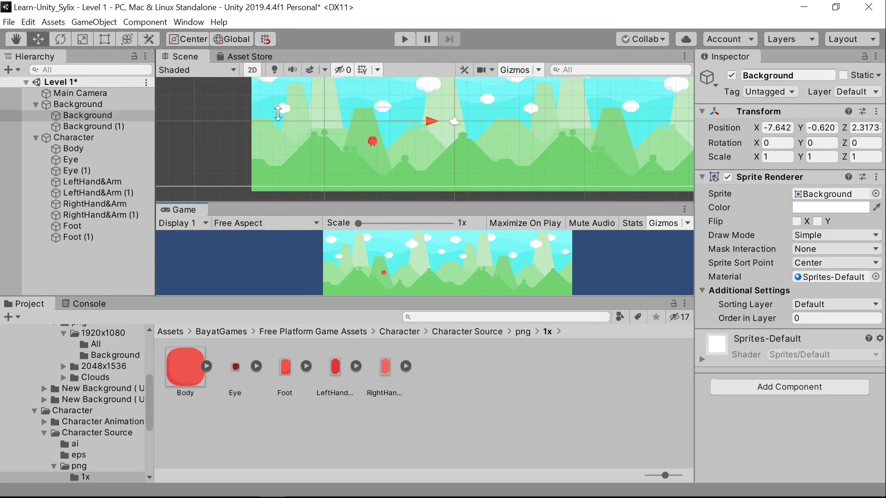
pyautogui.moveTo(185, 206); pyautogui.dragTo(262, 56)
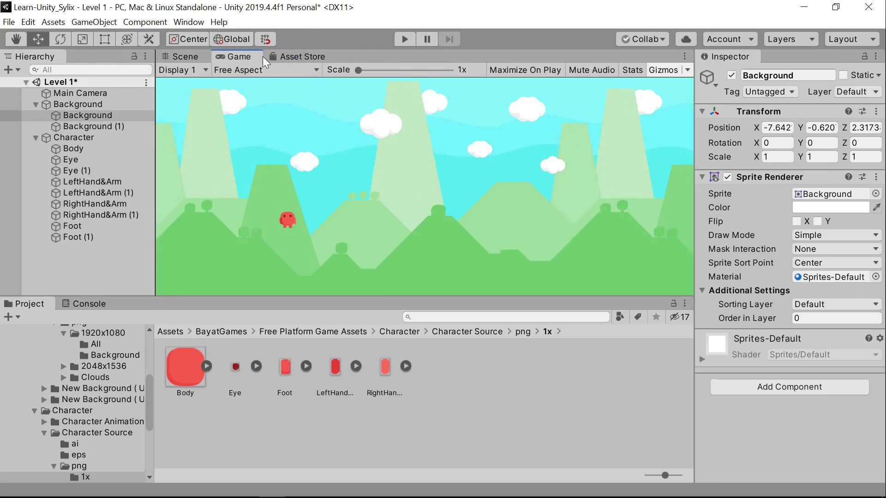
# Collapse and select the Character object, and set it up for scaling in a close view of the scene.
pyautogui.click(37, 137)
pyautogui.click(59, 141)
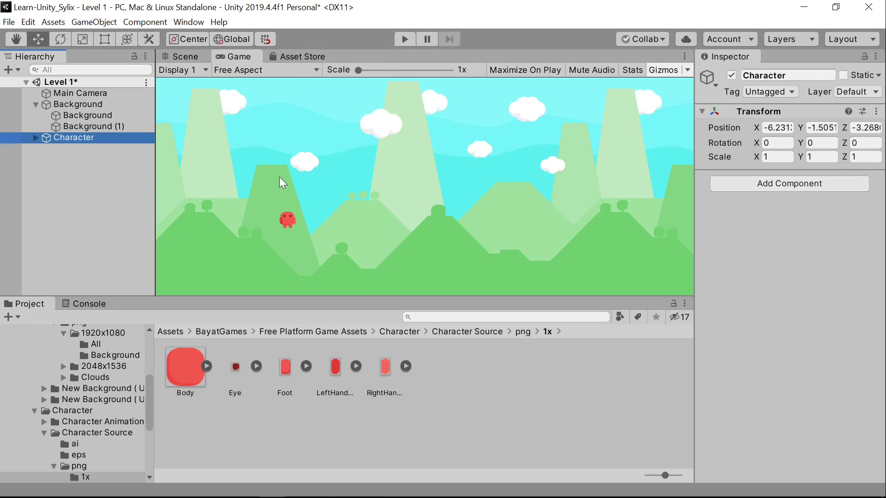
pyautogui.press('r')
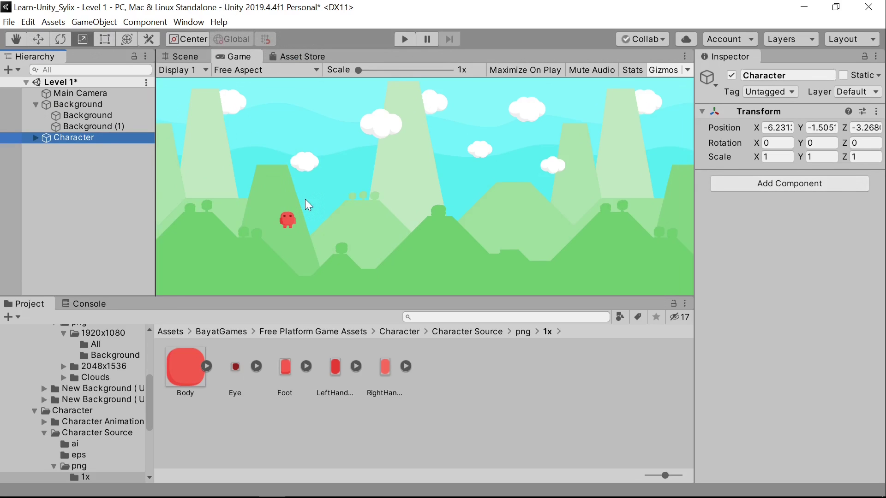
pyautogui.scroll(3, 295, 209)
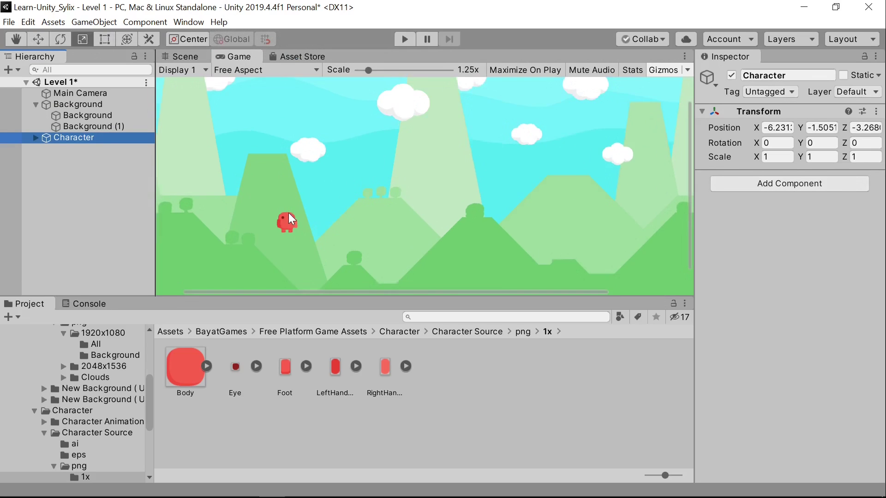
pyautogui.click(201, 59)
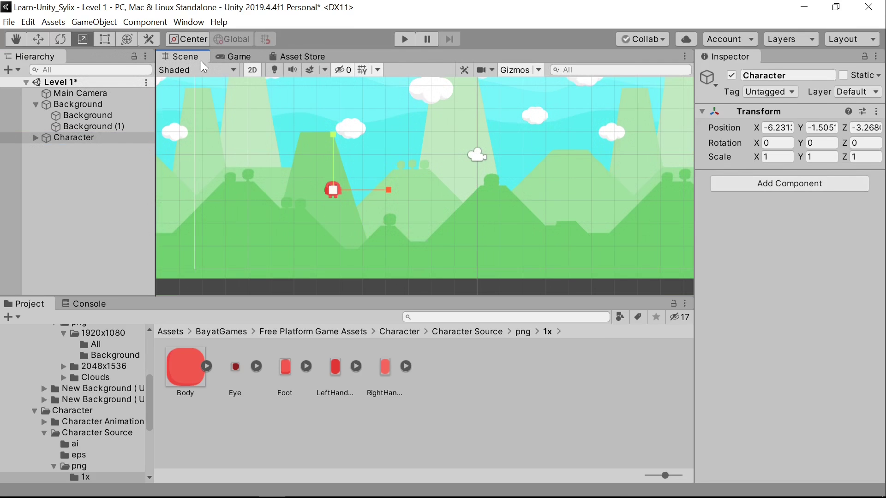
pyautogui.moveTo(340, 155); pyautogui.dragTo(360, 153, button='middle')
pyautogui.scroll(3, 336, 176)
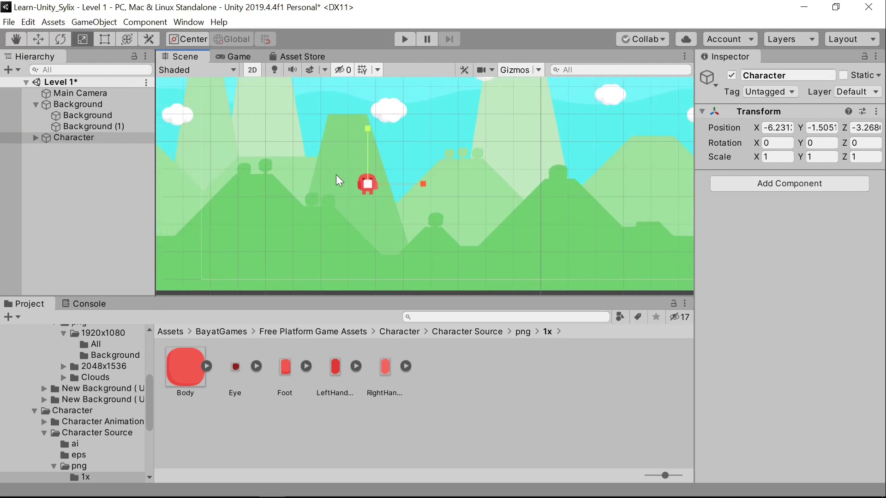
pyautogui.scroll(3, 380, 180)
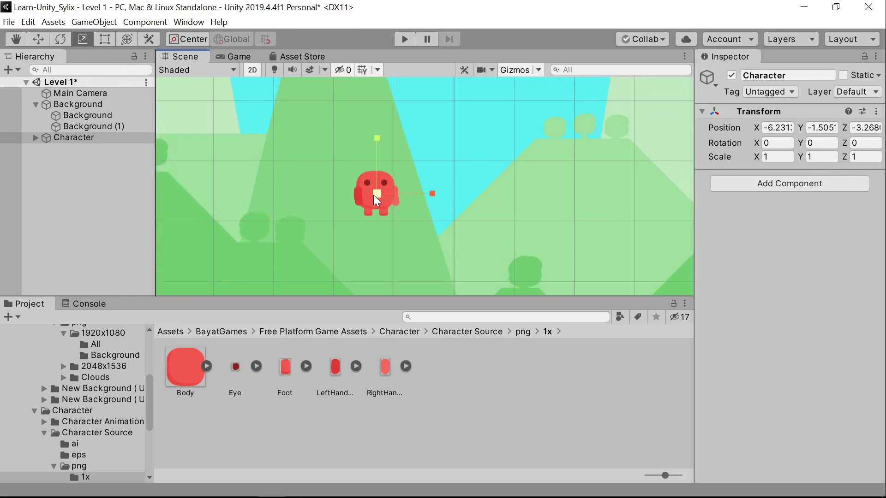
# Try stretching the Character along X only and along Y only, undoing each attempt.
pyautogui.moveTo(432, 194); pyautogui.dragTo(472, 197)
pyautogui.hotkey('ctrl', 'z')
pyautogui.moveTo(374, 148); pyautogui.dragTo(397, 90)
pyautogui.hotkey('ctrl', 'z')
# Scale the Character object up uniformly to about 1.876 on all axes.
pyautogui.moveTo(380, 193); pyautogui.dragTo(451, 212)
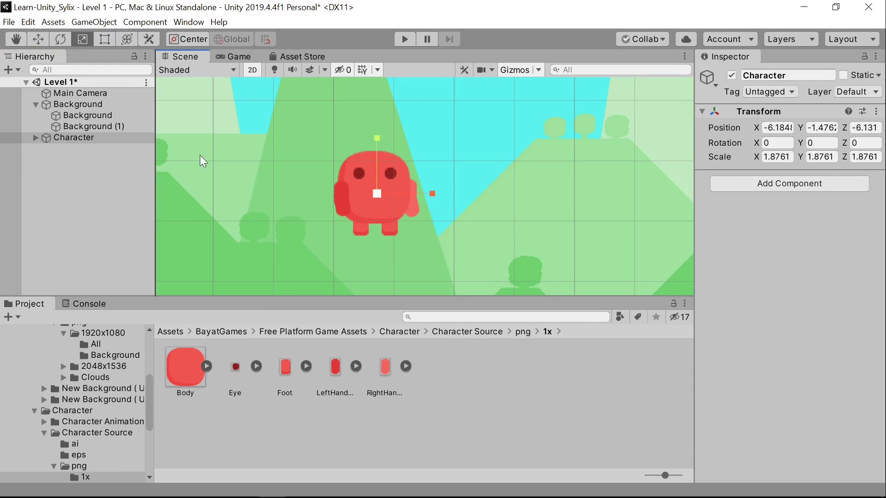
# Rotate the RightHand&Arm (1) sprite to about Z 1.159 and nudge it sideways against the body.
pyautogui.click(36, 138)
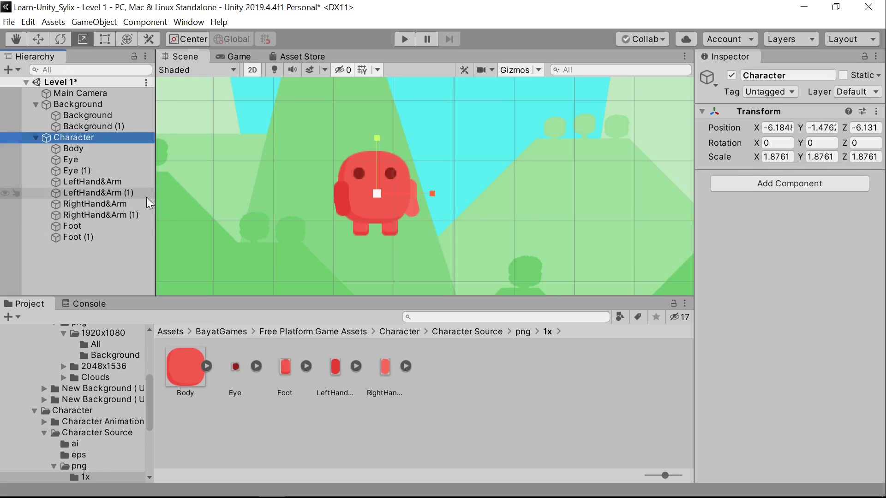
pyautogui.click(134, 197)
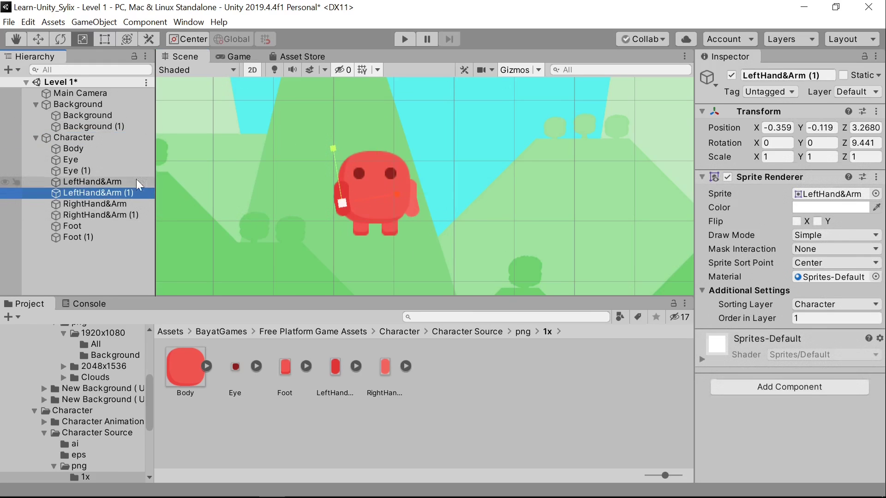
pyautogui.click(139, 215)
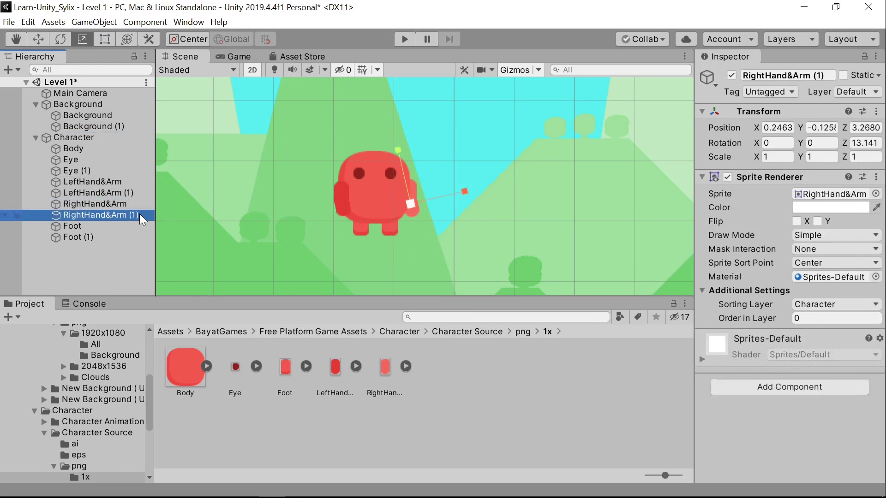
pyautogui.press('w')
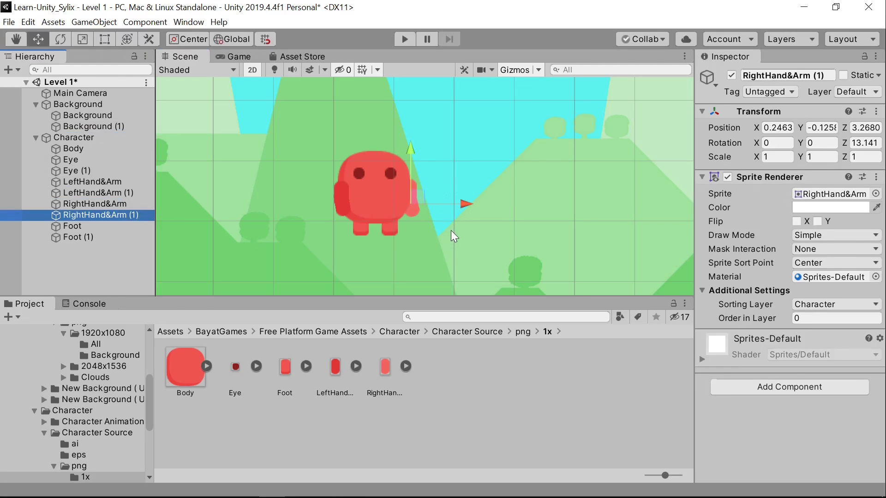
pyautogui.press('e')
pyautogui.click(470, 222)
pyautogui.moveTo(469, 222); pyautogui.dragTo(464, 245)
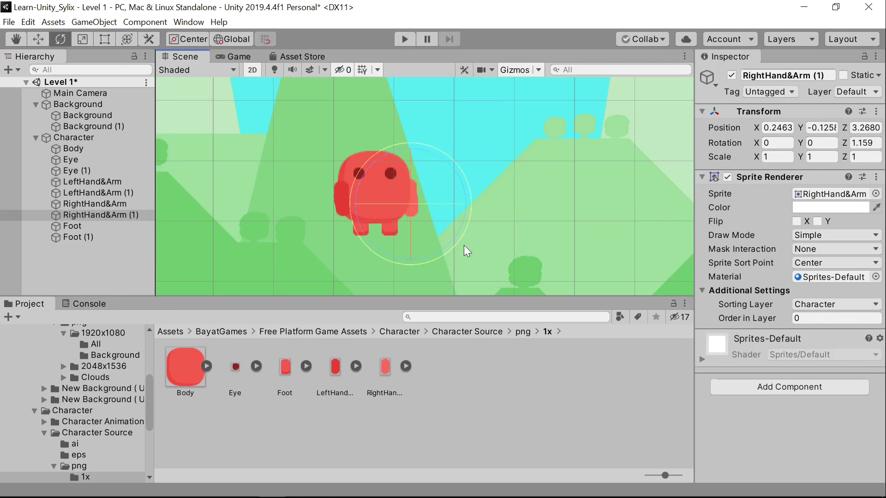
pyautogui.press('w')
pyautogui.moveTo(455, 203); pyautogui.dragTo(470, 222)
pyautogui.press('e')
pyautogui.click(118, 245)
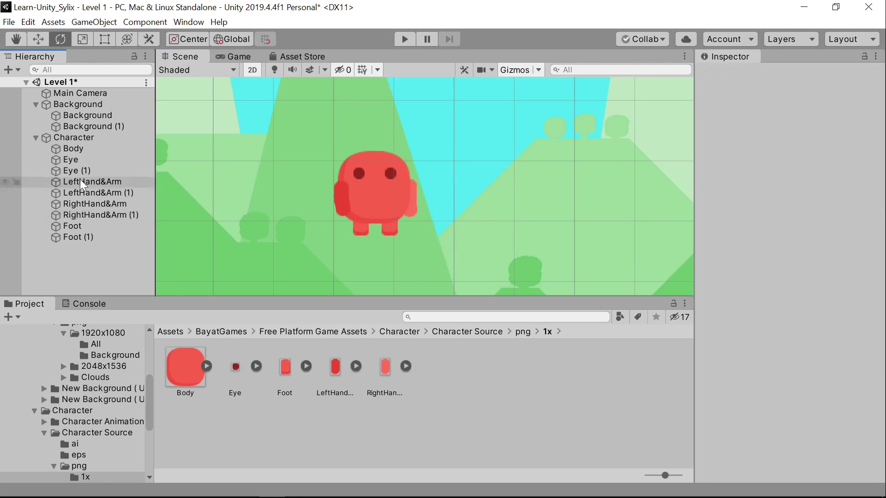
# Scale the whole Character object down slightly and uniformly, checking its size in the Game view.
pyautogui.click(35, 138)
pyautogui.click(83, 138)
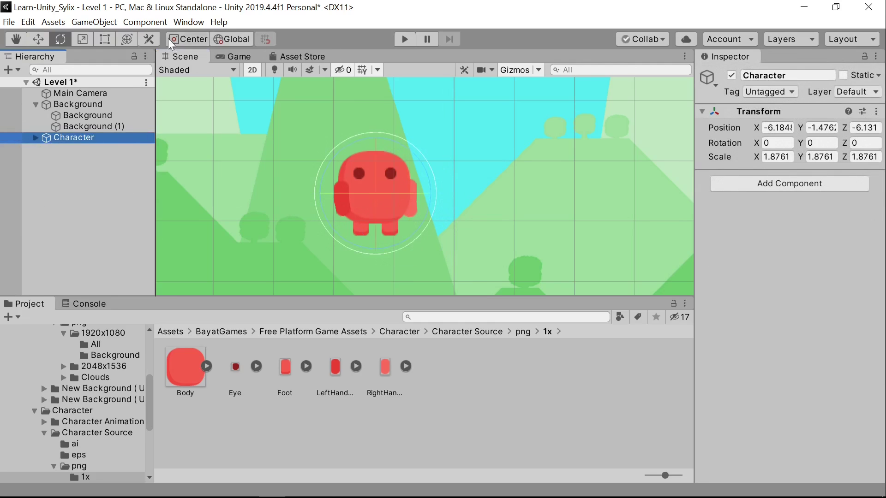
pyautogui.click(225, 59)
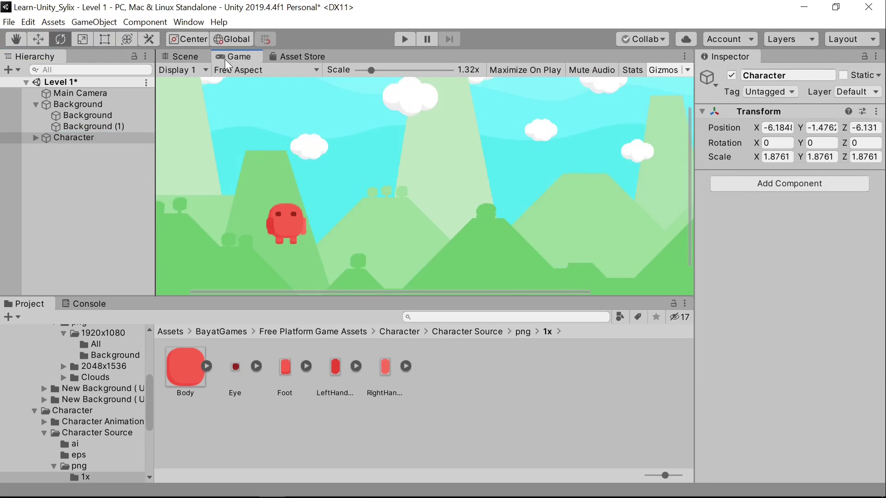
pyautogui.click(189, 59)
pyautogui.press('r')
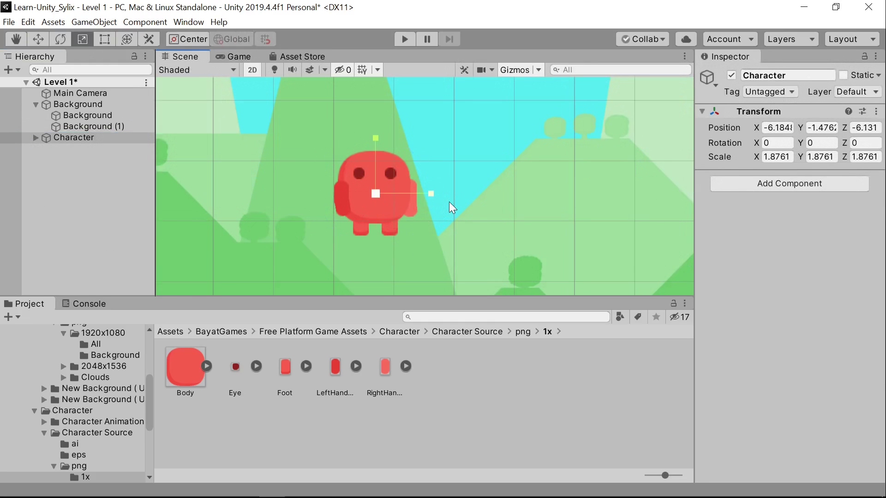
pyautogui.moveTo(375, 191); pyautogui.dragTo(353, 215)
pyautogui.click(225, 57)
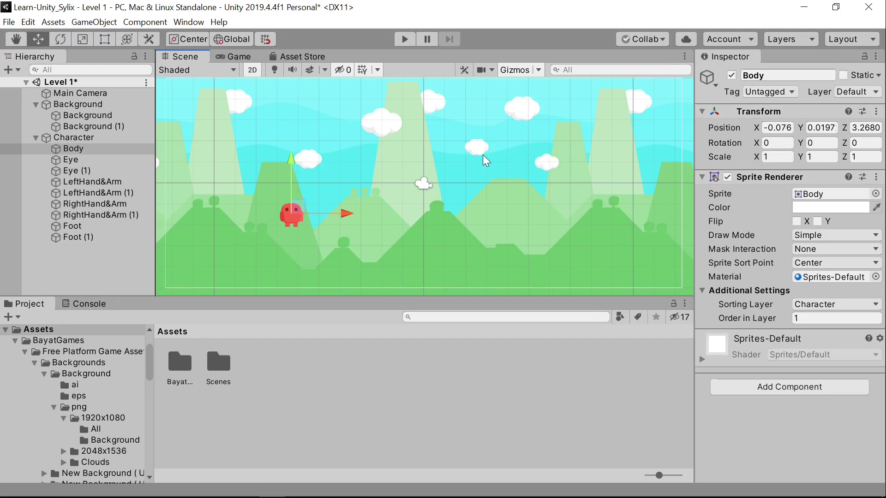
# Collapse the Character object's children in the hierarchy and clear the selection.
pyautogui.click(36, 138)
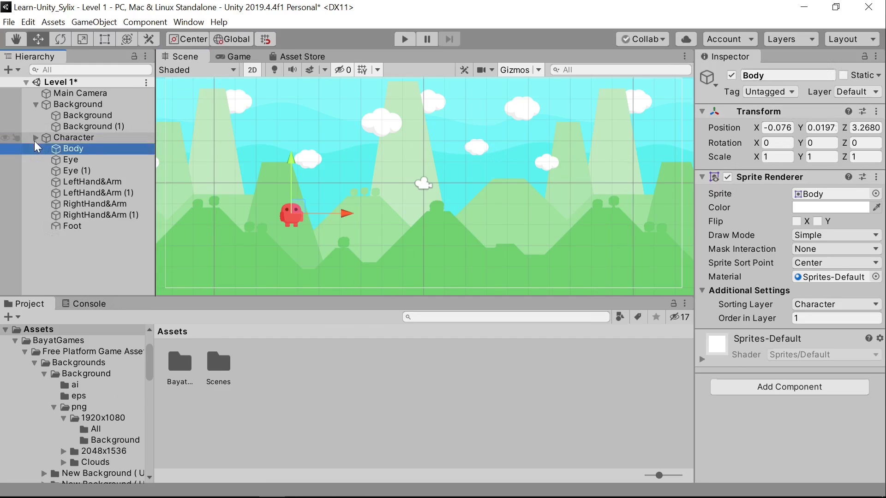
pyautogui.click(95, 196)
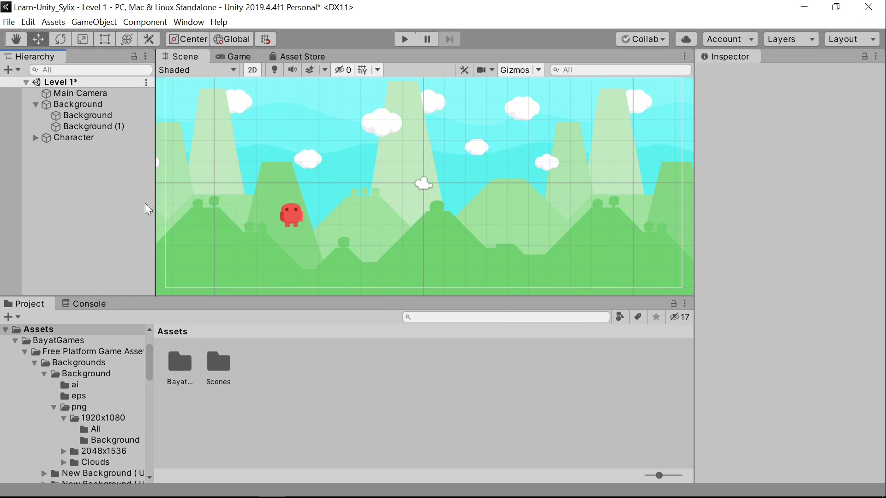
pyautogui.scroll(-2, 389, 212)
pyautogui.scroll(3, 382, 210)
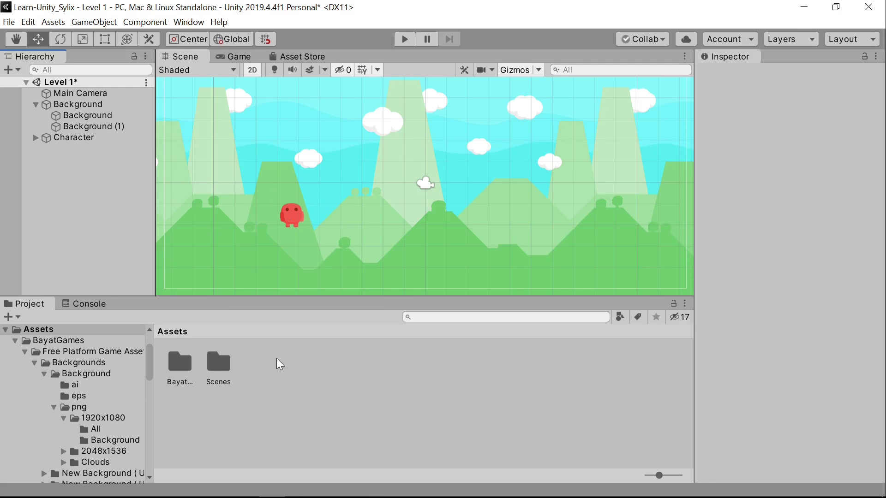
# Enlarge the asset thumbnails slightly and open the Tiles folder inside BayatGames' Free Platform Game Assets.
pyautogui.moveTo(659, 475)
pyautogui.mouseDown()
pyautogui.moveTo(671, 475)
pyautogui.moveTo(660, 474)
pyautogui.mouseUp()
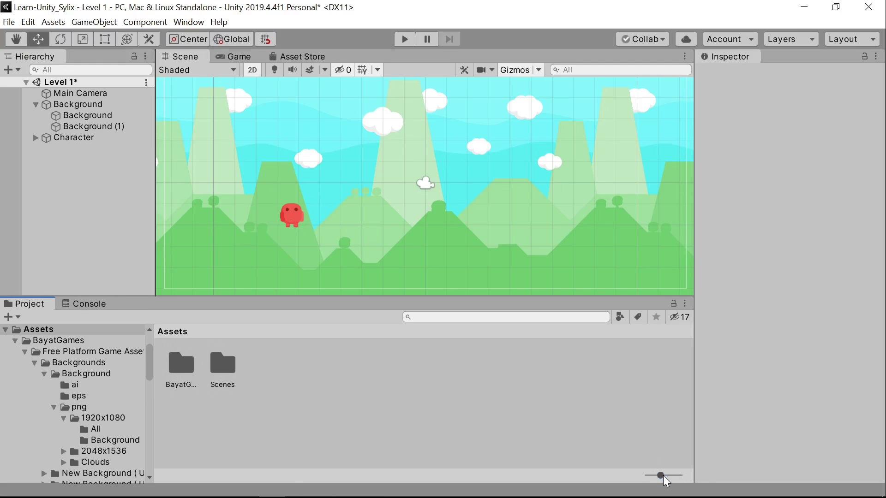
pyautogui.moveTo(664, 476); pyautogui.dragTo(667, 476)
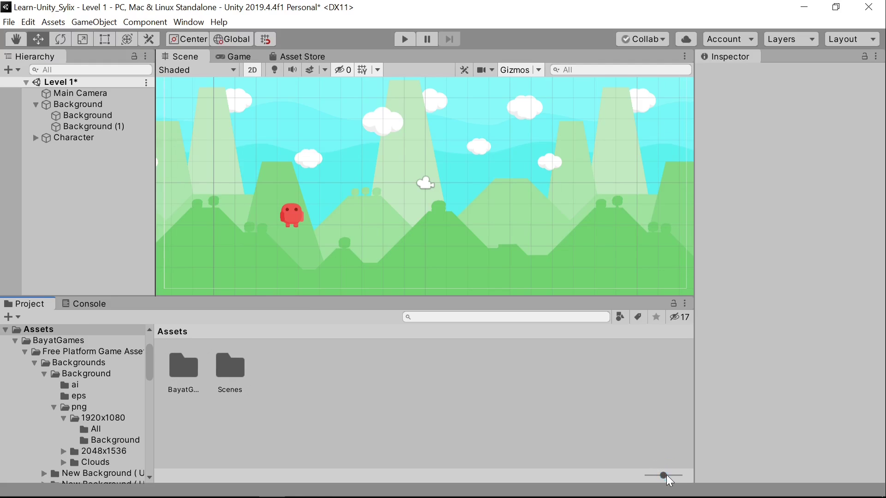
pyautogui.doubleClick(187, 368)
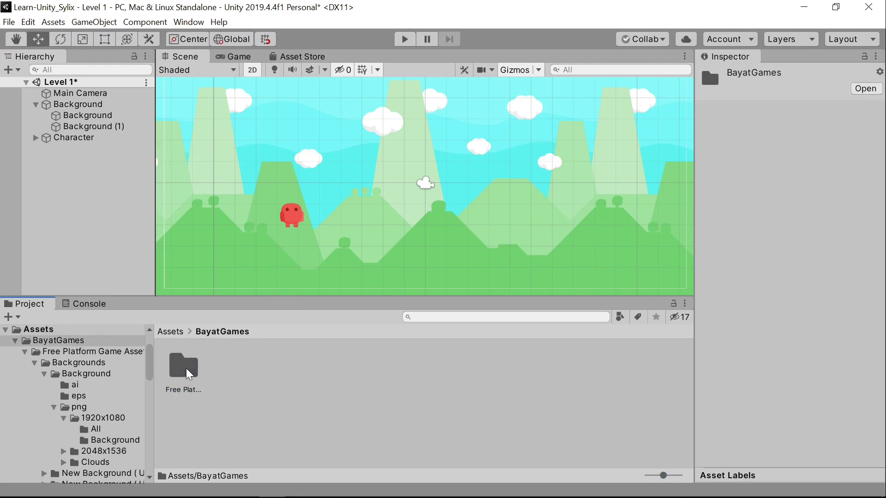
pyautogui.click(191, 366)
pyautogui.doubleClick(189, 367)
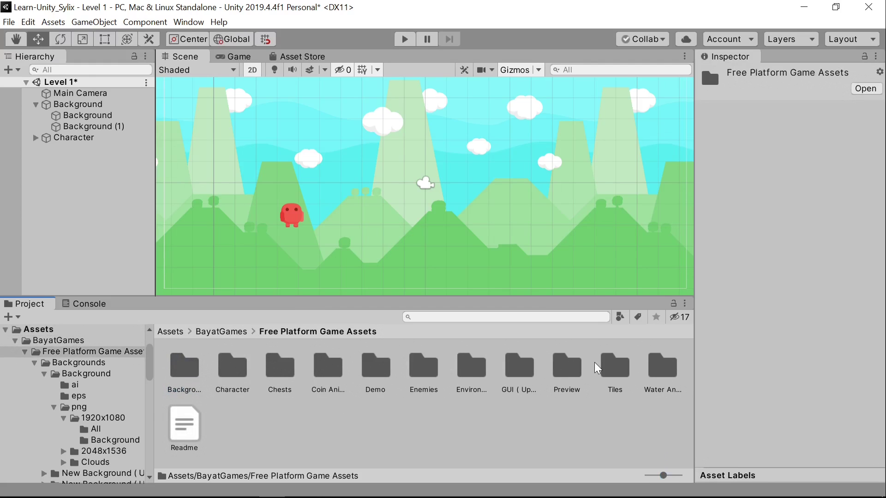
pyautogui.click(604, 374)
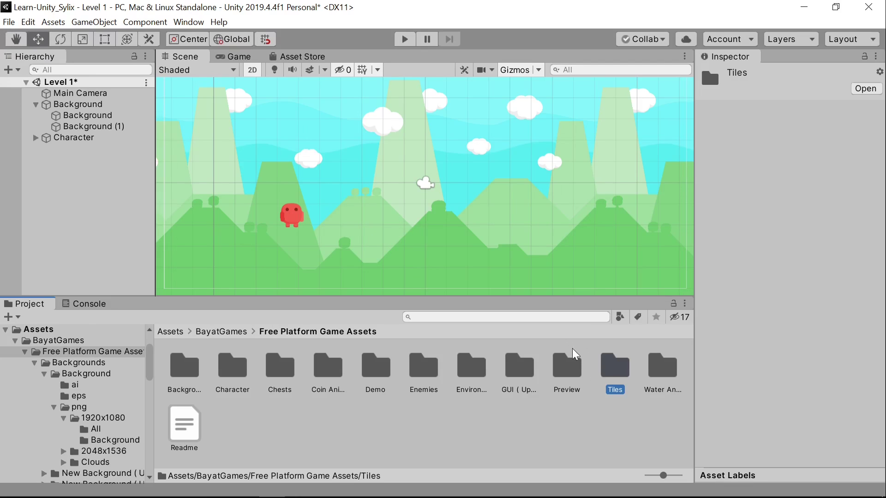
pyautogui.doubleClick(616, 369)
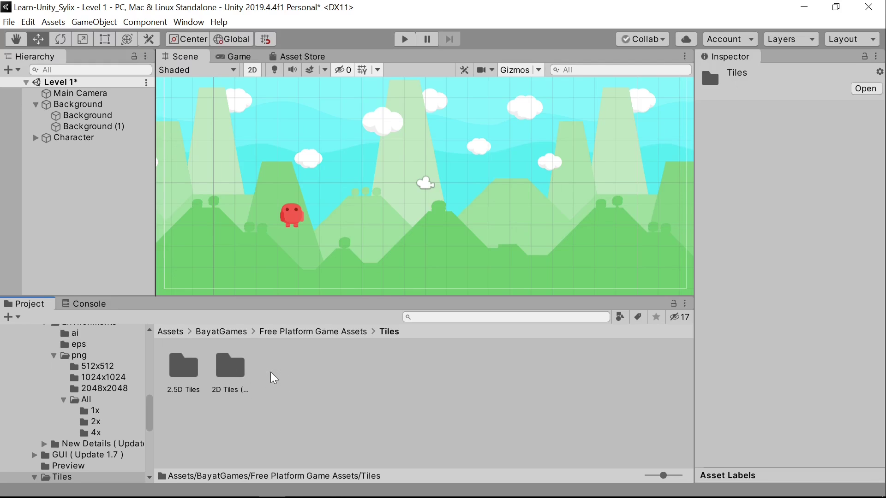
# Look at the 128x128 Winter tiles in the 2.5D Tiles folder and return to 2.5D Tiles.
pyautogui.doubleClick(195, 378)
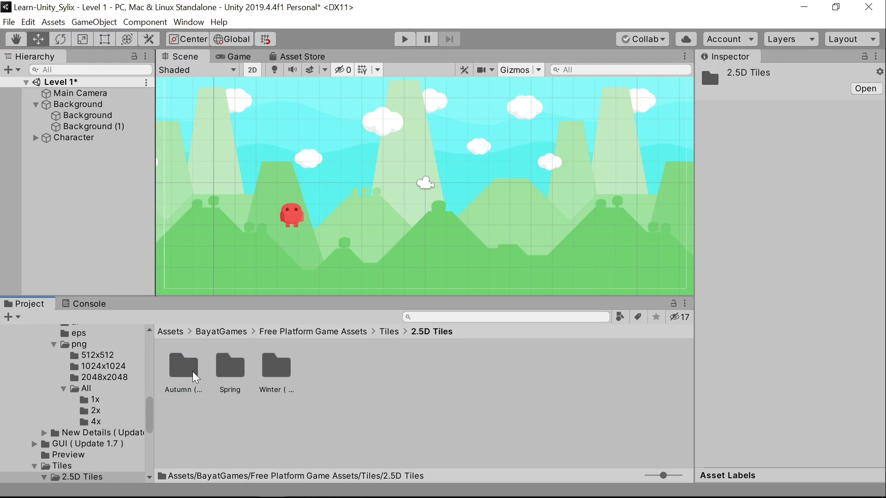
pyautogui.doubleClick(282, 369)
pyautogui.click(186, 369)
pyautogui.doubleClick(177, 370)
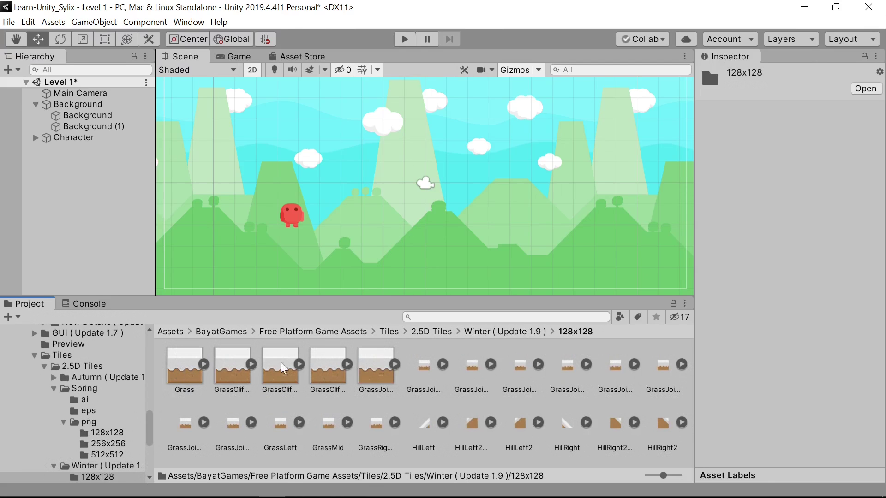
pyautogui.click(519, 336)
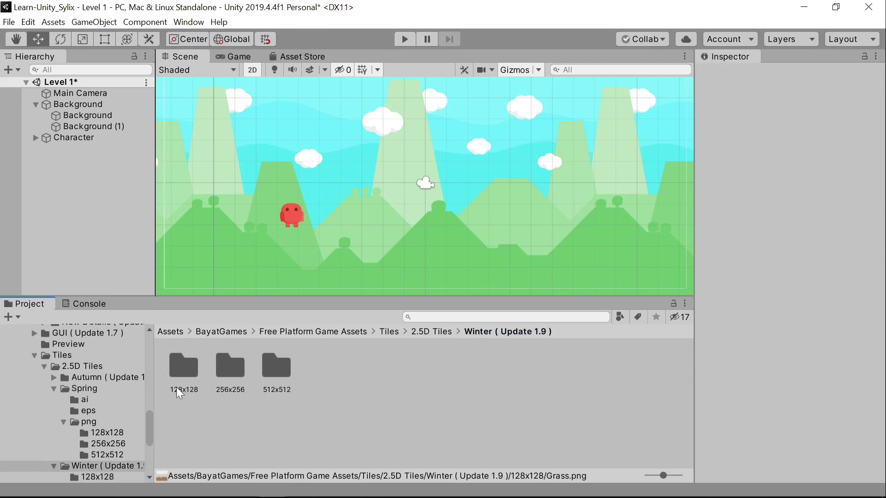
pyautogui.click(421, 332)
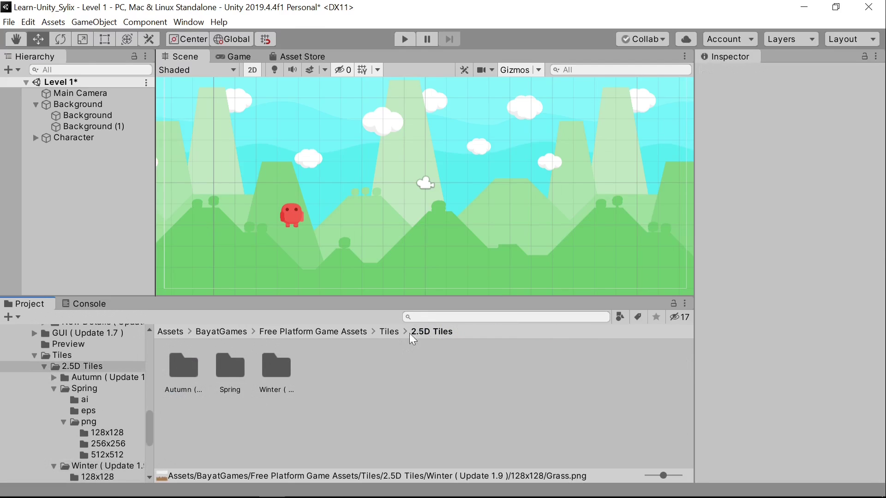
# Open the Spring tile set's png/128x128 folder and collapse the Winter folder in the project tree.
pyautogui.click(245, 367)
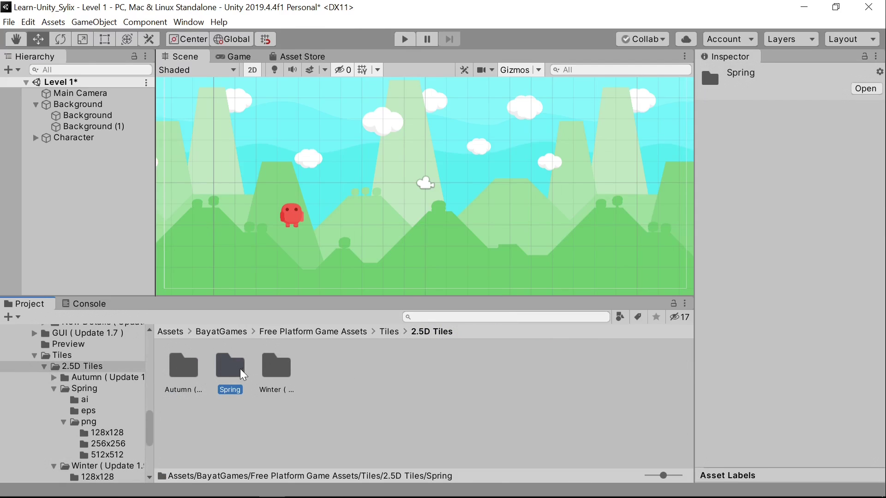
pyautogui.doubleClick(240, 369)
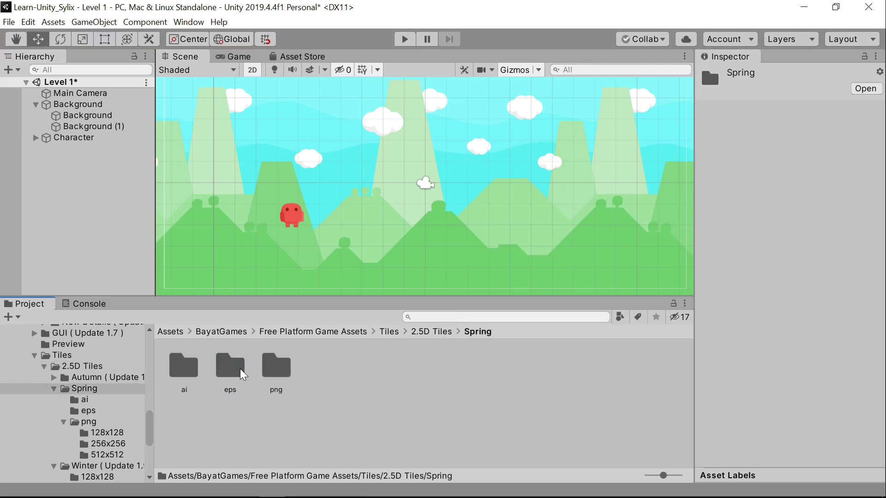
pyautogui.doubleClick(287, 376)
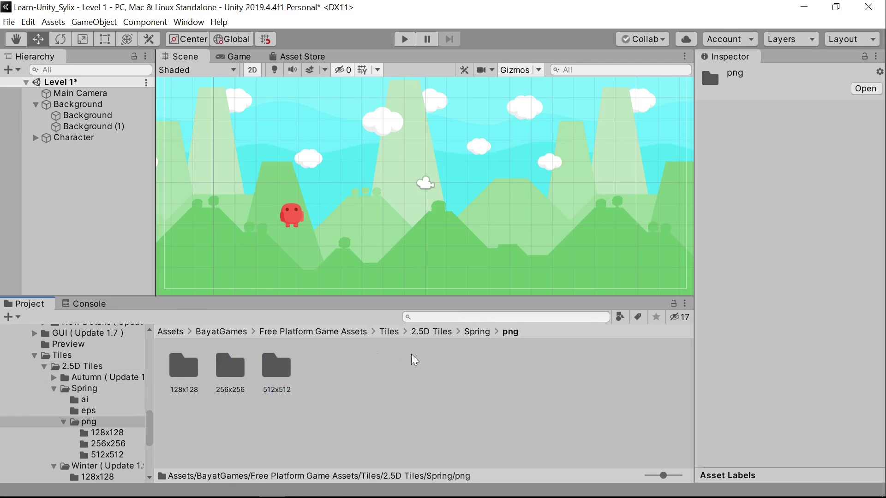
pyautogui.doubleClick(177, 378)
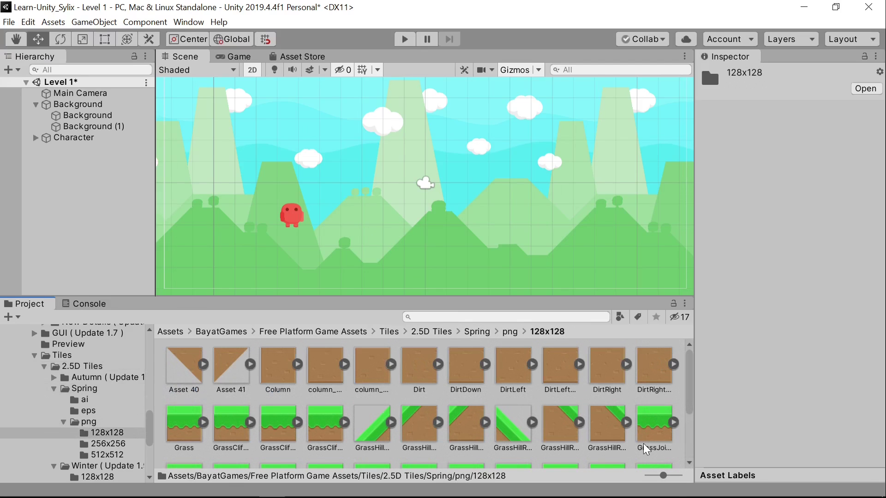
pyautogui.click(54, 466)
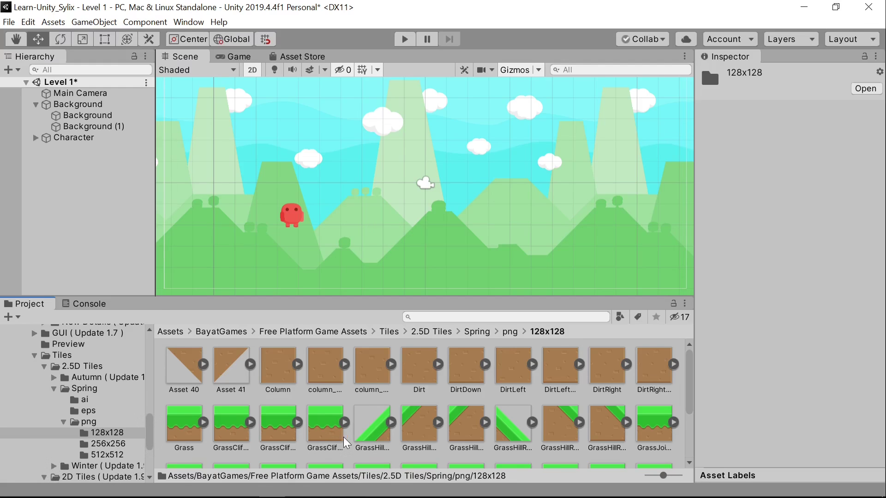
# Look through the Spring 128x128 tile sprites to review the available dirt, grass, hill and join pieces.
pyautogui.scroll(-5, 346, 444)
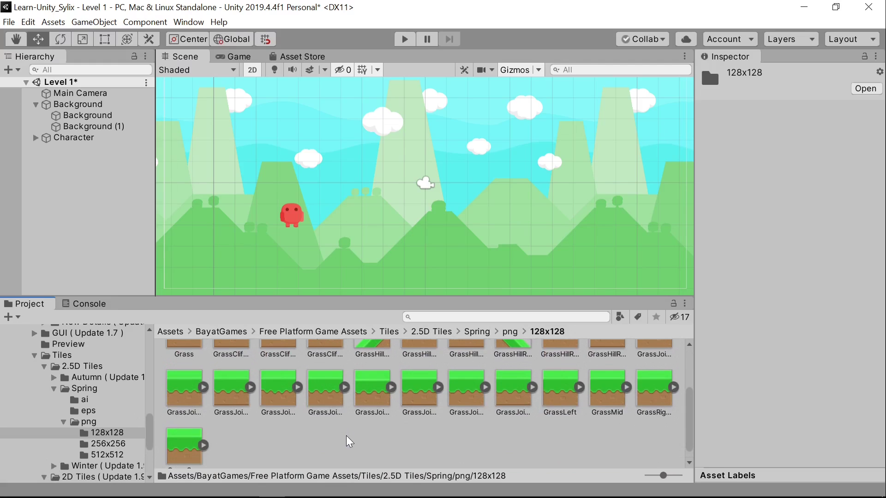
pyautogui.scroll(5, 349, 442)
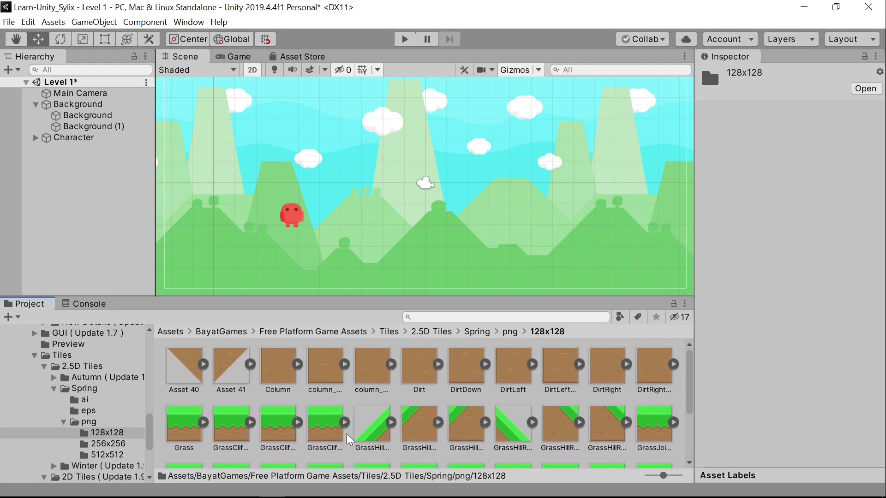
pyautogui.scroll(-1, 250, 443)
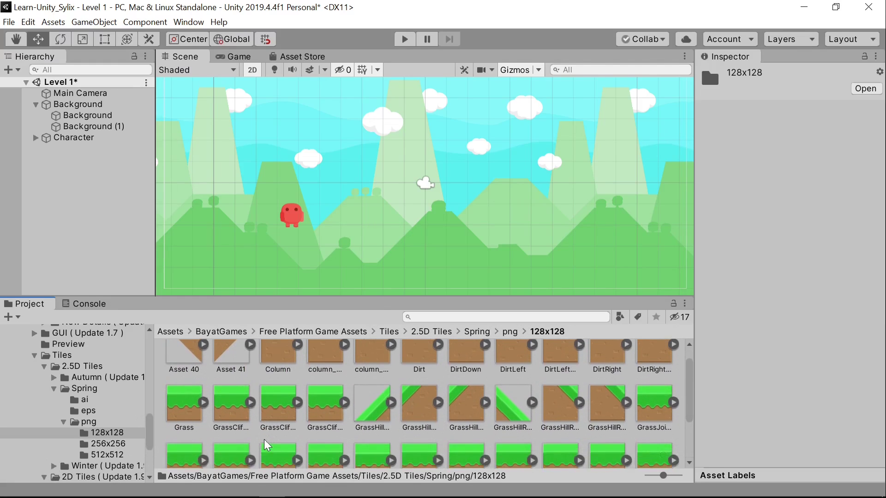
pyautogui.scroll(-3, 350, 411)
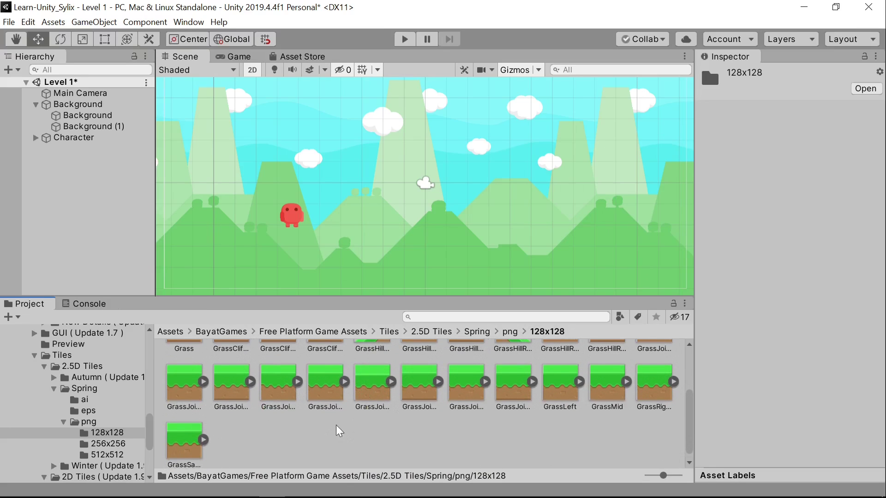
pyautogui.scroll(2, 401, 413)
pyautogui.scroll(-2, 402, 414)
pyautogui.scroll(2, 402, 414)
pyautogui.scroll(-1, 402, 414)
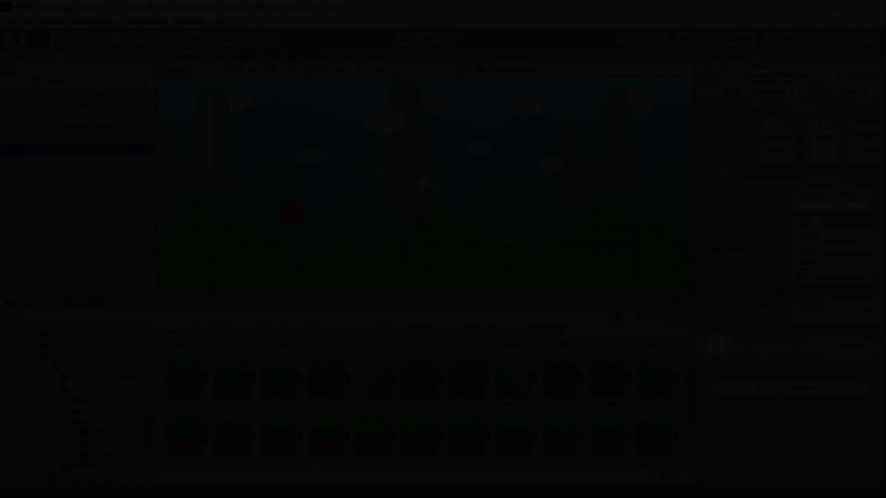
# Open the project's sorting layers list from the GrassCliffRight tile's Sprite Renderer and reselect the tile.
pyautogui.click(836, 305)
pyautogui.click(830, 368)
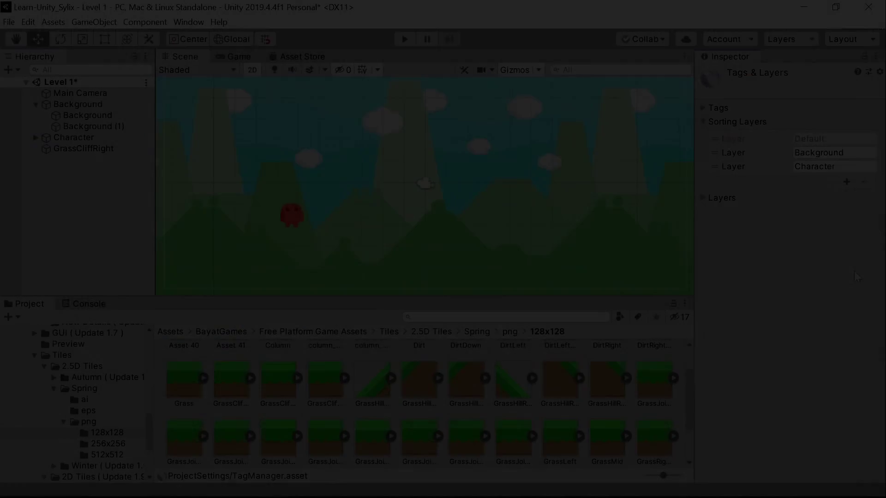
pyautogui.click(95, 138)
pyautogui.click(88, 148)
# Create an empty object named "Playable parts" and nest the GrassCliffRight tile under it.
pyautogui.click(94, 22)
pyautogui.click(44, 36)
pyautogui.click(788, 76)
pyautogui.write('Playable parts')
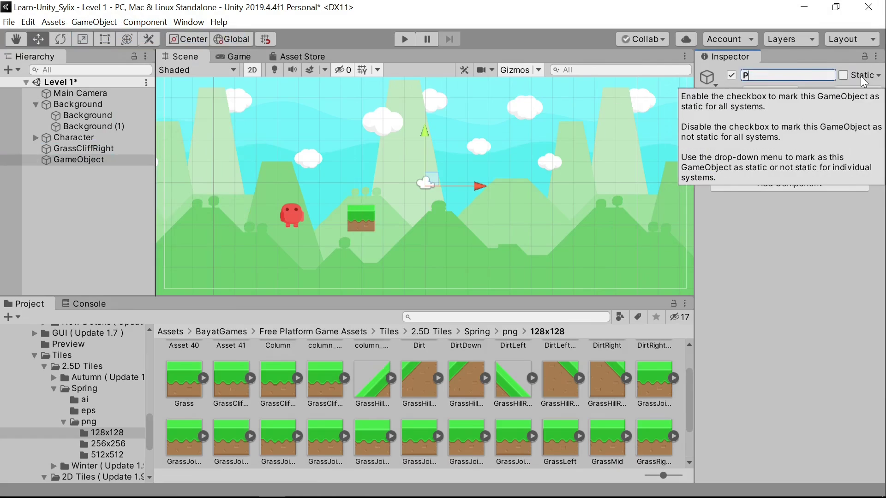
pyautogui.press('Return')
pyautogui.moveTo(83, 148); pyautogui.dragTo(79, 159)
# Move GrassCliffRight to the far right of the level and lay three GrassCliffLeft tiles in a row at the lower left.
pyautogui.moveTo(416, 218); pyautogui.dragTo(709, 239)
pyautogui.click(280, 383)
pyautogui.moveTo(234, 382); pyautogui.dragTo(190, 244)
pyautogui.moveTo(235, 384); pyautogui.dragTo(217, 243)
pyautogui.hotkey('ctrl', 'd')
pyautogui.moveTo(756, 128); pyautogui.dragTo(800, 141)
pyautogui.click(208, 261)
# Nest the new GrassCliffLeft tiles under Playable parts.
pyautogui.click(82, 170)
pyautogui.keyDown('shift'); pyautogui.click(88, 193); pyautogui.keyUp('shift')
pyautogui.moveTo(88, 193); pyautogui.dragTo(82, 149)
pyautogui.click(146, 250)
# Add GrassHillLeft2 and GrassHillLeft tiles at the right end of the grass row, setting the hill tile's X position to -7.28.
pyautogui.moveTo(400, 390); pyautogui.dragTo(278, 244)
pyautogui.moveTo(371, 382); pyautogui.dragTo(273, 233)
pyautogui.click(778, 128)
pyautogui.write('-7.28')
# Copy the lower hill tile's X position to the GrassHillLeft tile above it.
pyautogui.click(276, 245)
pyautogui.click(778, 127)
pyautogui.hotkey('ctrl', 'c')
pyautogui.click(279, 222)
pyautogui.click(778, 128)
pyautogui.hotkey('ctrl', 'v')
# Compare the Y positions of the grass row tiles and the base hill tile.
pyautogui.click(245, 243)
pyautogui.click(821, 127)
pyautogui.click(254, 245)
pyautogui.click(275, 245)
pyautogui.click(822, 127)
pyautogui.click(244, 244)
pyautogui.click(217, 245)
pyautogui.click(192, 244)
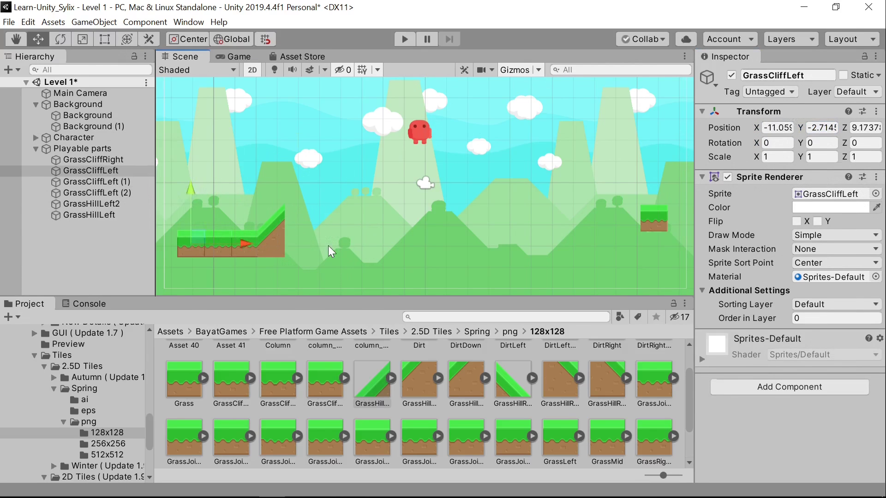
# Place DirtLeft and DirtDown tiles beneath the first two grass tiles and duplicate each of them one row lower.
pyautogui.click(331, 252)
pyautogui.scroll(1, 461, 383)
pyautogui.moveTo(466, 366); pyautogui.dragTo(193, 277)
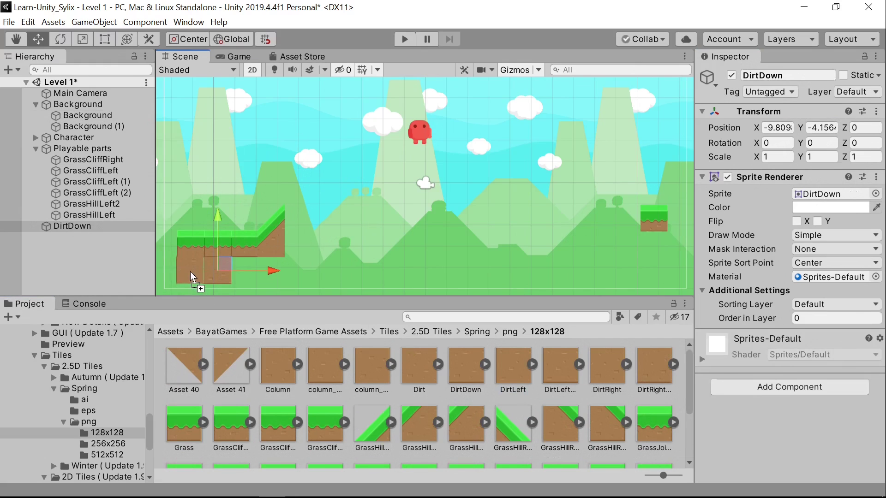
pyautogui.hotkey('ctrl', 'd')
pyautogui.moveTo(190, 218); pyautogui.dragTo(192, 244)
pyautogui.click(219, 273)
pyautogui.hotkey('ctrl', 'd')
pyautogui.moveTo(217, 217); pyautogui.dragTo(217, 243)
# Replace the second grass tile with a GrassJoinHillRight2 join tile at its neighbour's height and nest it under Playable parts.
pyautogui.click(218, 245)
pyautogui.press('Delete')
pyautogui.moveTo(607, 376); pyautogui.dragTo(217, 247)
pyautogui.click(242, 245)
pyautogui.click(821, 128)
pyautogui.click(217, 245)
pyautogui.click(822, 128)
pyautogui.hotkey('ctrl', 'v')
pyautogui.moveTo(121, 261); pyautogui.dragTo(82, 149)
# Match the join tile's Y position to the adjacent GrassCliffLeft tile and set its X position to -9.78.
pyautogui.click(239, 246)
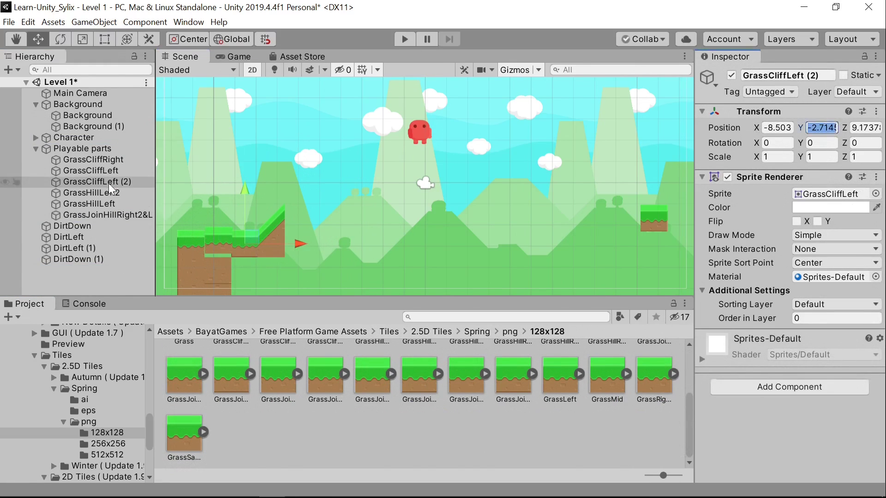
pyautogui.click(218, 245)
pyautogui.click(218, 245)
pyautogui.click(821, 128)
pyautogui.hotkey('ctrl', 'v')
pyautogui.moveTo(756, 129); pyautogui.dragTo(755, 130)
pyautogui.click(777, 128)
pyautogui.write('-9.85')
pyautogui.press('BackSpace')
pyautogui.press('BackSpace')
pyautogui.write('78')
pyautogui.press('Tab')
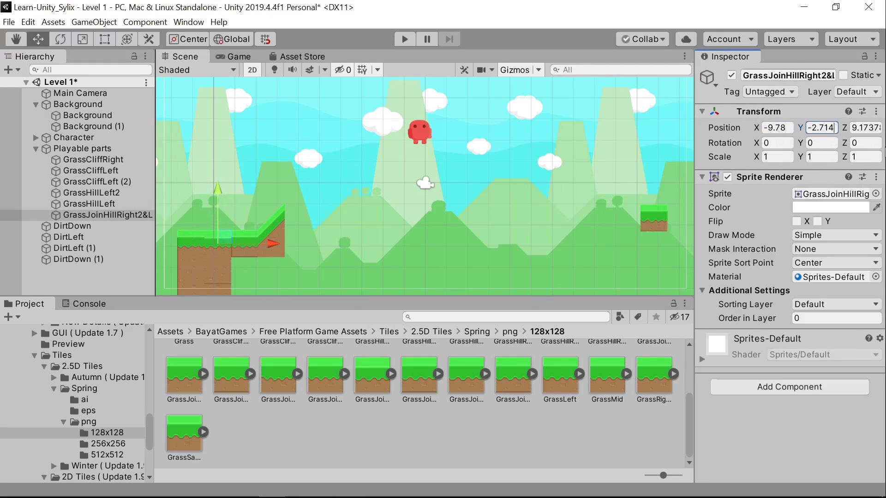
# Fine-tune the join tile's Y position so its grass edge lines up with the neighbouring tiles.
pyautogui.press('BackSpace')
pyautogui.press('BackSpace')
pyautogui.write('09')
pyautogui.press('BackSpace')
pyautogui.press('BackSpace')
pyautogui.write('72')
pyautogui.press('BackSpace')
pyautogui.write('69')
pyautogui.moveTo(217, 192); pyautogui.dragTo(216, 193)
# Duplicate the join tile into the third position of the row and delete the GrassCliffLeft tile there.
pyautogui.hotkey('ctrl', 'd')
pyautogui.moveTo(241, 244); pyautogui.dragTo(282, 245)
pyautogui.click(245, 244)
pyautogui.press('Delete')
pyautogui.click(348, 243)
# Fill the ground beneath the grass row and slope with Dirt and DirtDown tiles, deleting the upper DirtDown tile.
pyautogui.click(322, 272)
pyautogui.scroll(5, 351, 365)
pyautogui.moveTo(418, 367); pyautogui.dragTo(245, 272)
pyautogui.click(218, 273)
pyautogui.press('Delete')
pyautogui.moveTo(419, 366); pyautogui.dragTo(271, 273)
pyautogui.moveTo(419, 365); pyautogui.dragTo(295, 273)
pyautogui.moveTo(465, 366); pyautogui.dragTo(291, 271)
pyautogui.click(211, 273)
pyautogui.hotkey('ctrl', 'd')
# Check the level in the Game view and nest the dirt tiles under Playable parts.
pyautogui.click(240, 56)
pyautogui.click(184, 56)
pyautogui.keyDown('shift'); pyautogui.click(74, 211); pyautogui.keyUp('shift')
pyautogui.moveTo(95, 259); pyautogui.dragTo(83, 134)
# Duplicate a bottom-row DirtDown tile and move the copy to the right end of the dirt fill.
pyautogui.click(238, 274)
pyautogui.hotkey('ctrl', 'd')
pyautogui.moveTo(314, 272); pyautogui.dragTo(340, 272)
# Select the dirt tiles beneath the grass row and slope and delete them.
pyautogui.keyDown('shift'); pyautogui.click(264, 268); pyautogui.keyUp('shift')
pyautogui.keyDown('shift'); pyautogui.click(238, 272); pyautogui.keyUp('shift')
pyautogui.keyDown('shift'); pyautogui.click(186, 272); pyautogui.keyUp('shift')
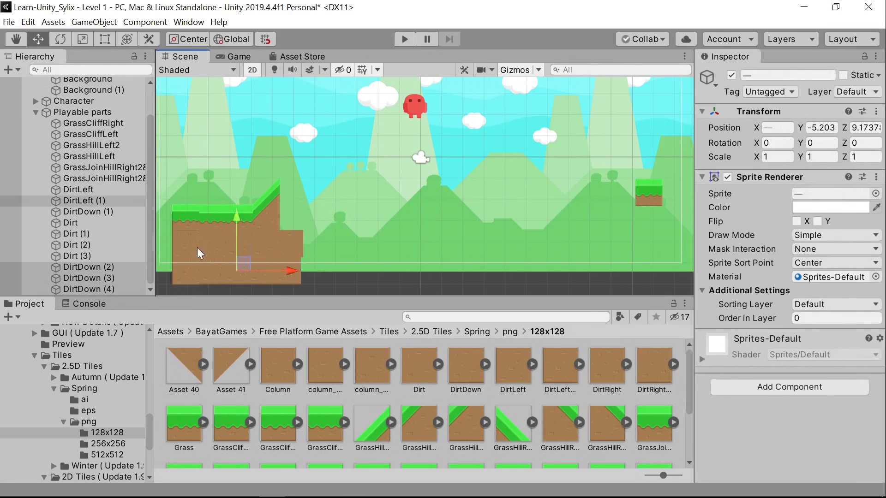
pyautogui.keyDown('shift'); pyautogui.click(189, 245); pyautogui.keyUp('shift')
pyautogui.keyDown('shift'); pyautogui.click(212, 245); pyautogui.keyUp('shift')
pyautogui.press('Delete')
pyautogui.press('Delete')
# Replace the leftmost GrassCliffLeft tile with a duplicate of the join tile at X -11.06, Y -2.73.
pyautogui.click(178, 227)
pyautogui.press('Delete')
pyautogui.click(211, 223)
pyautogui.hotkey('ctrl', 'd')
pyautogui.moveTo(266, 219); pyautogui.dragTo(240, 220)
pyautogui.moveTo(245, 227); pyautogui.dragTo(253, 262, button='middle')
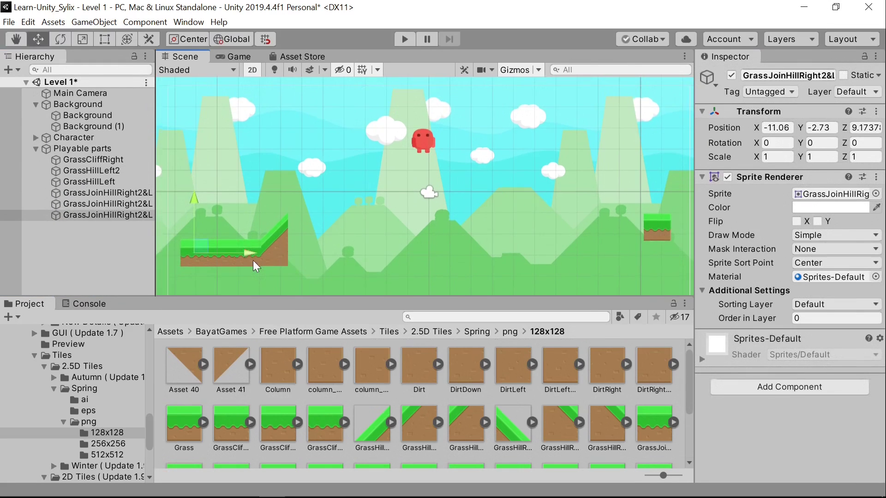
# Extend the slope one tile up to the right with GrassHillLeft2, a Dirt tile beneath it and GrassHillLeft on top.
pyautogui.click(277, 236)
pyautogui.moveTo(415, 418); pyautogui.dragTo(302, 228)
pyautogui.moveTo(301, 179); pyautogui.dragTo(301, 177)
pyautogui.moveTo(280, 366); pyautogui.dragTo(301, 252)
pyautogui.moveTo(418, 422); pyautogui.dragTo(328, 225)
pyautogui.press('Delete')
pyautogui.scroll(-1, 381, 406)
pyautogui.moveTo(371, 406); pyautogui.dragTo(302, 199)
# Duplicate the Dirt tile twice, placing one copy to its right and the other directly above that copy.
pyautogui.click(309, 252)
pyautogui.hotkey('ctrl', 'd')
pyautogui.moveTo(310, 244); pyautogui.dragTo(336, 244)
pyautogui.hotkey('ctrl', 'd')
pyautogui.moveTo(328, 197); pyautogui.dragTo(327, 172)
# Nest the new slope and dirt tiles under Playable parts.
pyautogui.click(118, 280)
pyautogui.click(92, 226)
pyautogui.keyDown('shift'); pyautogui.click(111, 259); pyautogui.keyUp('shift')
pyautogui.moveTo(108, 260); pyautogui.dragTo(95, 149)
pyautogui.click(330, 227)
pyautogui.hotkey('ctrl', 'd')
pyautogui.press('Delete')
pyautogui.moveTo(325, 426); pyautogui.dragTo(329, 207)
pyautogui.press('Delete')
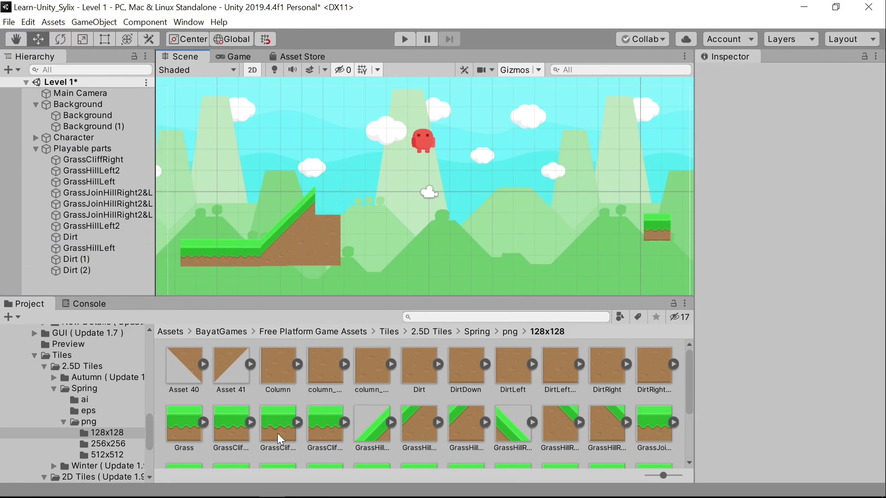
# Cap the hilltop with a GrassCliffMid tile above the stacked dirt tiles.
pyautogui.moveTo(279, 435); pyautogui.dragTo(329, 206)
pyautogui.click(329, 224)
pyautogui.click(330, 247)
pyautogui.click(359, 254)
# Build the hill's descending side with GrassHillRight, GrassHillRight2 below it and a Dirt tile at the base.
pyautogui.moveTo(514, 433); pyautogui.dragTo(354, 199)
pyautogui.moveTo(419, 366); pyautogui.dragTo(355, 226)
pyautogui.press('Delete')
pyautogui.moveTo(559, 426); pyautogui.dragTo(354, 226)
pyautogui.moveTo(418, 375); pyautogui.dragTo(354, 252)
# Lay a flat path of four GrassJoinHillLeft tiles right of the hill, with the last one at X 1.45.
pyautogui.moveTo(653, 425); pyautogui.dragTo(380, 227)
pyautogui.hotkey('ctrl', 'd')
pyautogui.hotkey('ctrl', 'd')
pyautogui.moveTo(433, 228); pyautogui.dragTo(485, 229)
pyautogui.hotkey('ctrl', 'd')
pyautogui.moveTo(485, 230); pyautogui.dragTo(512, 230)
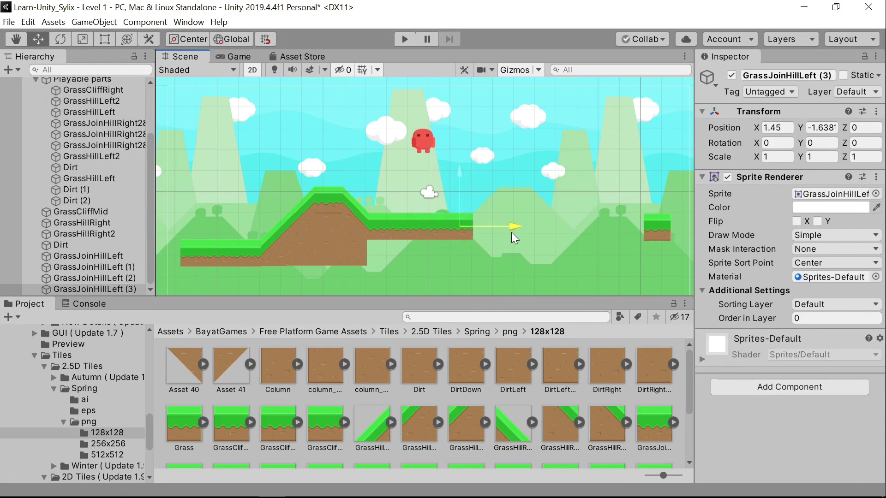
# Extend the flat path right of the hill with six more GrassJoinHillLeft copies and check the result in the Game view.
pyautogui.hotkey('ctrl', 'd')
pyautogui.scroll(1, 591, 231)
pyautogui.hotkey('ctrl', 'd')
pyautogui.hotkey('ctrl', 'd')
pyautogui.moveTo(591, 230); pyautogui.dragTo(650, 233)
pyautogui.hotkey('ctrl', 'd')
pyautogui.moveTo(649, 233); pyautogui.dragTo(679, 233)
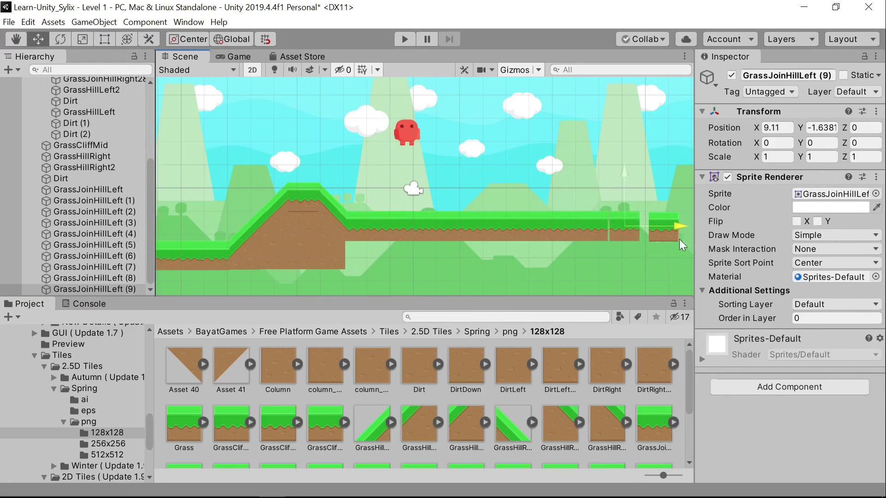
pyautogui.click(667, 232)
pyautogui.moveTo(650, 184); pyautogui.dragTo(649, 182)
pyautogui.click(239, 57)
pyautogui.click(185, 57)
# Nest the hill's GrassCliffMid, GrassHillRight and Dirt tiles and the GrassJoinHillLeft path tiles under Playable parts.
pyautogui.click(330, 256)
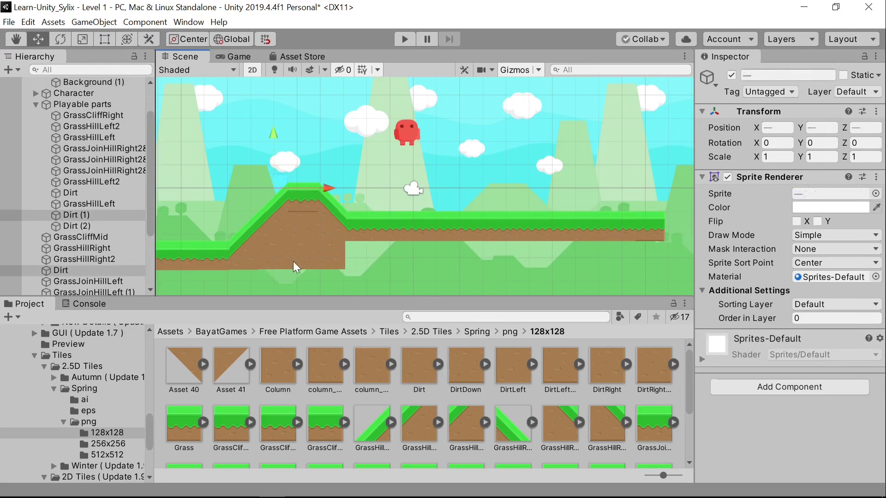
pyautogui.scroll(-4, 93, 221)
pyautogui.click(88, 144)
pyautogui.keyDown('shift'); pyautogui.click(118, 290); pyautogui.keyUp('shift')
pyautogui.moveTo(119, 288); pyautogui.dragTo(104, 149)
# Fill the row beneath the flat grass path with duplicated Dirt tiles as far as the path's right end.
pyautogui.moveTo(304, 258); pyautogui.dragTo(425, 258)
pyautogui.keyDown('ctrl'); pyautogui.click(112, 89); pyautogui.keyUp('ctrl')
pyautogui.hotkey('ctrl', 'd')
pyautogui.hotkey('ctrl', 'd')
pyautogui.moveTo(426, 258); pyautogui.dragTo(540, 262)
pyautogui.hotkey('ctrl', 'd')
pyautogui.hotkey('ctrl', 'd')
pyautogui.hotkey('ctrl', 'd')
pyautogui.moveTo(600, 265); pyautogui.dragTo(692, 266)
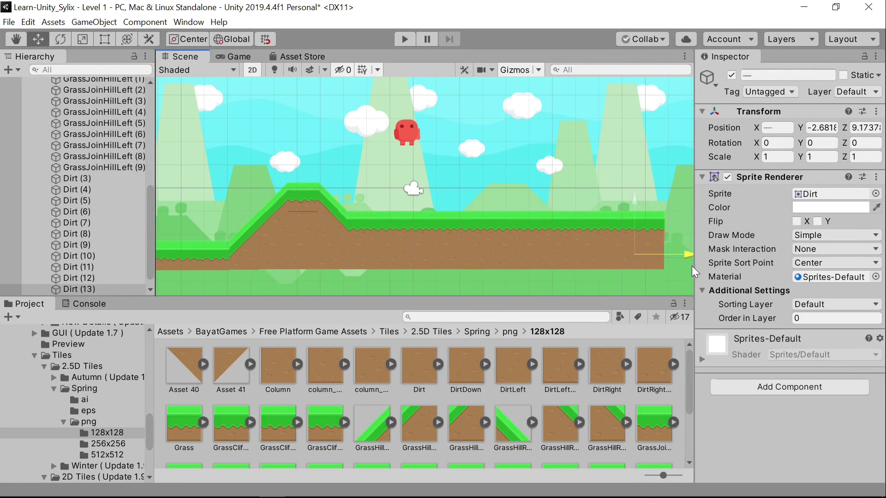
pyautogui.click(664, 279)
# Place an Autumn GrassJoinHillRight2&Left2 tile from the Autumn 128x128 folder at the path's right end, at X 11.48.
pyautogui.click(431, 332)
pyautogui.doubleClick(187, 379)
pyautogui.doubleClick(187, 380)
pyautogui.moveTo(231, 365); pyautogui.dragTo(680, 234)
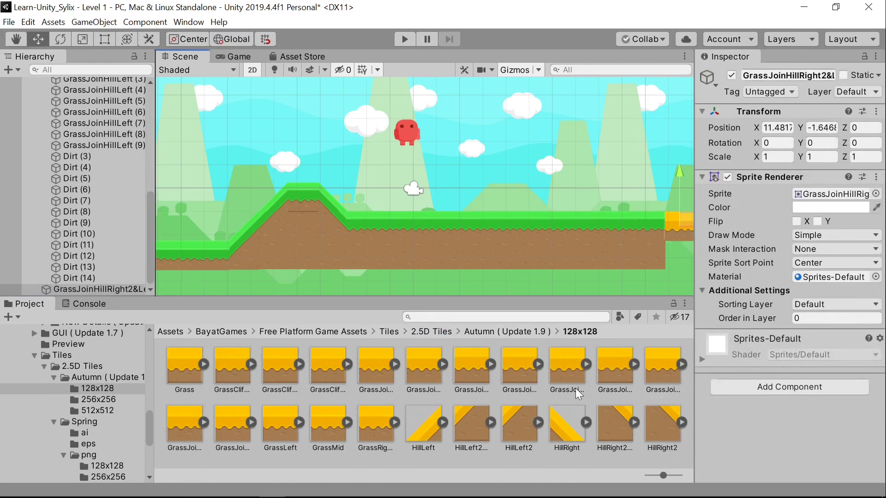
# Place a Spring 128x128 Dirt tile below the Autumn grass tile and check the level in the Game view.
pyautogui.click(431, 332)
pyautogui.doubleClick(232, 369)
pyautogui.doubleClick(276, 369)
pyautogui.doubleClick(185, 369)
pyautogui.moveTo(419, 366); pyautogui.dragTo(679, 255)
pyautogui.click(233, 56)
pyautogui.click(185, 57)
pyautogui.click(687, 230)
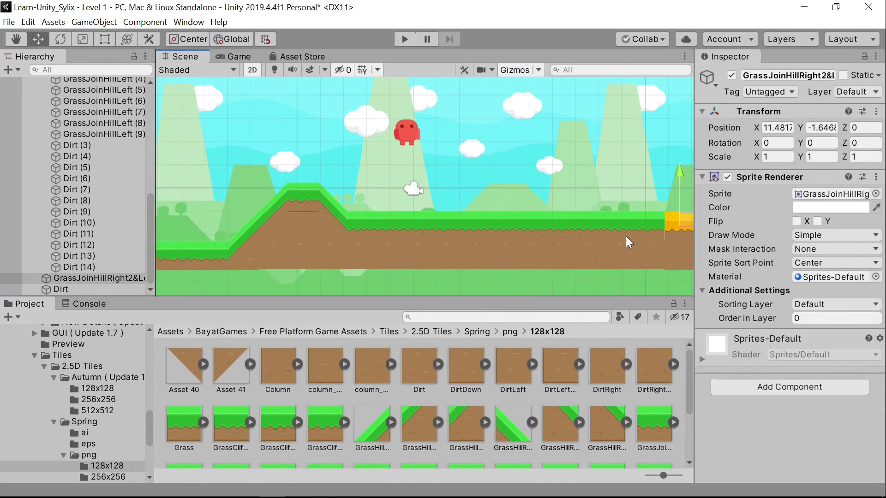
pyautogui.moveTo(626, 237); pyautogui.dragTo(542, 241, button='middle')
pyautogui.click(628, 267)
pyautogui.moveTo(577, 263); pyautogui.dragTo(679, 230, button='middle')
# Nest the Autumn grass tile and the Dirt tile below it under Playable parts, and nudge the whole group slightly.
pyautogui.click(35, 105)
pyautogui.click(69, 159)
pyautogui.keyDown('shift'); pyautogui.click(69, 171); pyautogui.keyUp('shift')
pyautogui.moveTo(69, 170); pyautogui.dragTo(76, 149)
pyautogui.scroll(10, 134, 154)
pyautogui.click(82, 148)
pyautogui.moveTo(478, 194); pyautogui.dragTo(474, 208)
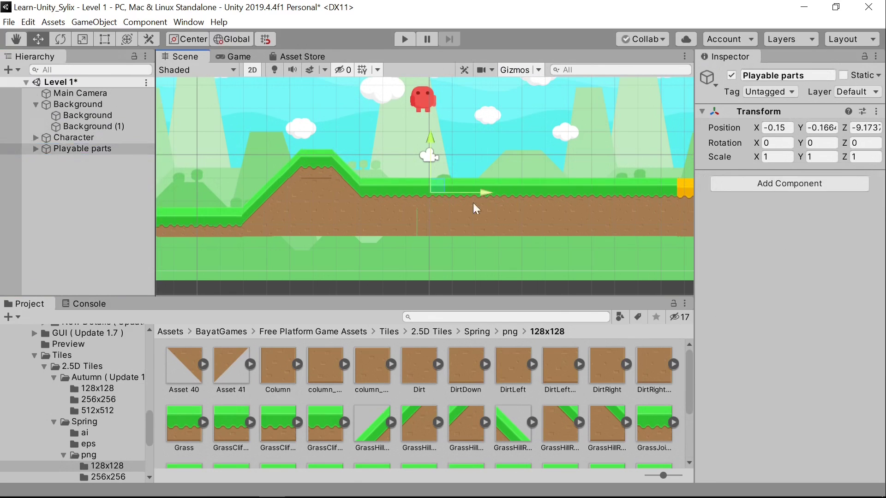
pyautogui.click(407, 224)
pyautogui.moveTo(418, 365); pyautogui.dragTo(432, 278)
pyautogui.scroll(10, 104, 185)
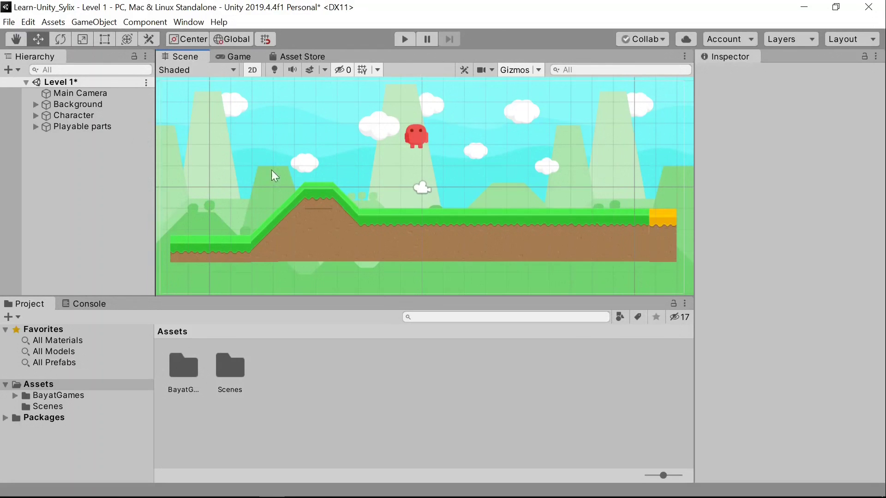
# Examine the tile objects grouped under Playable parts in the hierarchy.
pyautogui.click(121, 132)
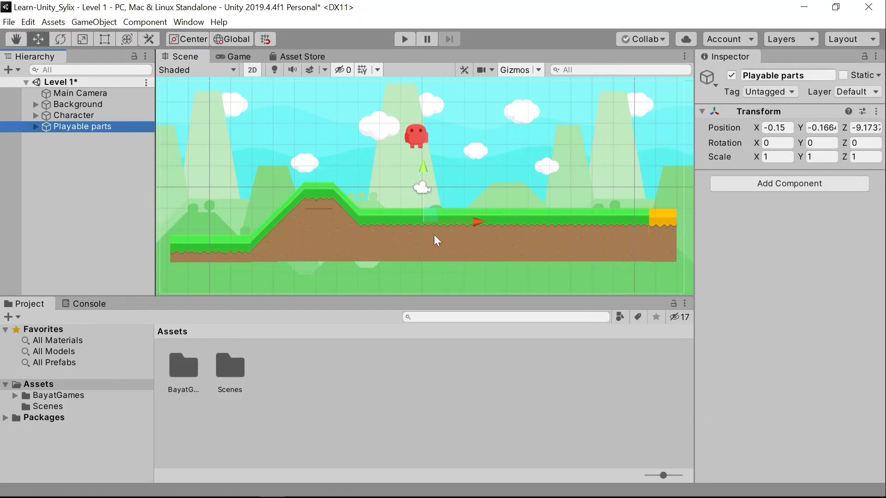
pyautogui.click(117, 22)
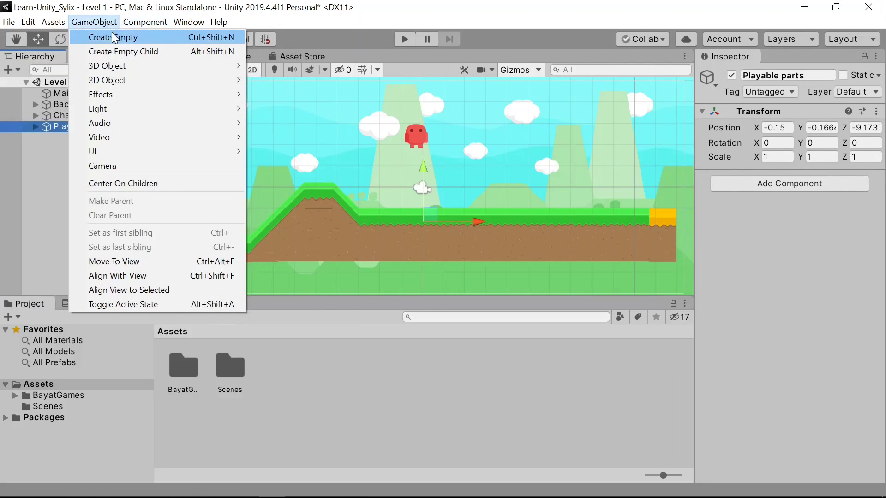
pyautogui.click(34, 132)
pyautogui.click(35, 128)
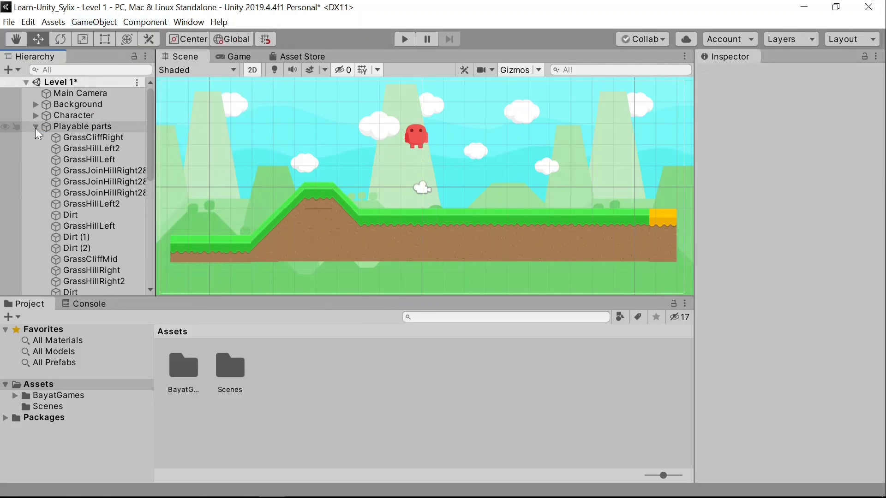
pyautogui.click(36, 128)
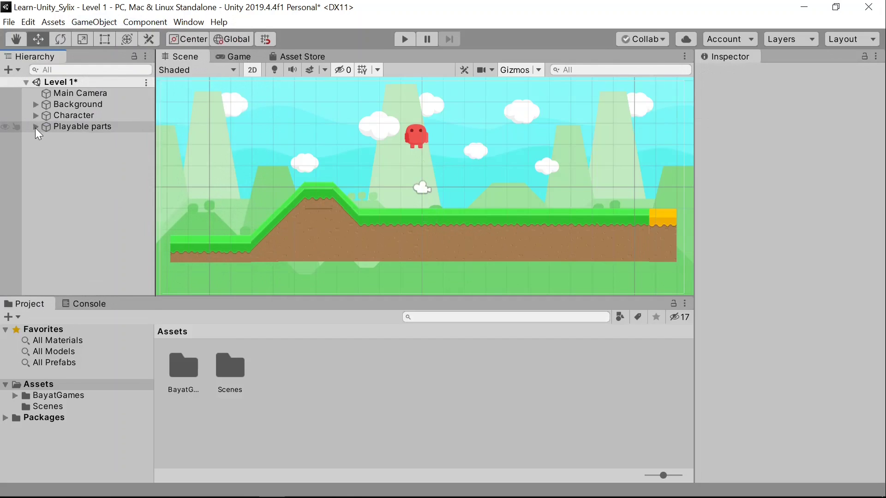
# Add a Box Collider 2D component to Playable parts.
pyautogui.click(99, 126)
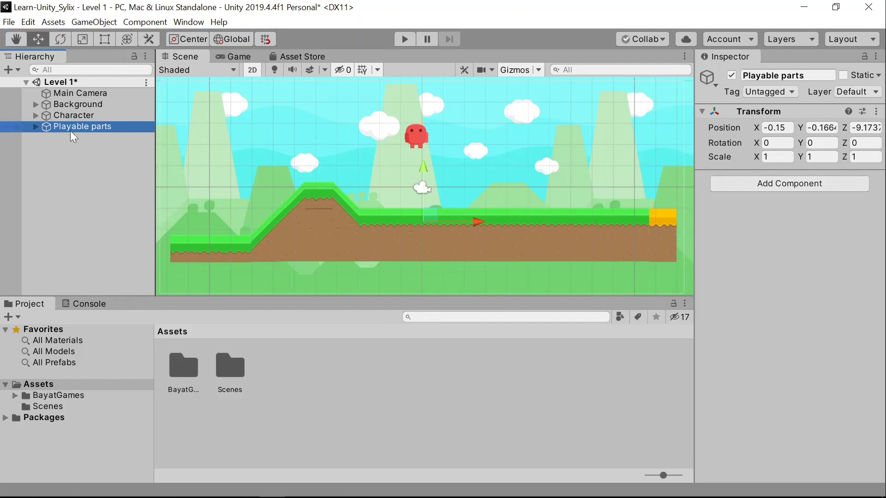
pyautogui.click(35, 127)
pyautogui.click(35, 126)
pyautogui.click(803, 184)
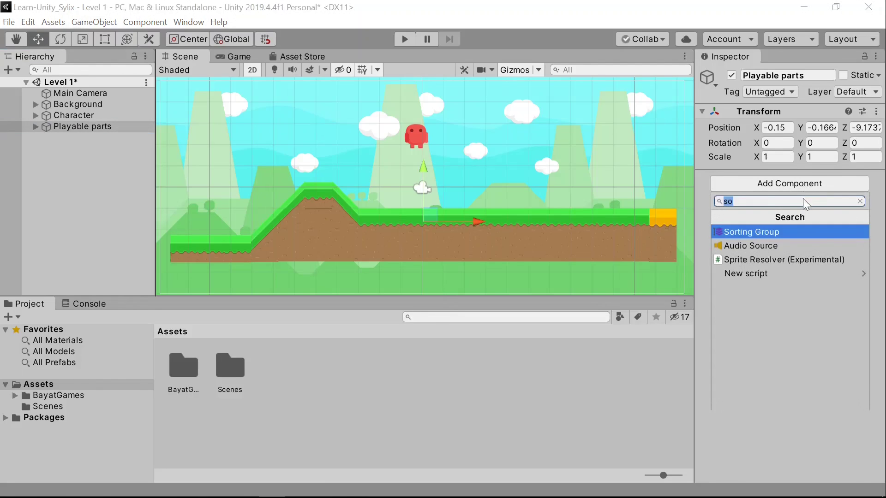
pyautogui.press('Escape')
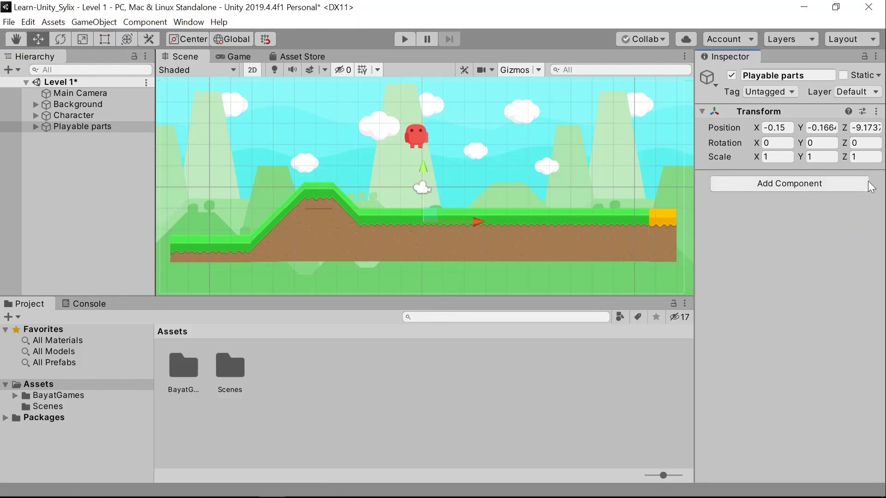
pyautogui.click(857, 187)
pyautogui.press('BackSpace')
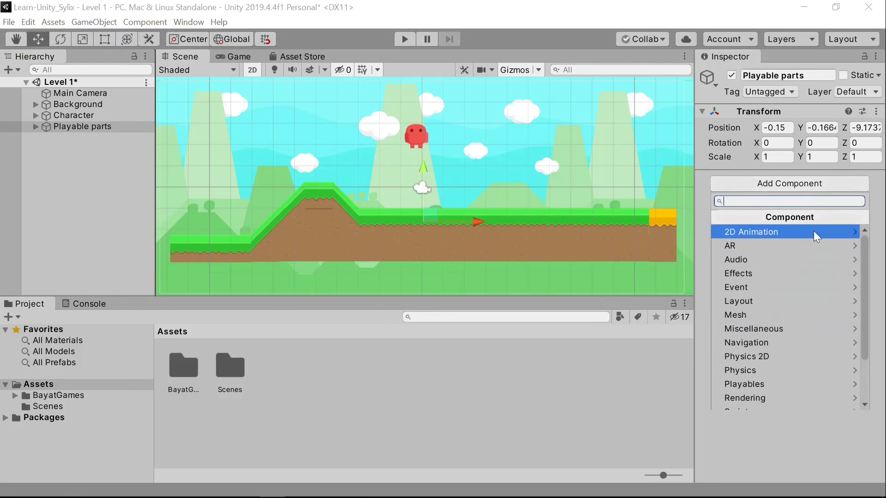
pyautogui.write('b')
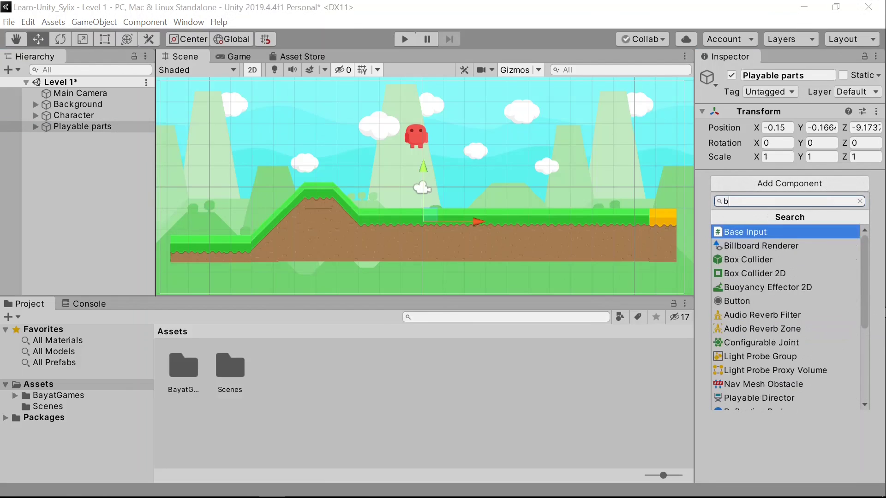
pyautogui.write('ox')
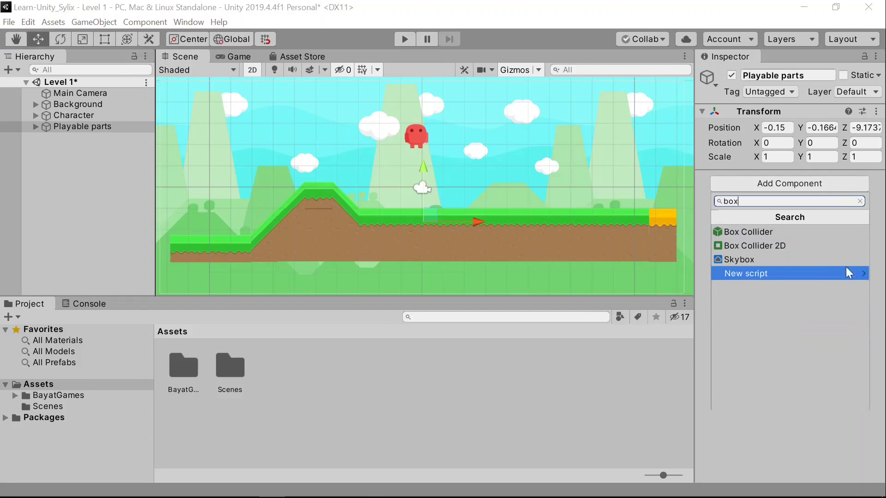
pyautogui.click(812, 247)
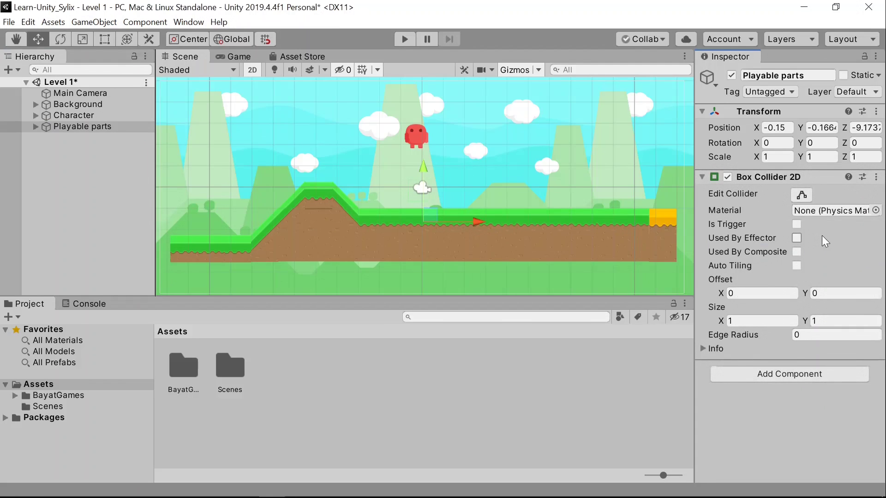
# Enable Auto Tiling on the Box Collider 2D of Playable parts.
pyautogui.click(848, 211)
pyautogui.click(800, 269)
pyautogui.moveTo(394, 207)
pyautogui.mouseDown(button='middle')
pyautogui.moveTo(436, 215)
pyautogui.moveTo(378, 192)
pyautogui.moveTo(403, 215)
pyautogui.moveTo(395, 217)
pyautogui.mouseUp(button='middle')
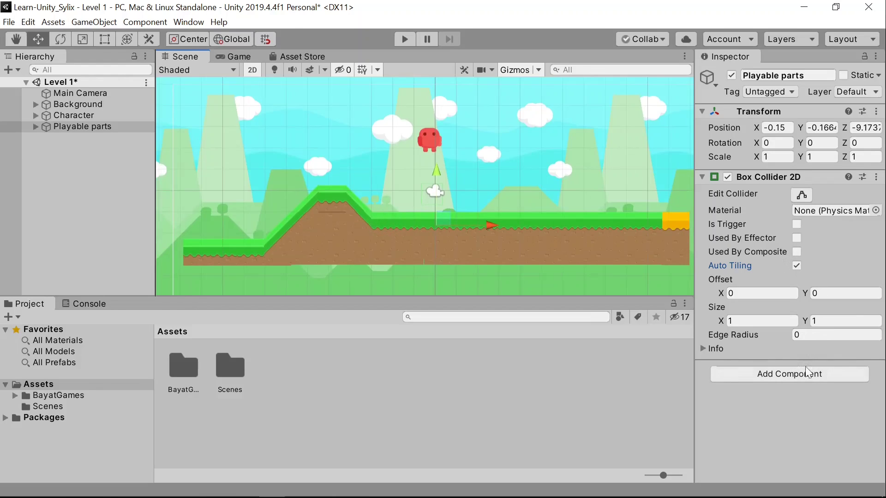
pyautogui.click(701, 348)
pyautogui.click(701, 348)
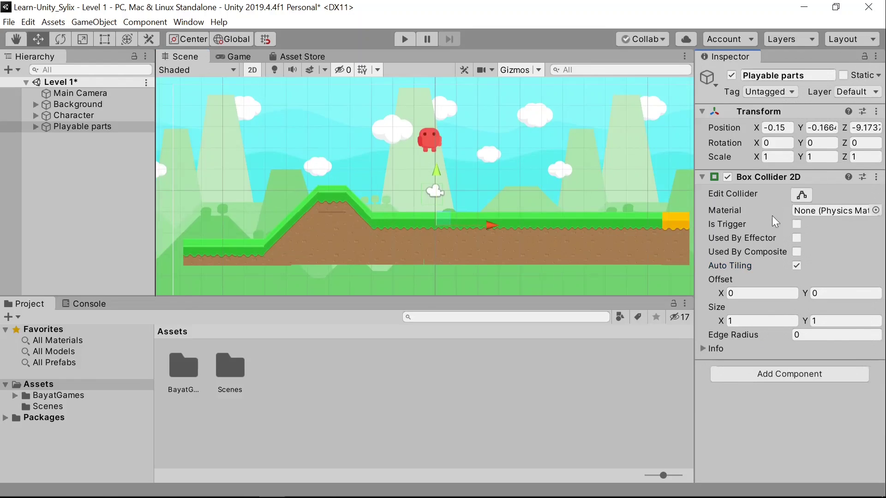
pyautogui.click(515, 192)
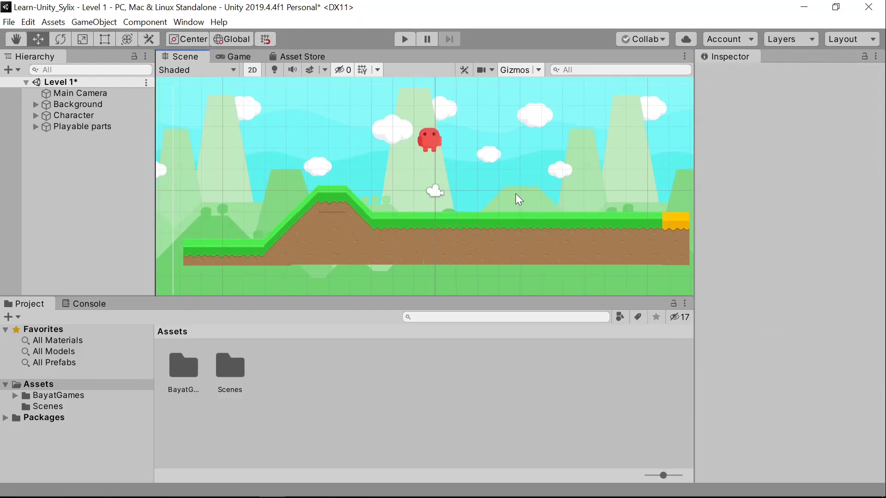
pyautogui.scroll(5, 516, 193)
pyautogui.scroll(3, 516, 194)
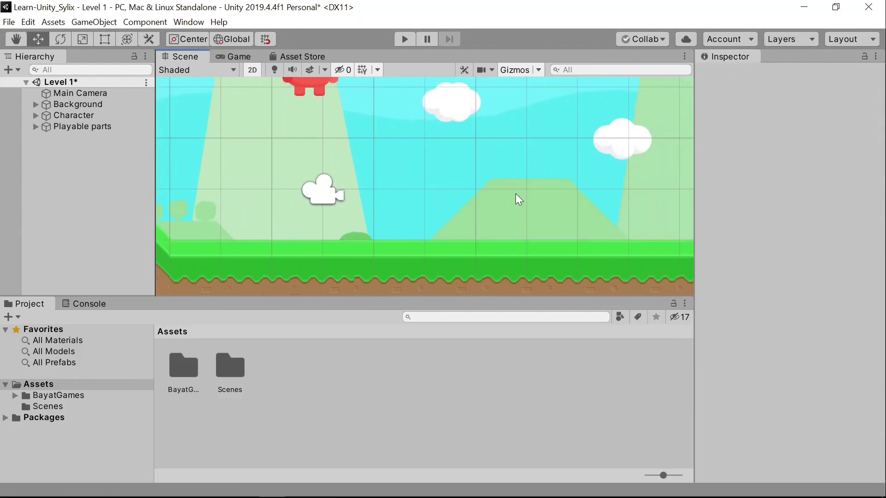
pyautogui.scroll(-6, 516, 194)
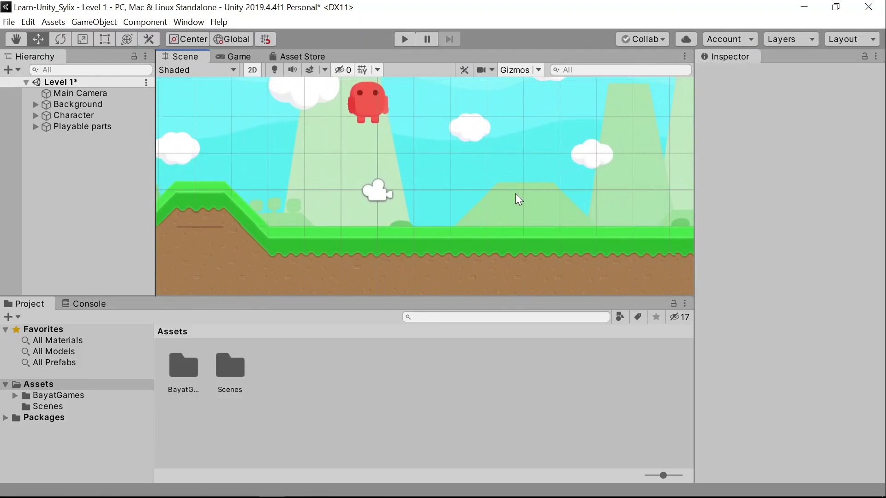
pyautogui.scroll(-1, 515, 194)
pyautogui.click(50, 126)
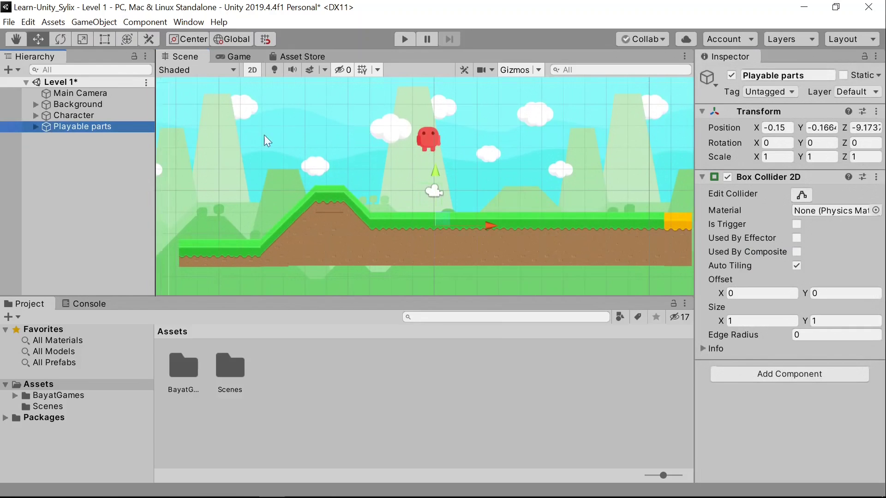
# Add a Rigidbody 2D component to the Character object.
pyautogui.click(118, 116)
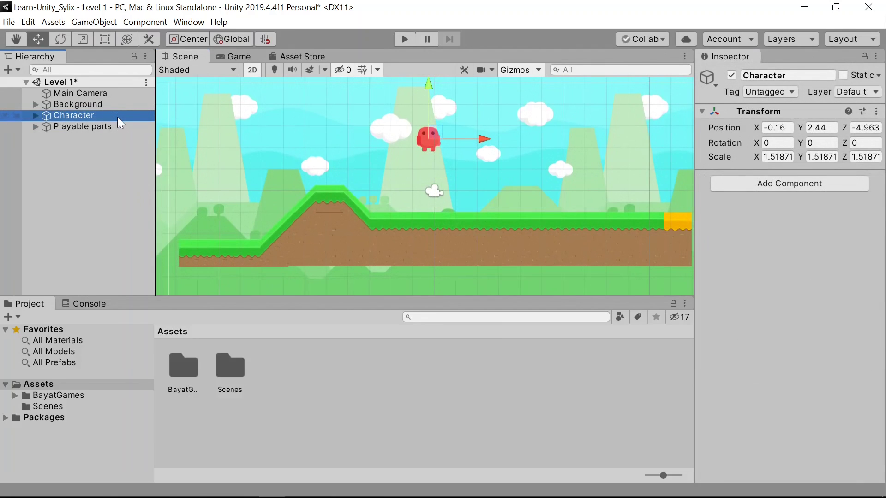
pyautogui.click(746, 180)
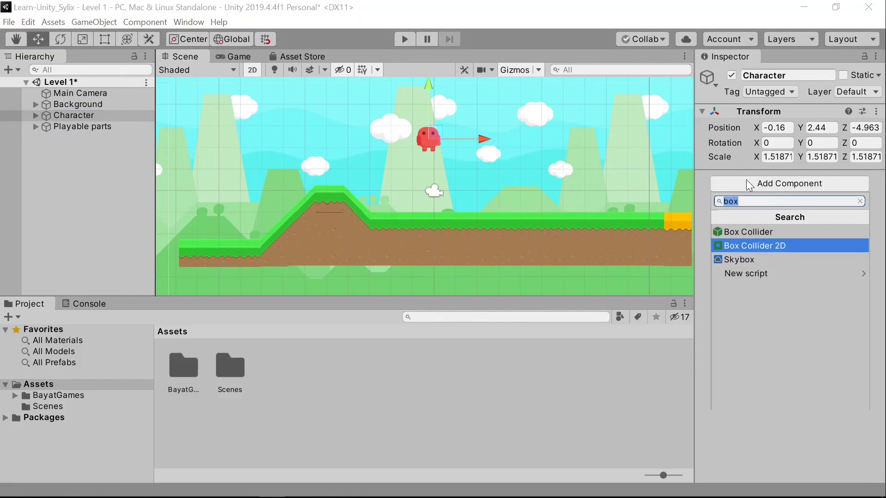
pyautogui.press('BackSpace')
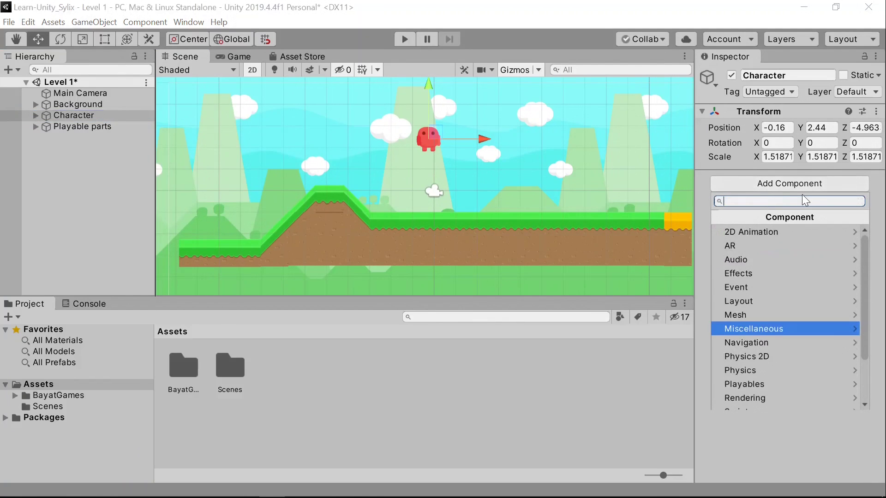
pyautogui.write('rigi')
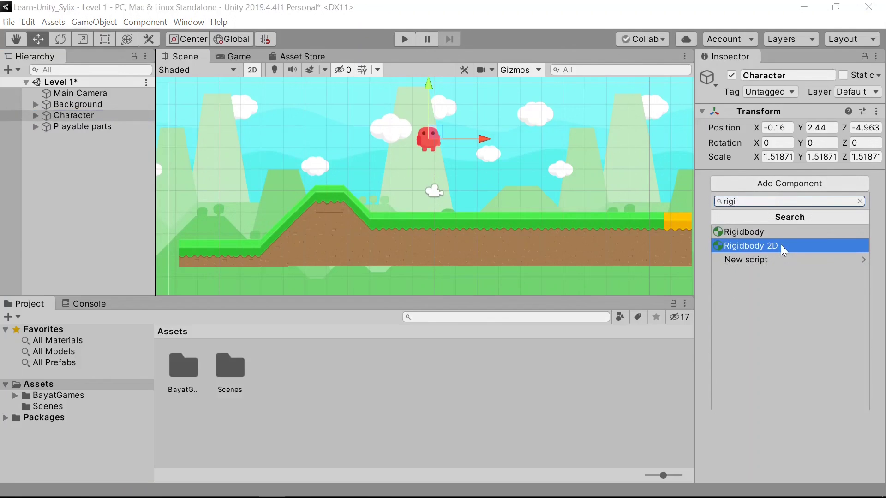
pyautogui.click(780, 245)
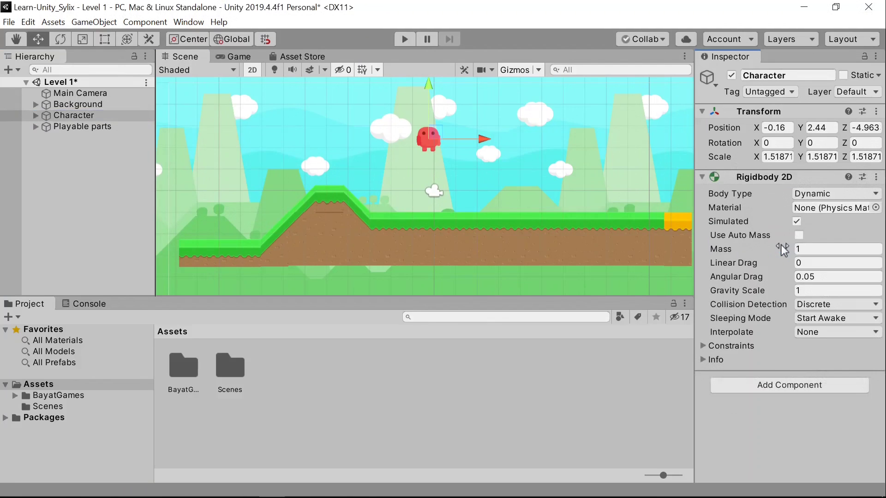
# Review the Rigidbody 2D's Body Type options, keeping Dynamic, and toggle Use Auto Mass on and off.
pyautogui.click(875, 193)
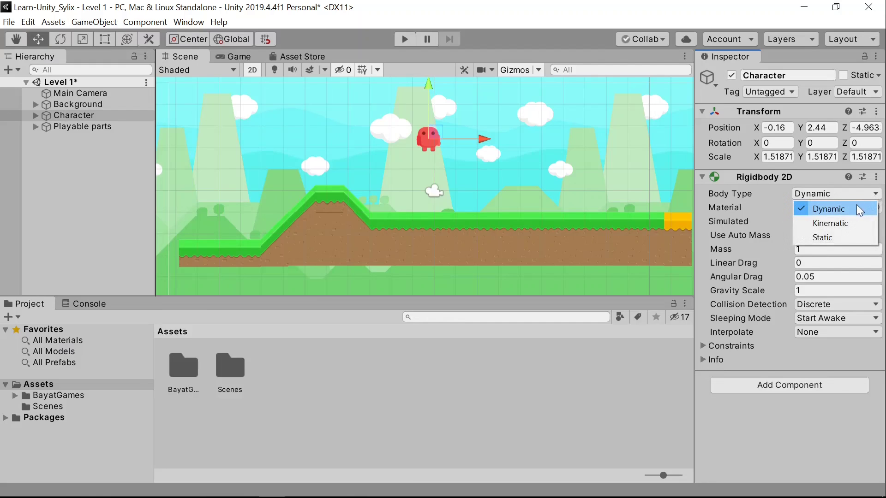
pyautogui.click(856, 205)
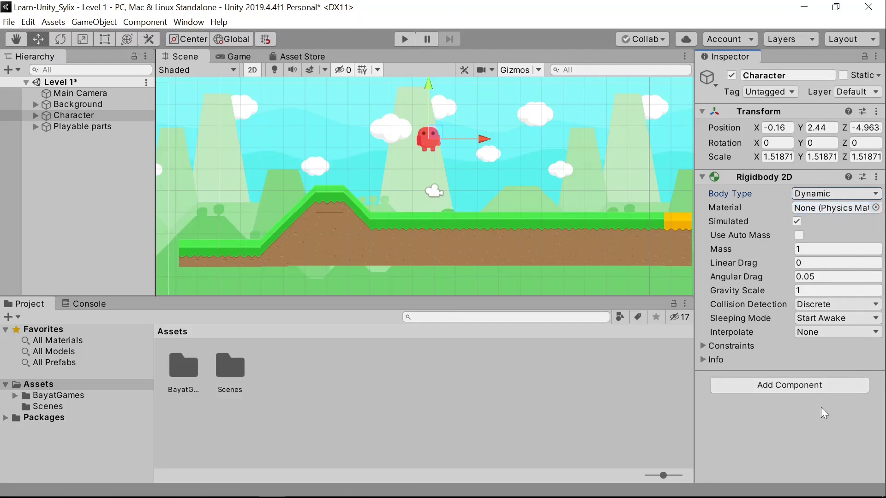
pyautogui.click(851, 194)
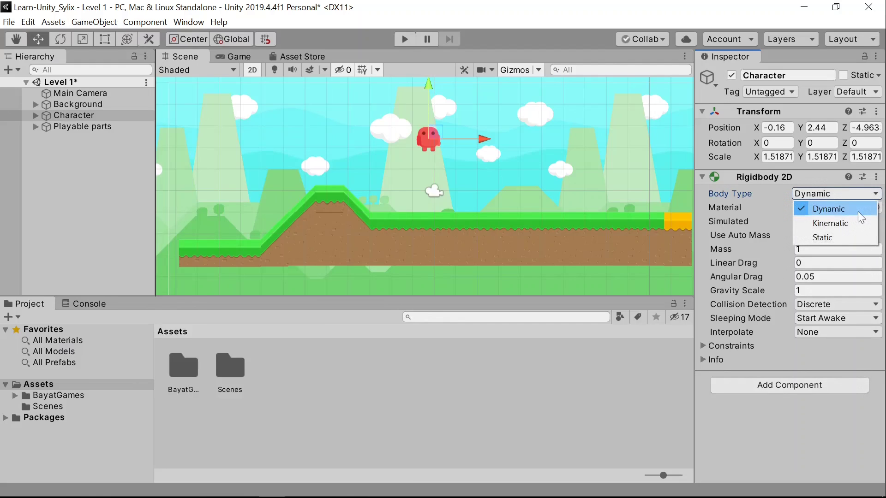
pyautogui.click(757, 412)
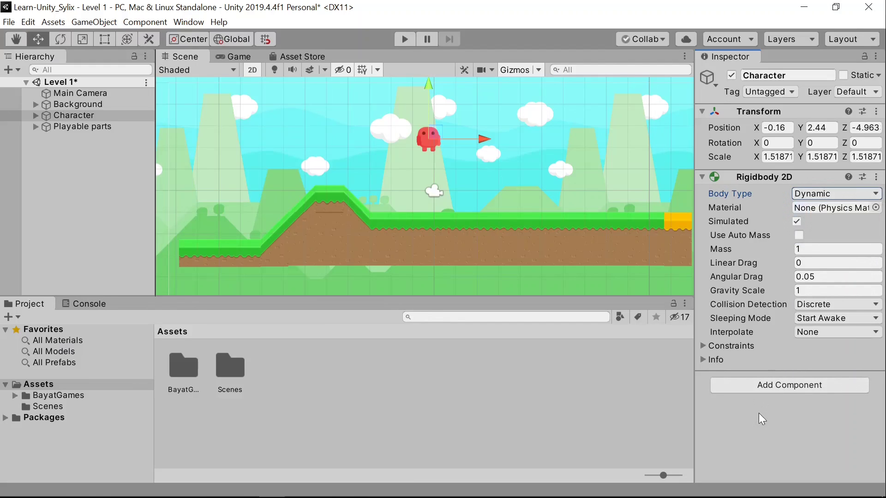
pyautogui.click(798, 234)
pyautogui.click(799, 236)
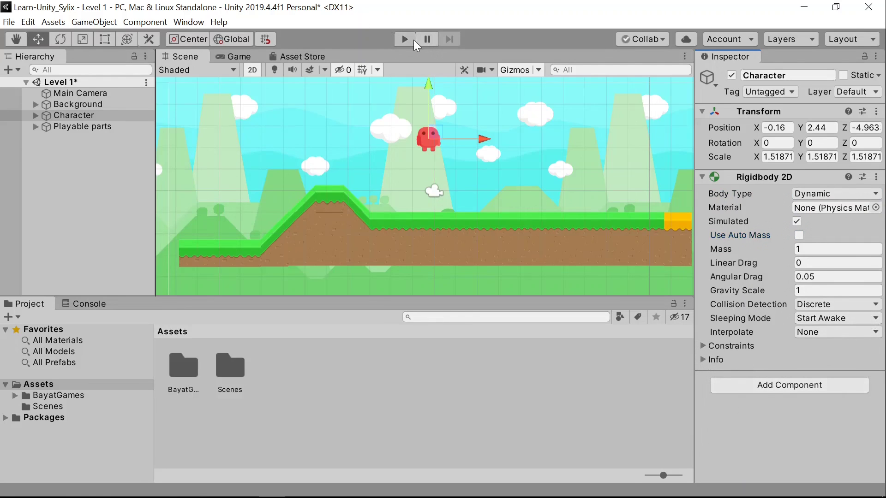
# Raise the Character to Y 4.4 above the ground and show the level in the Game view.
pyautogui.click(428, 93)
pyautogui.moveTo(428, 92); pyautogui.dragTo(439, 68)
pyautogui.click(228, 55)
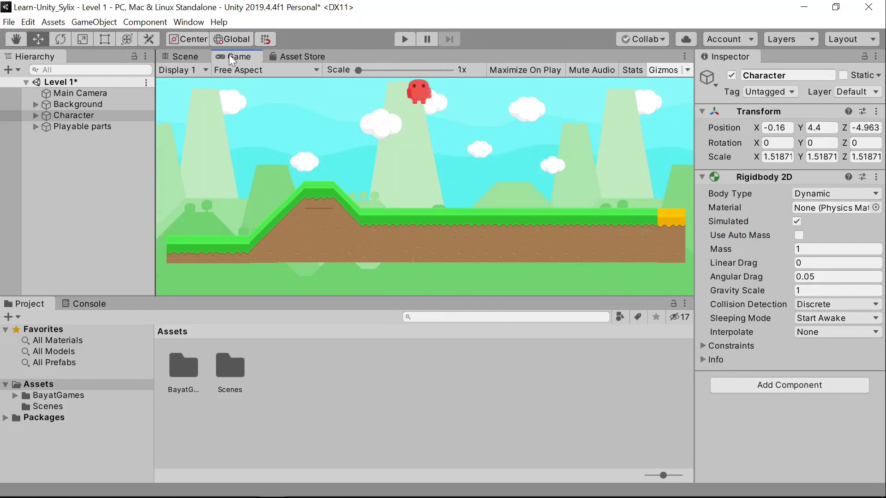
# Play the level to test how the Character falls, and stop the playback.
pyautogui.click(409, 40)
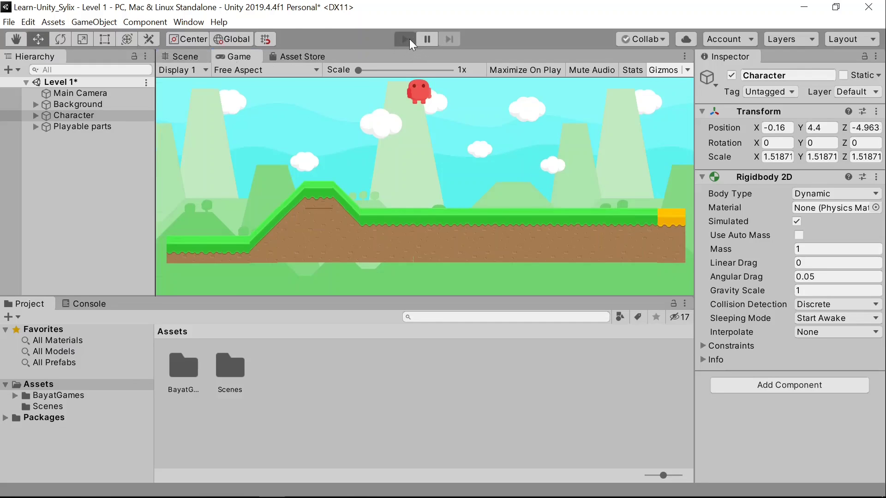
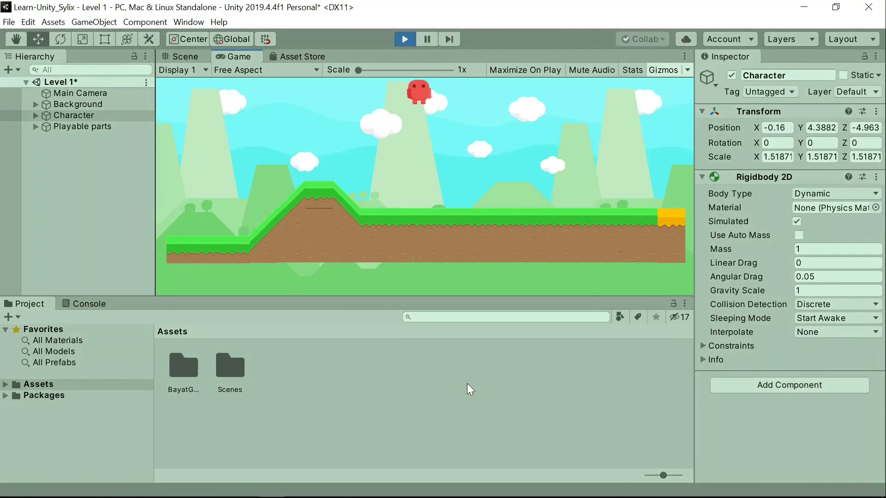
pyautogui.click(467, 383)
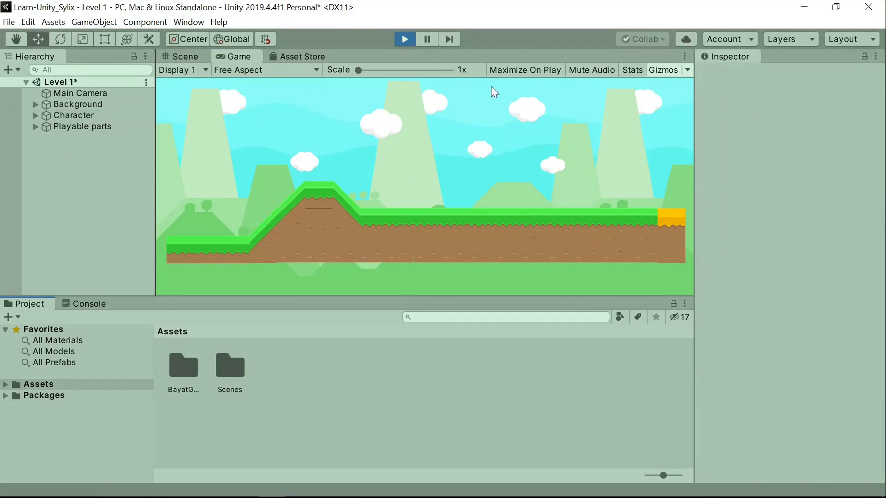
pyautogui.click(409, 36)
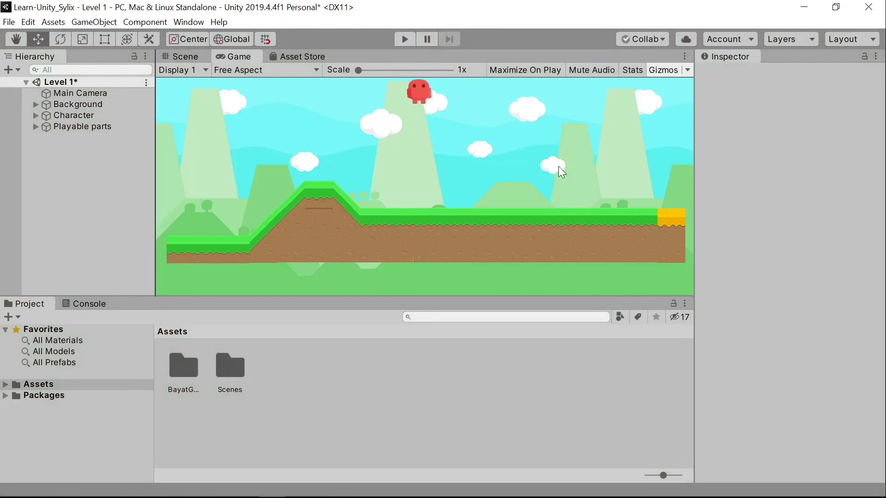
# Remove the Box Collider 2D component from the Playable parts object.
pyautogui.click(82, 126)
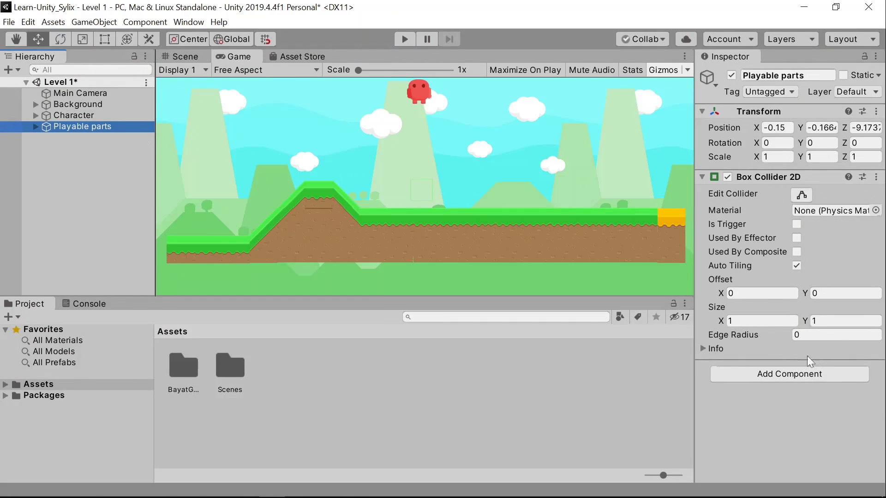
pyautogui.click(876, 177)
pyautogui.click(850, 209)
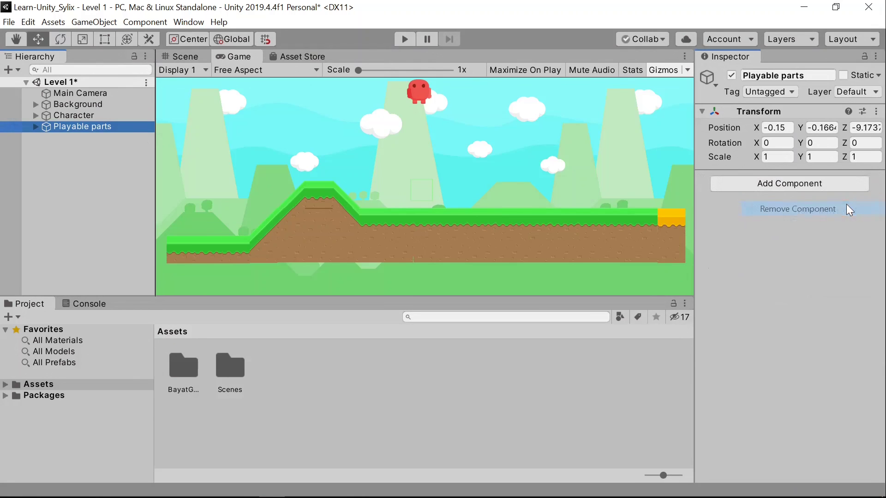
# Add a Box Collider component to all the child tiles of Playable parts at once.
pyautogui.click(36, 126)
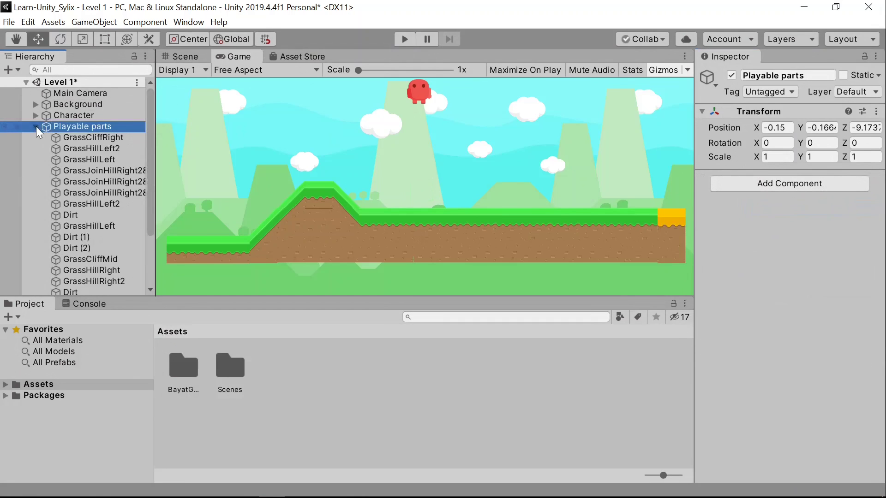
pyautogui.click(110, 138)
pyautogui.scroll(-5, 109, 222)
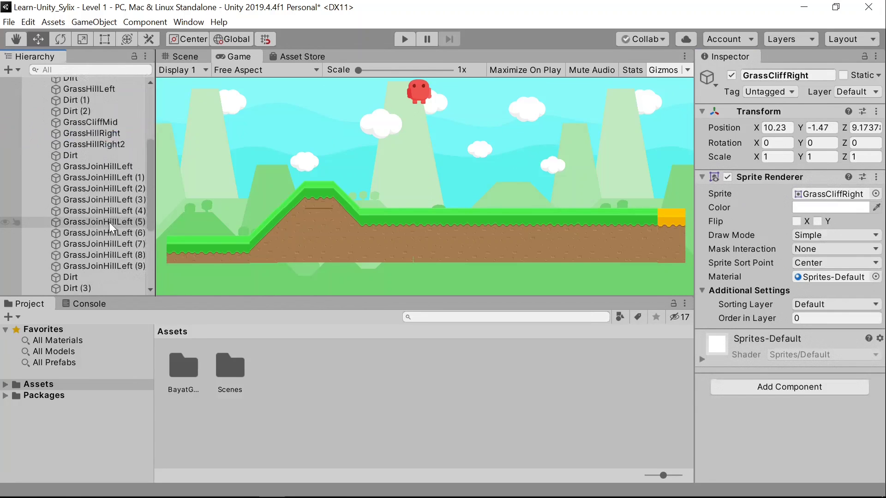
pyautogui.scroll(-5, 108, 222)
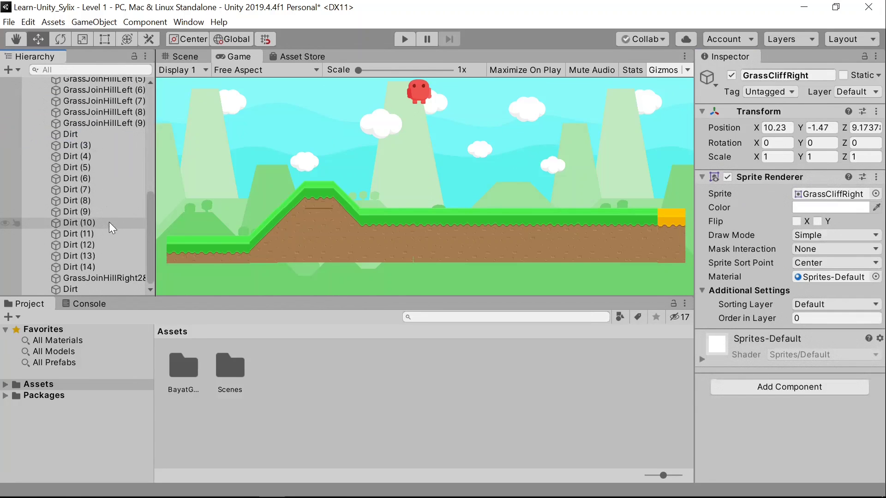
pyautogui.keyDown('shift'); pyautogui.click(75, 291); pyautogui.keyUp('shift')
pyautogui.scroll(10, 57, 155)
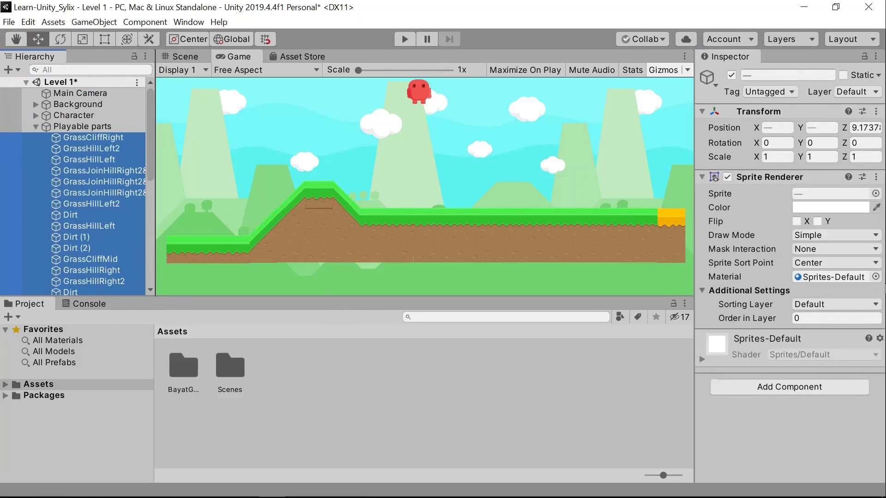
pyautogui.click(776, 389)
pyautogui.press('BackSpace')
pyautogui.write('box')
pyautogui.press('Down')
pyautogui.press('Up')
pyautogui.press('Return')
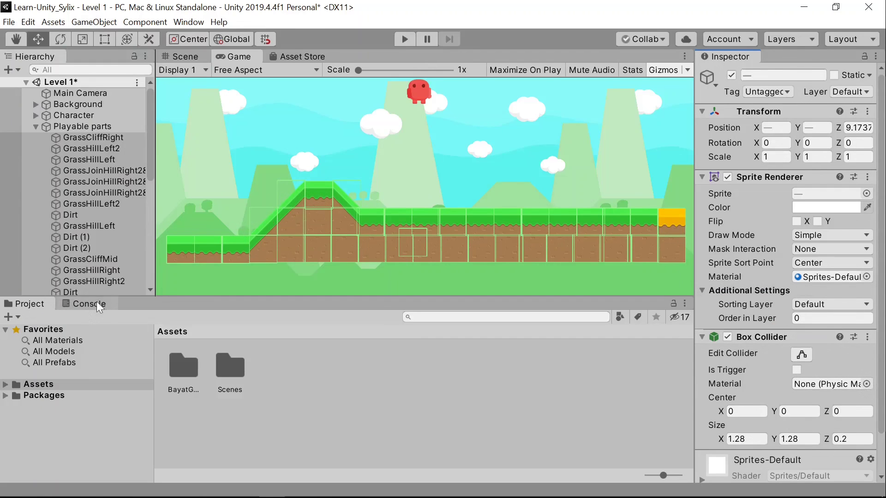
# Examine the collider outlines of individual tiles, including Dirt (1), GrassCliffRight and a GrassJoinHillRight2 tile.
pyautogui.click(97, 281)
pyautogui.click(115, 236)
pyautogui.click(101, 137)
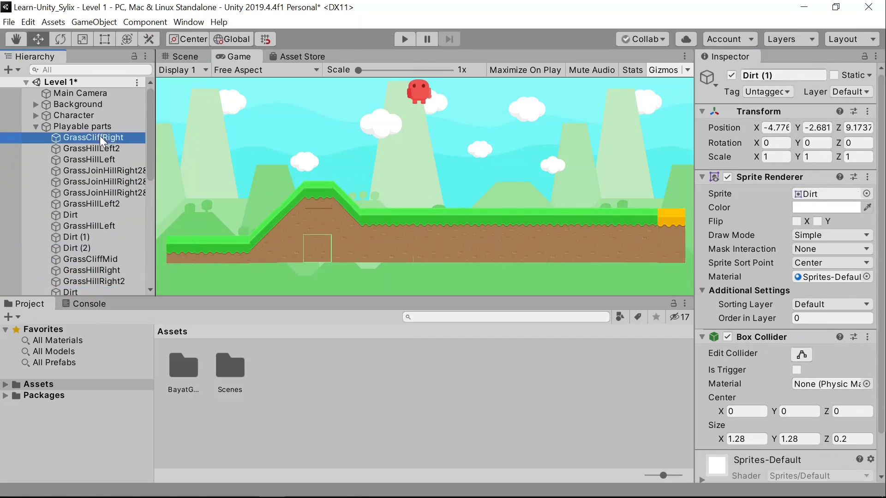
pyautogui.click(281, 198)
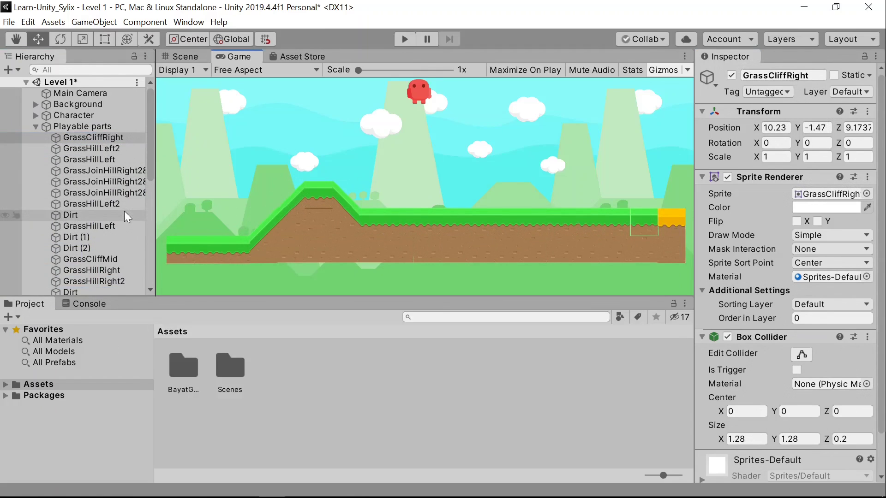
pyautogui.click(97, 171)
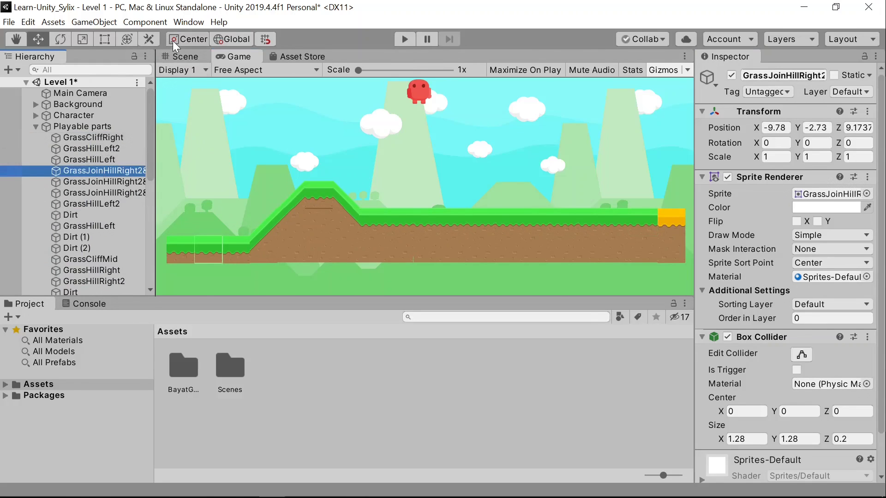
# In the Scene view, shrink the Box Collider of the upper GrassHillLeft slope tile to about 0.57 × 0.64.
pyautogui.click(180, 56)
pyautogui.click(307, 212)
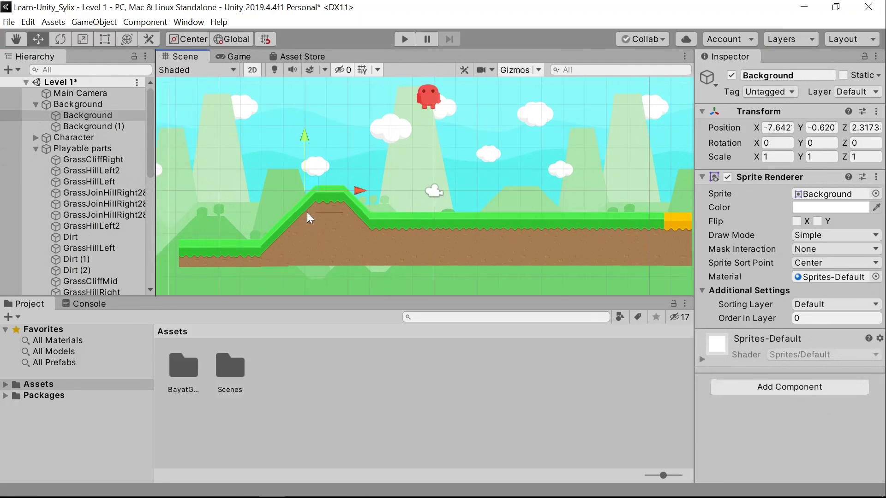
pyautogui.click(308, 209)
pyautogui.click(330, 231)
pyautogui.click(337, 223)
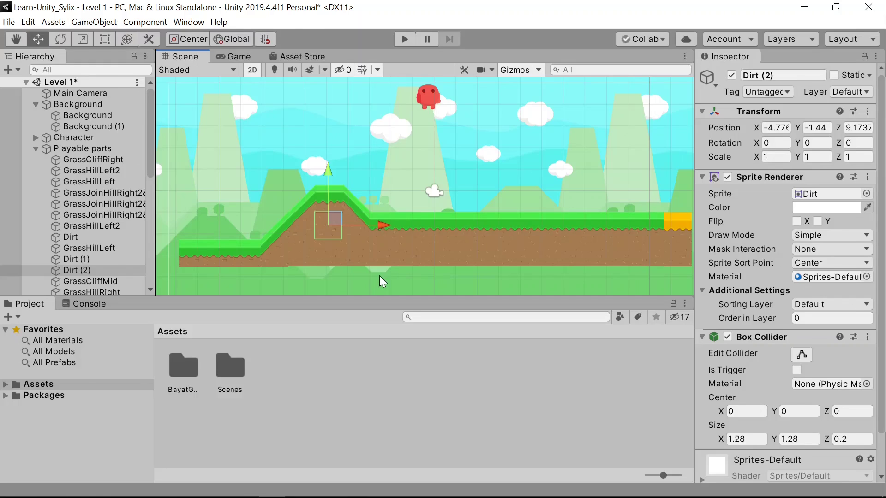
pyautogui.click(310, 223)
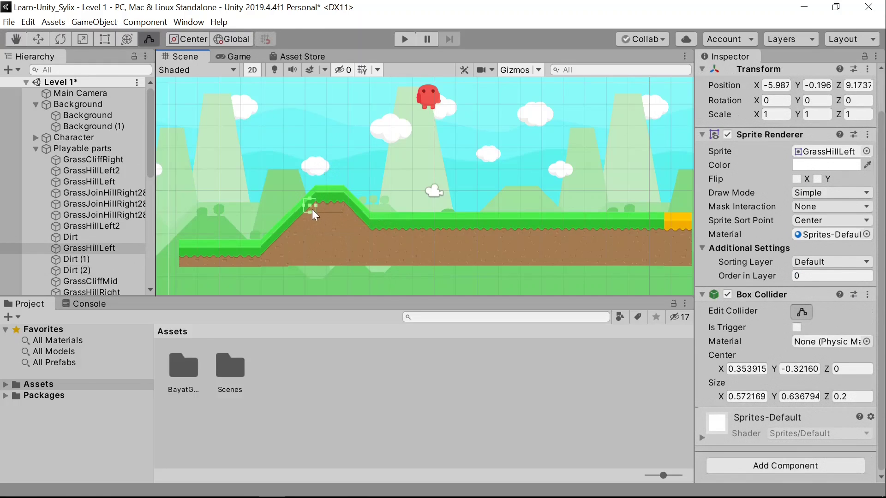
# Shrink the Box Collider of the lower GrassHillLeft tile at the slope's foot to about 0.83 × 0.64.
pyautogui.click(296, 220)
pyautogui.click(297, 220)
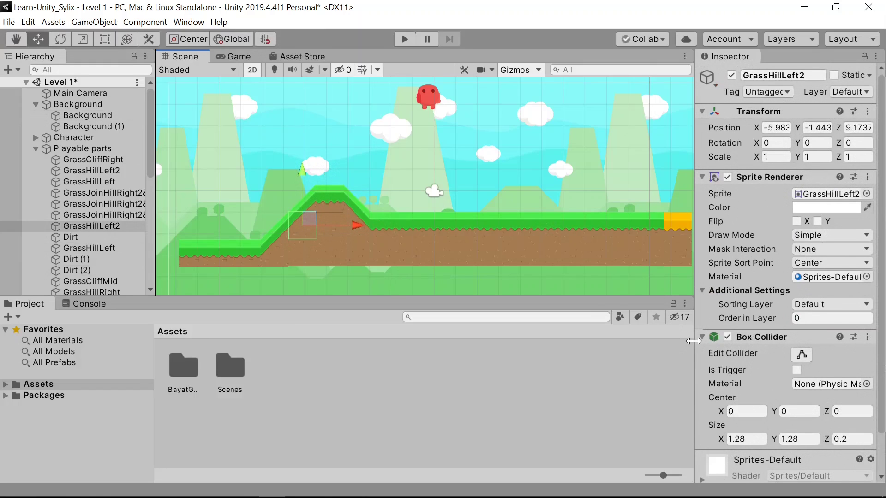
pyautogui.click(278, 236)
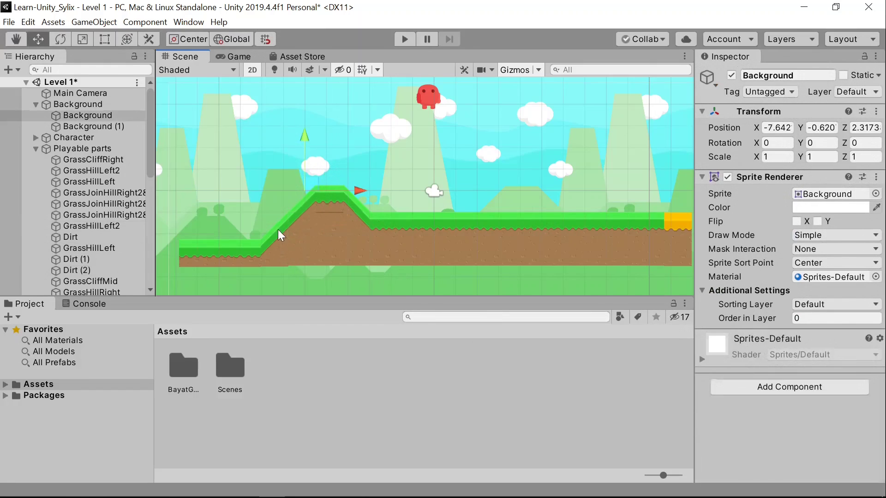
pyautogui.click(282, 225)
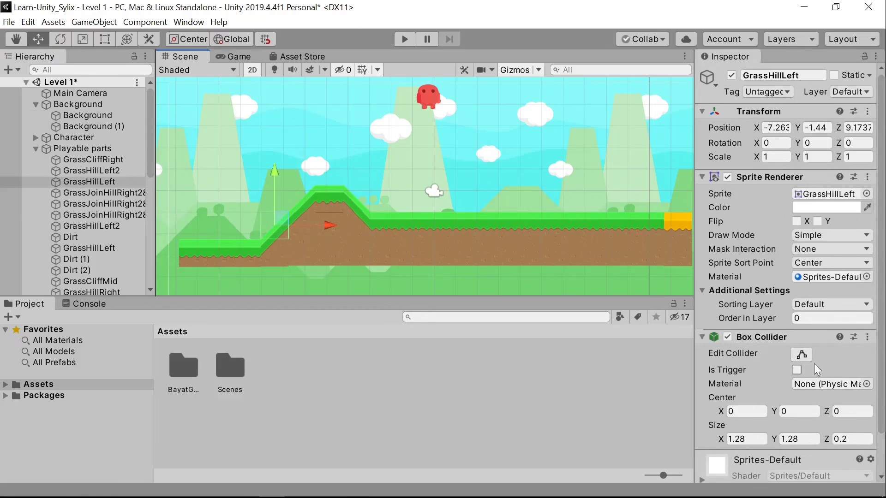
pyautogui.click(800, 358)
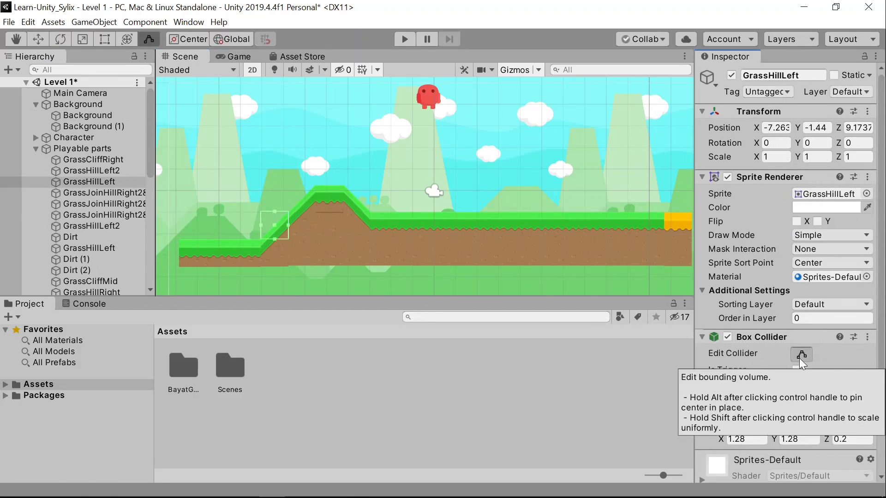
pyautogui.moveTo(274, 213); pyautogui.dragTo(273, 233)
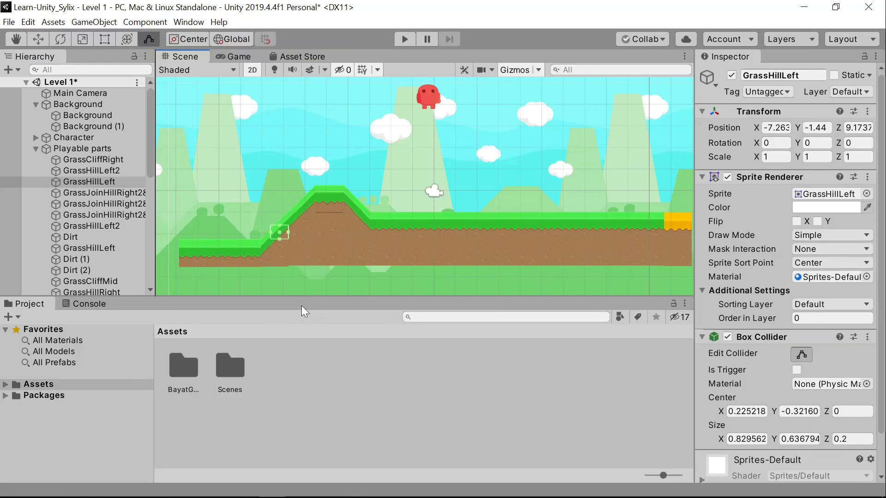
pyautogui.click(321, 217)
pyautogui.click(426, 94)
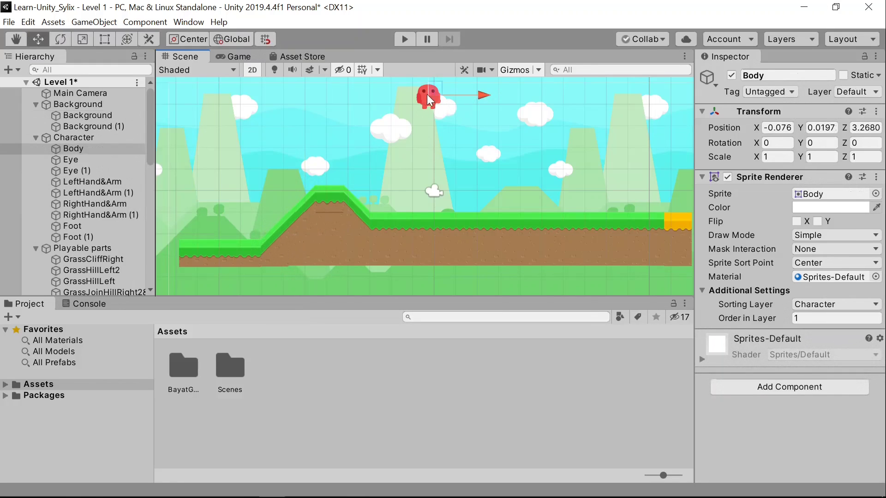
pyautogui.moveTo(470, 96); pyautogui.dragTo(299, 102)
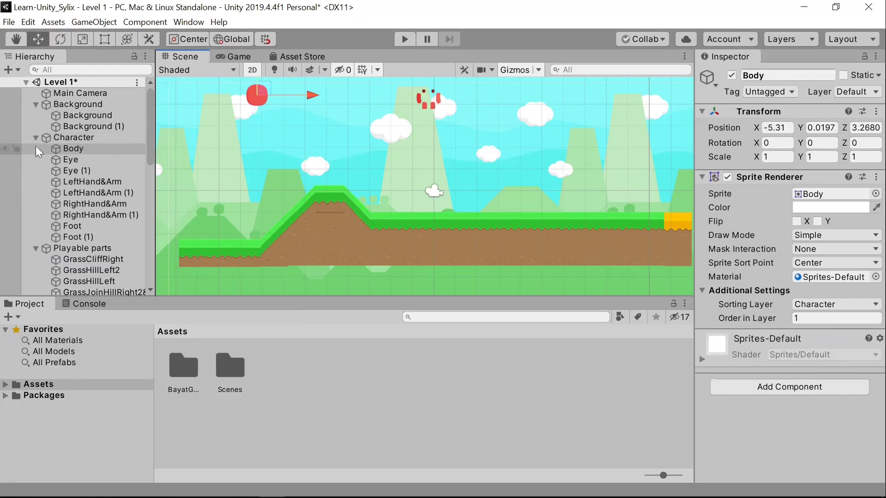
pyautogui.hotkey('ctrl', 'z')
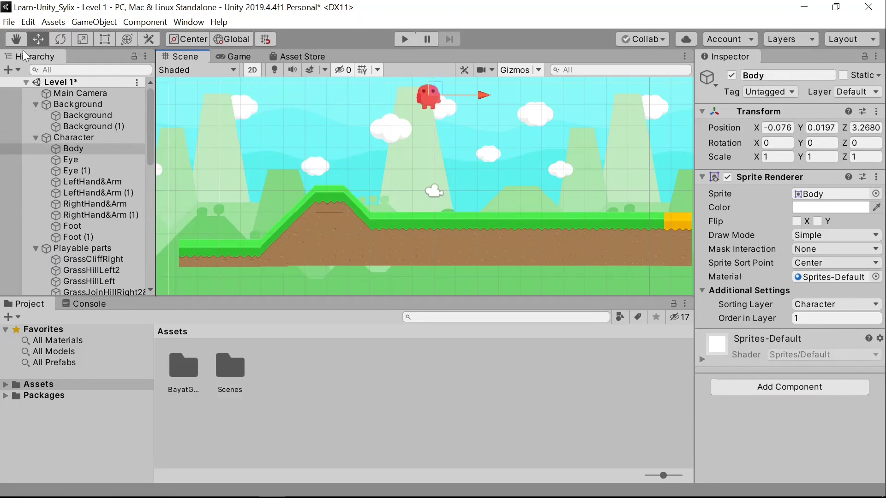
# Move the whole Character to about X -10.78, above the left end of the ground.
pyautogui.click(37, 139)
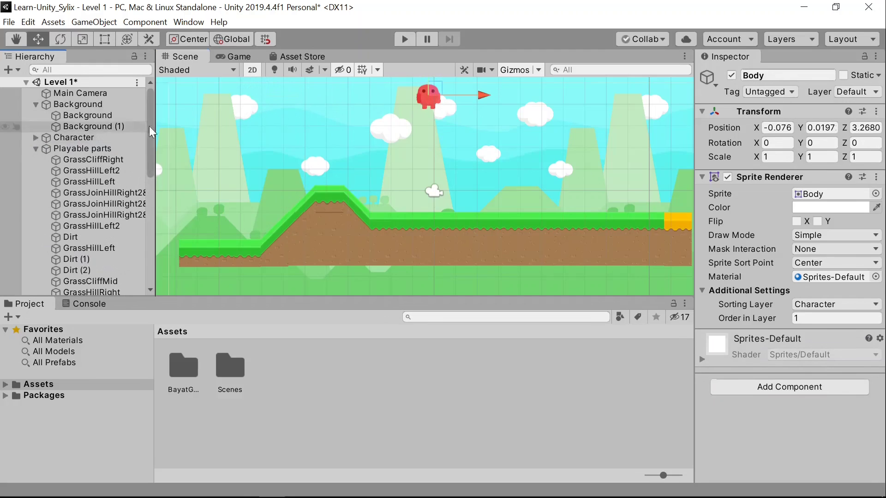
pyautogui.click(95, 140)
pyautogui.moveTo(381, 97); pyautogui.dragTo(194, 95)
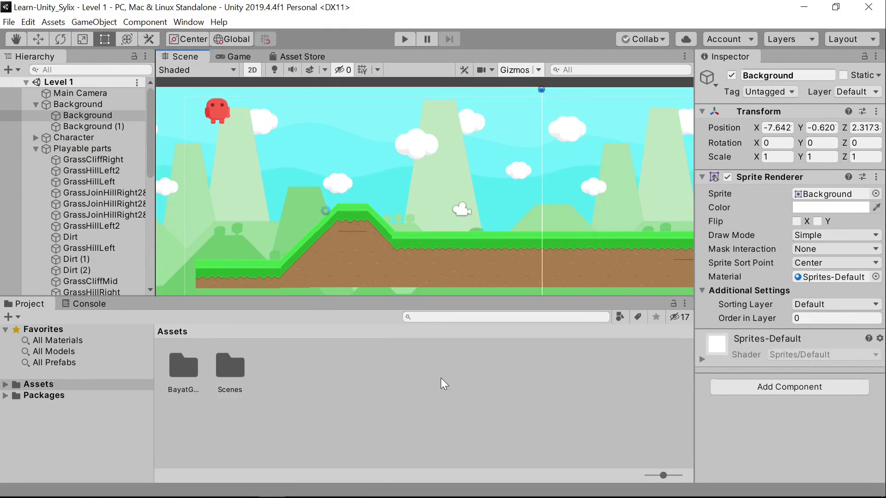
# Examine the Box Collider 2D of the GrassHillLeft2 tile on the slope and activate the Move tool.
pyautogui.click(323, 228)
pyautogui.click(320, 246)
pyautogui.click(317, 246)
pyautogui.click(16, 38)
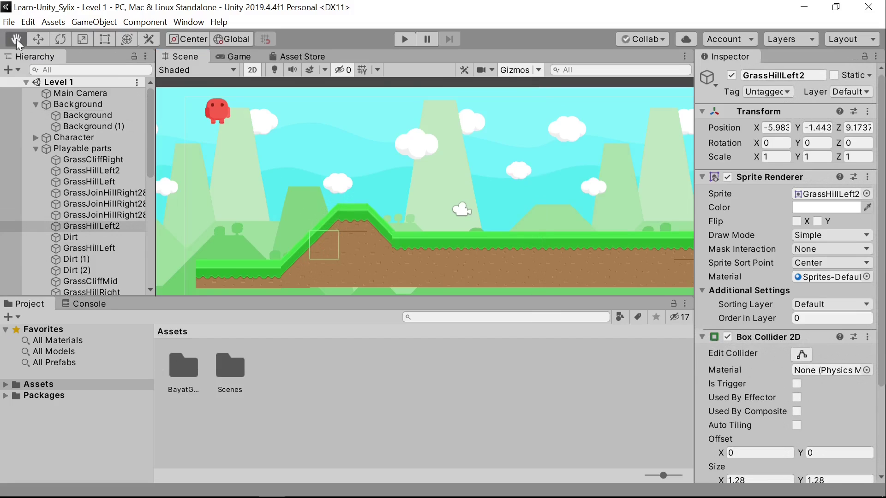
pyautogui.click(38, 39)
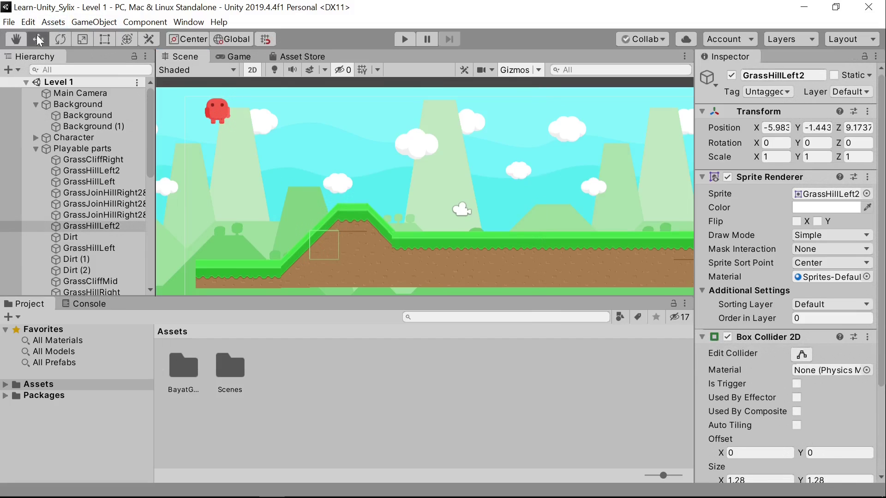
# Collapse Playable parts and review the Character's Rigidbody 2D and Box Collider 2D settings.
pyautogui.click(36, 148)
pyautogui.click(68, 137)
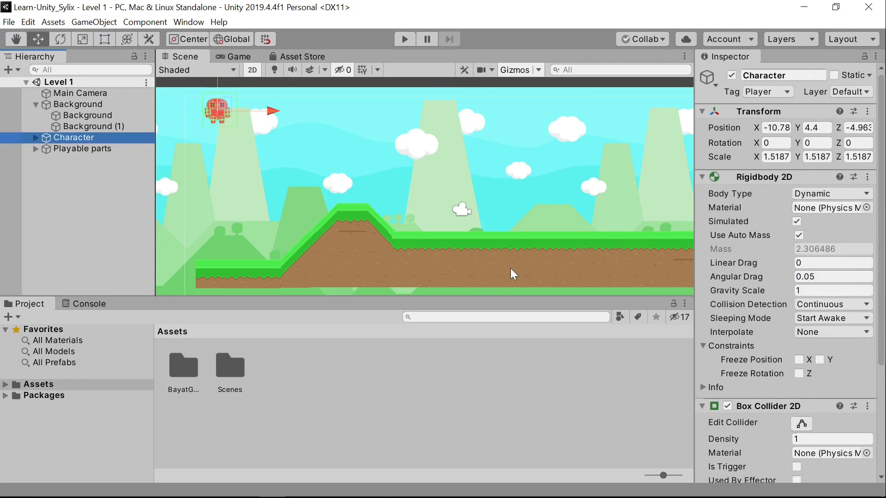
pyautogui.scroll(-5, 756, 286)
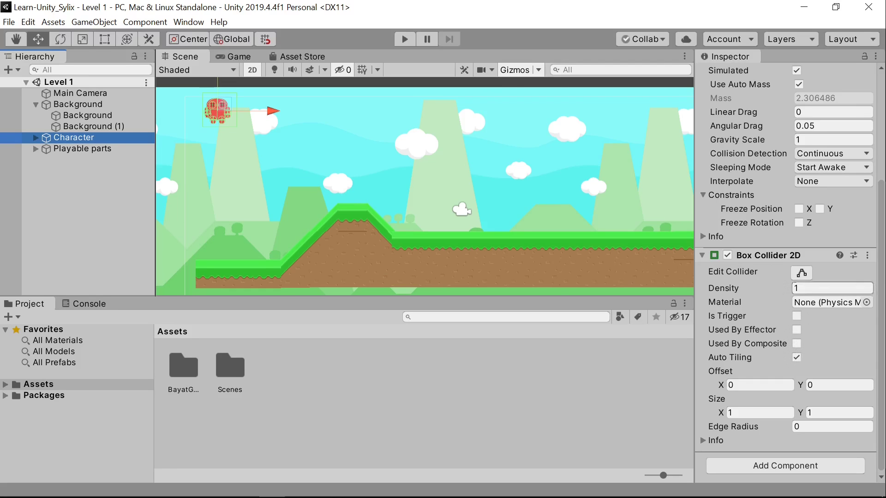
# Remove the Capsule Collider component from all the Character's child parts, Body through Foot (1).
pyautogui.click(35, 138)
pyautogui.click(69, 149)
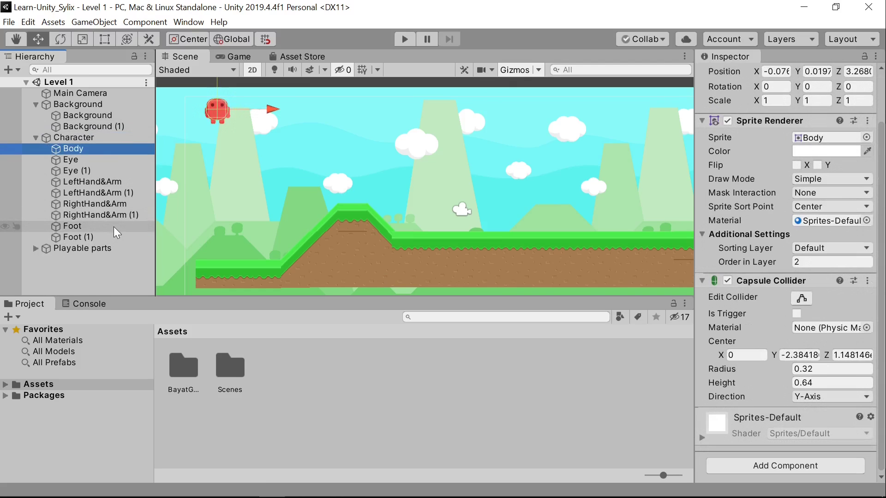
pyautogui.keyDown('shift'); pyautogui.click(121, 236); pyautogui.keyUp('shift')
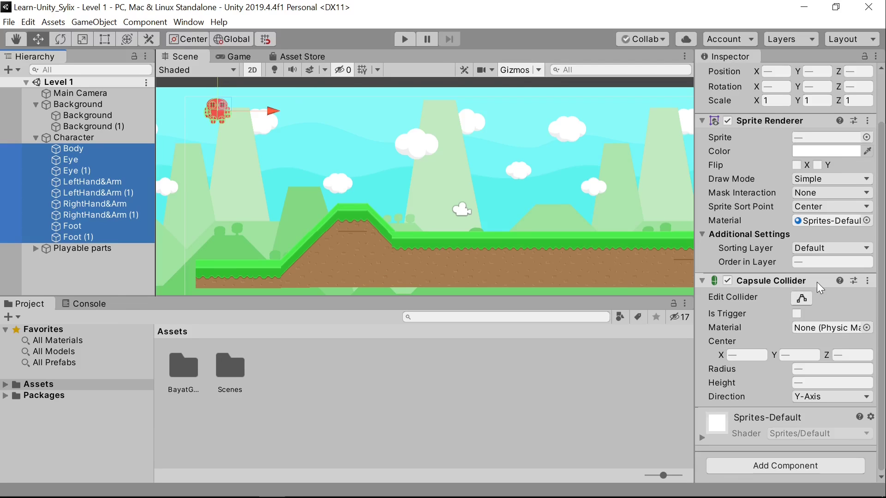
pyautogui.click(867, 281)
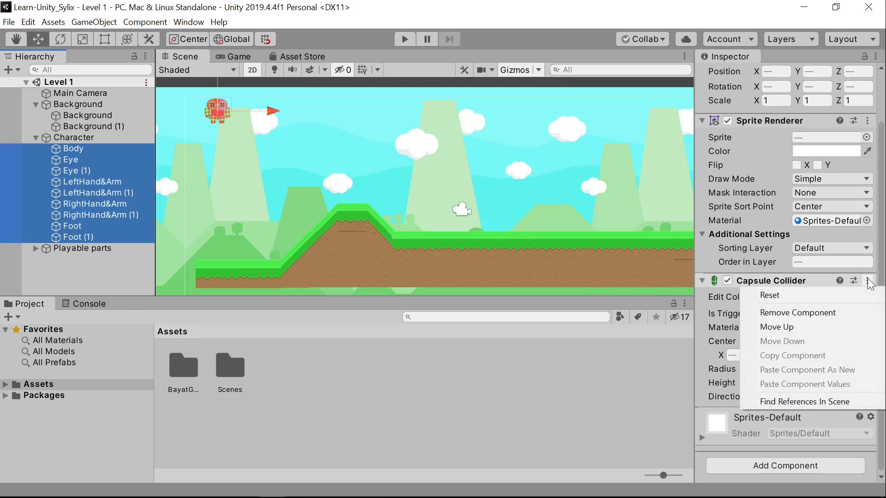
pyautogui.click(845, 308)
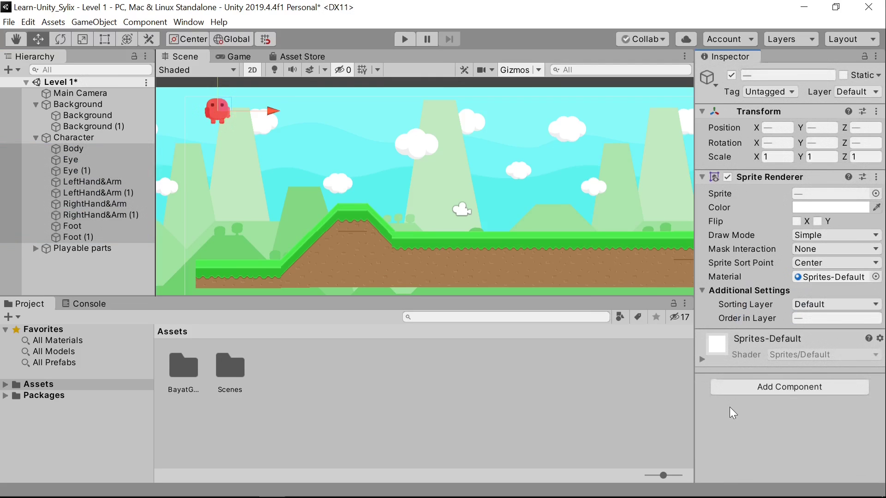
pyautogui.click(74, 149)
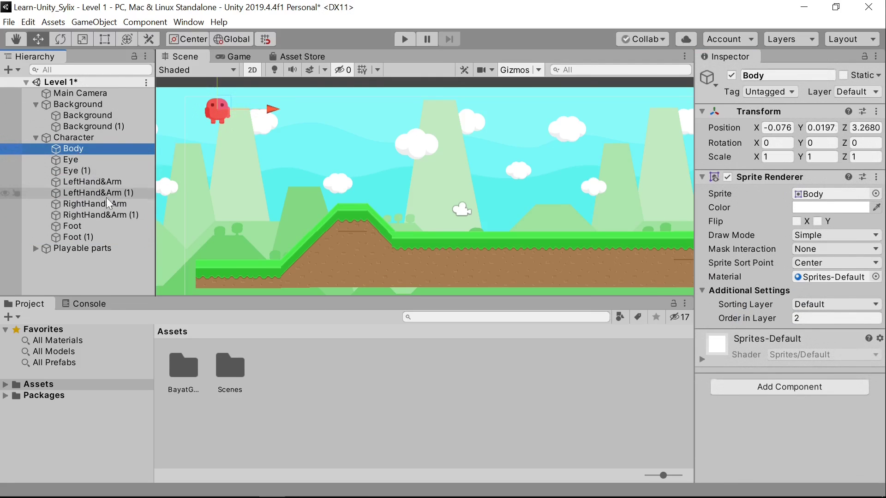
pyautogui.keyDown('shift'); pyautogui.click(108, 235); pyautogui.keyUp('shift')
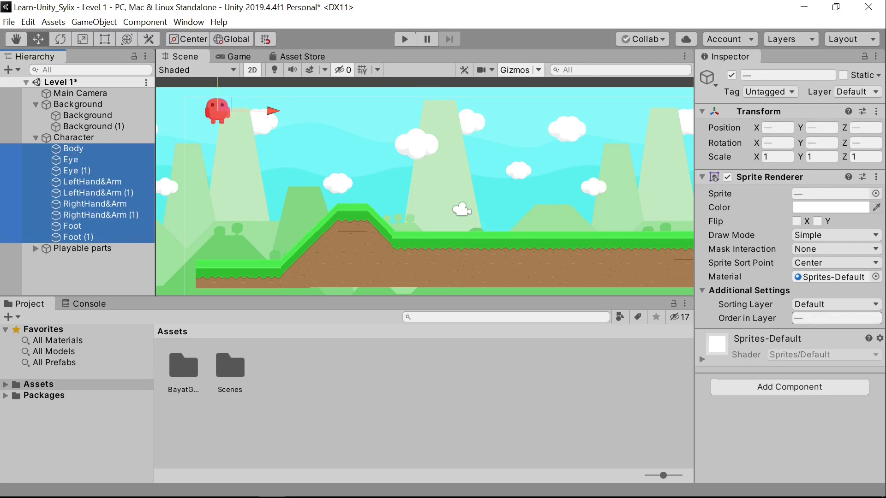
pyautogui.click(790, 387)
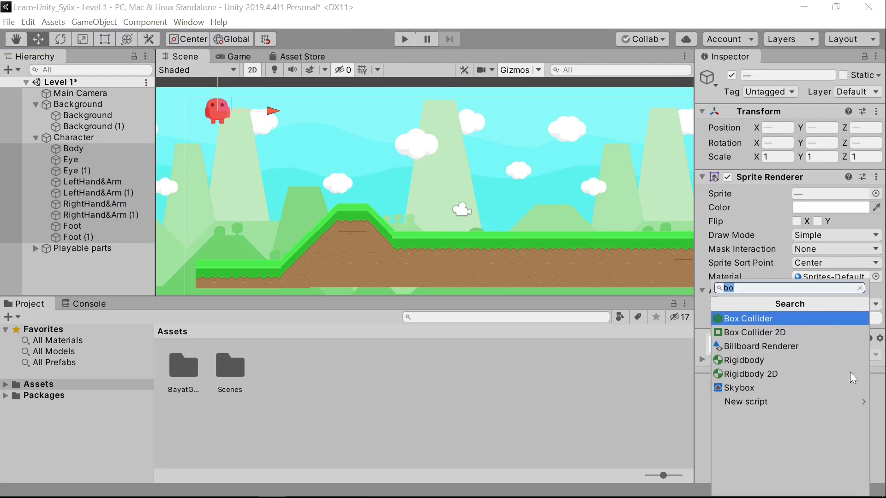
pyautogui.click(850, 364)
pyautogui.scroll(-3, 776, 364)
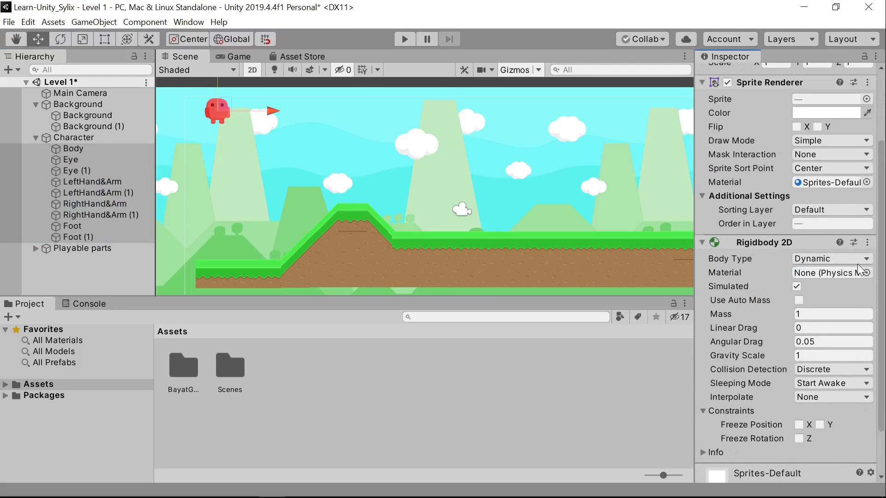
pyautogui.click(867, 243)
pyautogui.click(836, 275)
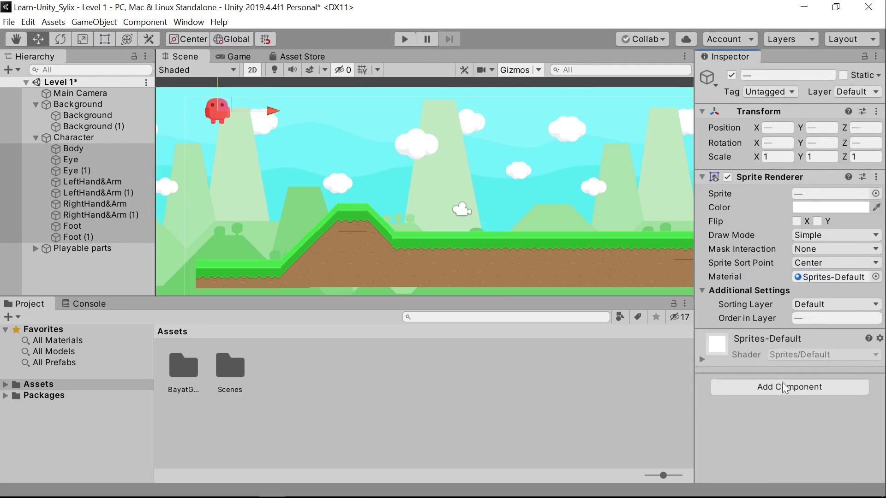
# Add a Capsule Collider 2D component to all the selected Character child parts, Body through Foot (1).
pyautogui.click(787, 387)
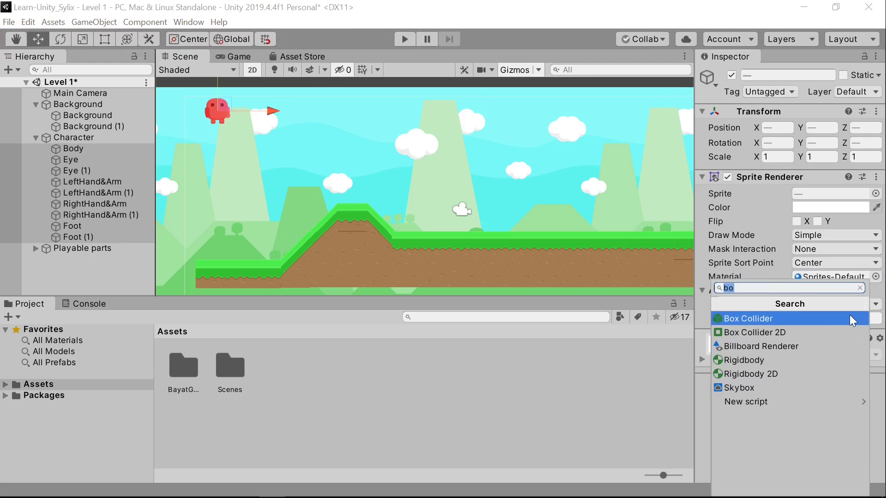
pyautogui.write('cap')
pyautogui.click(814, 336)
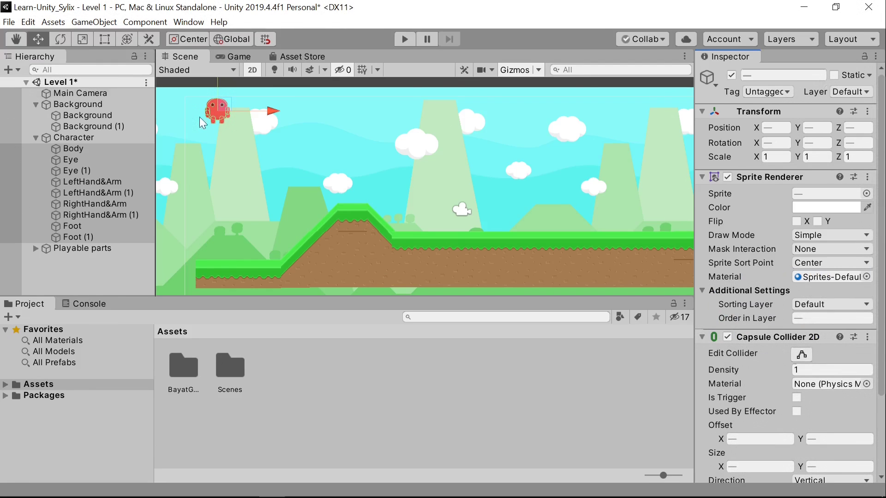
# Collapse the Character and play-test the level to check how it falls onto the ground, stopping play mode when done.
pyautogui.click(46, 137)
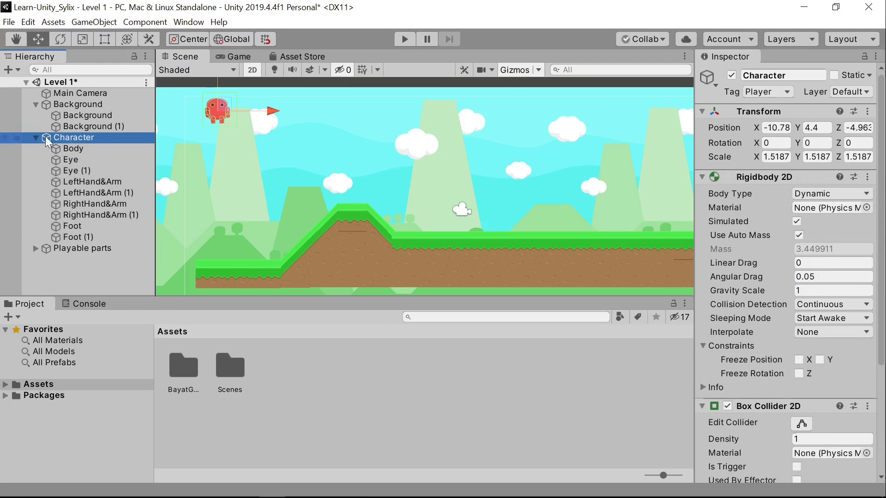
pyautogui.click(36, 138)
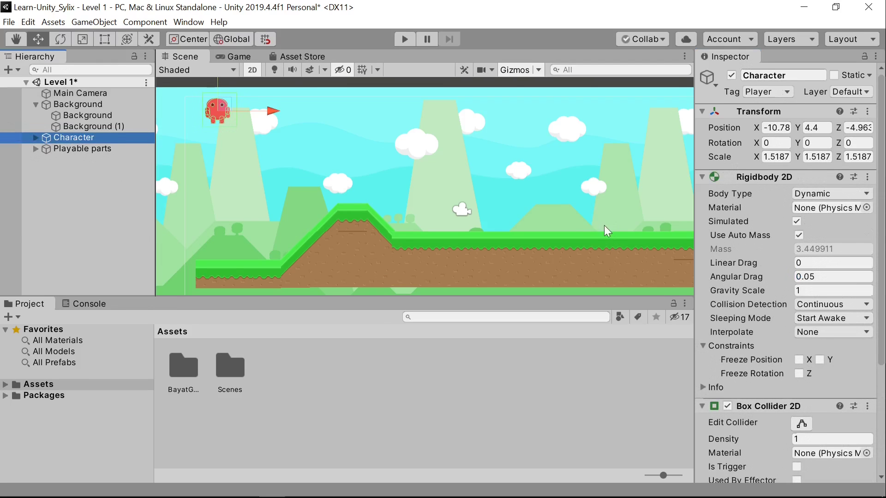
pyautogui.click(411, 41)
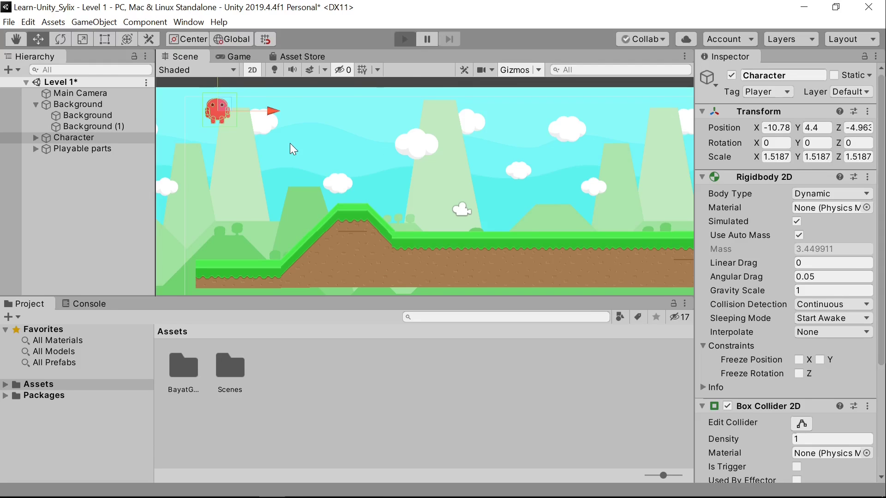
pyautogui.hotkey('ctrl', 'p')
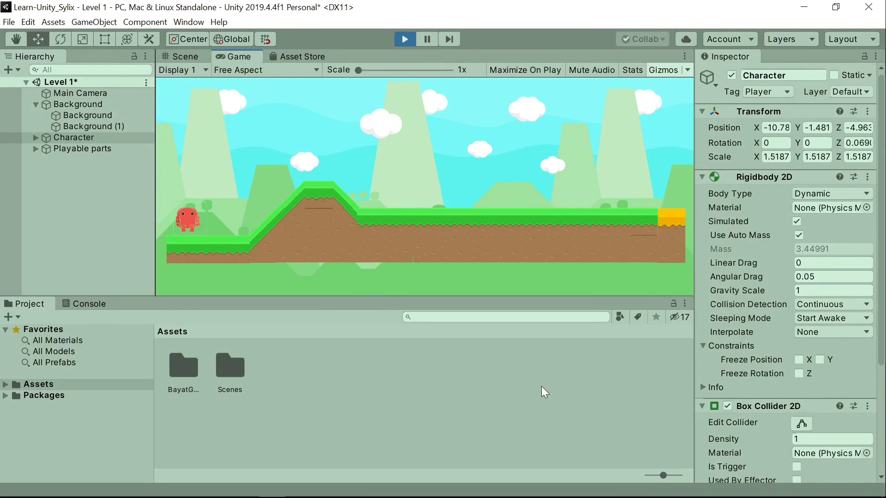
pyautogui.click(404, 39)
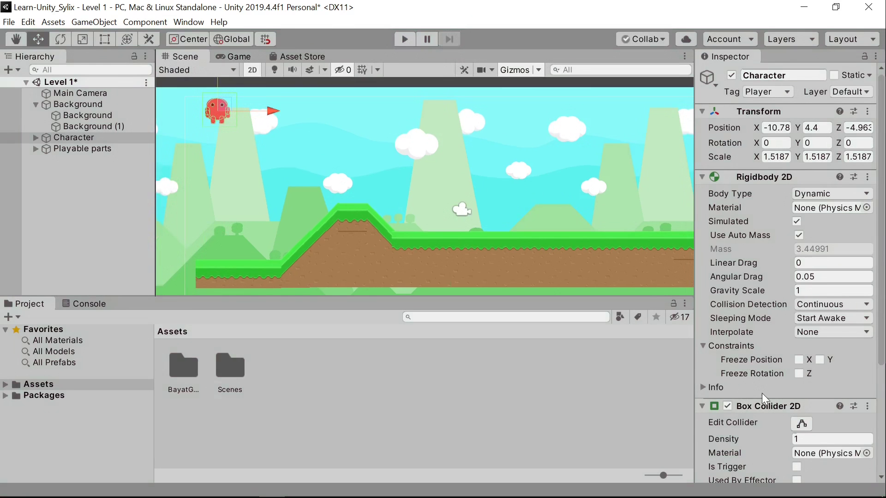
# Review the Character's Box Collider 2D settings and its list of child parts, leaving it collapsed and deselected.
pyautogui.scroll(-5, 762, 392)
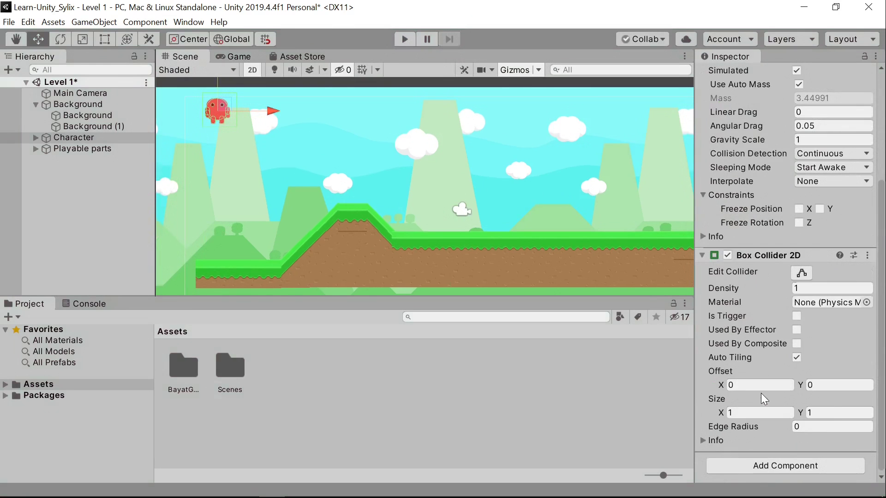
pyautogui.click(36, 140)
pyautogui.click(36, 138)
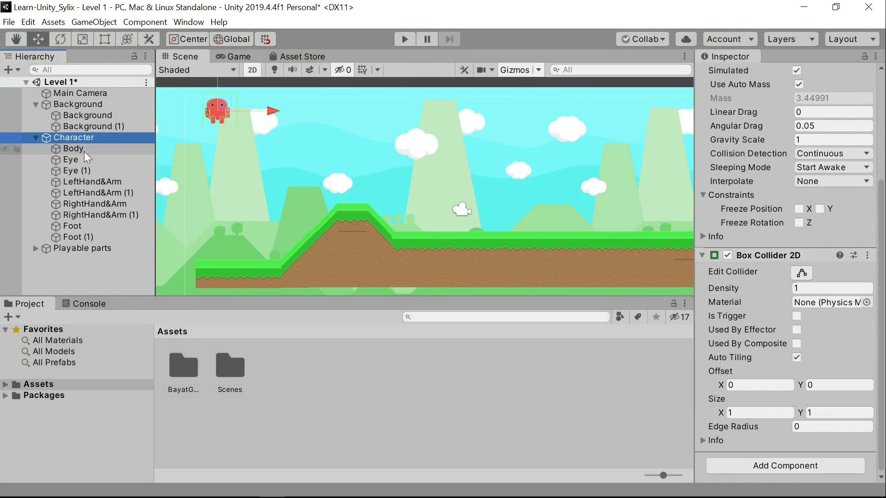
pyautogui.click(35, 138)
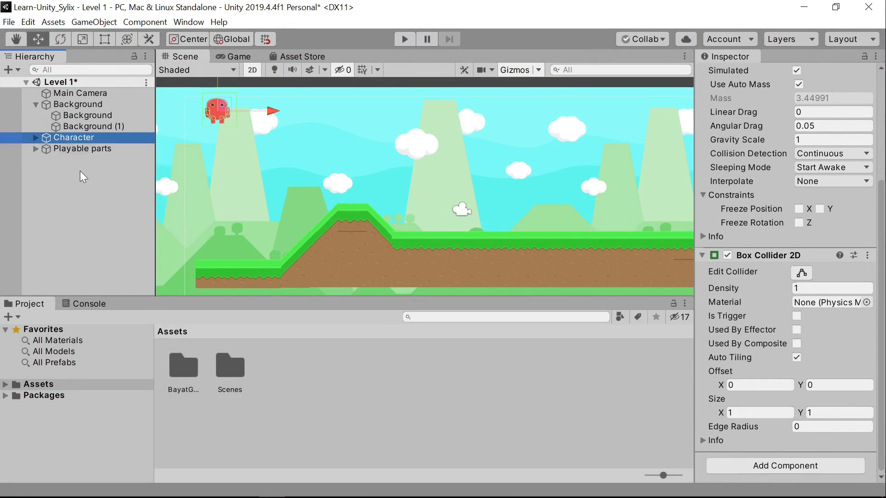
pyautogui.click(80, 171)
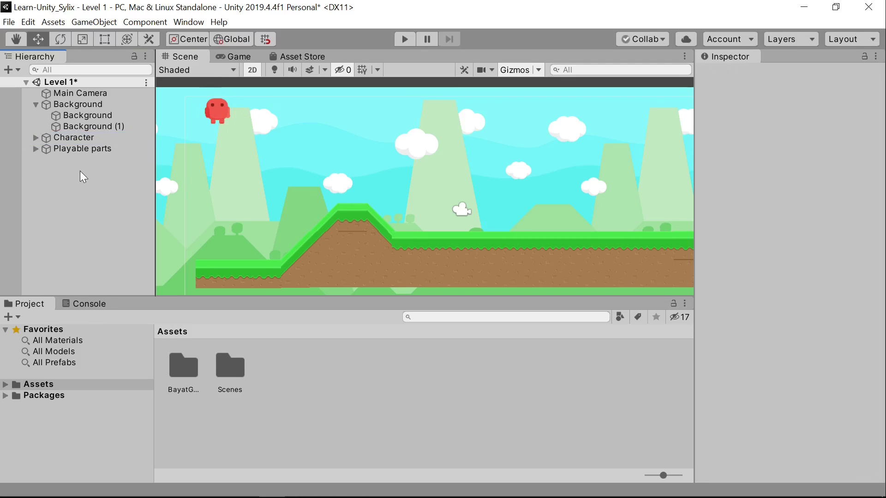